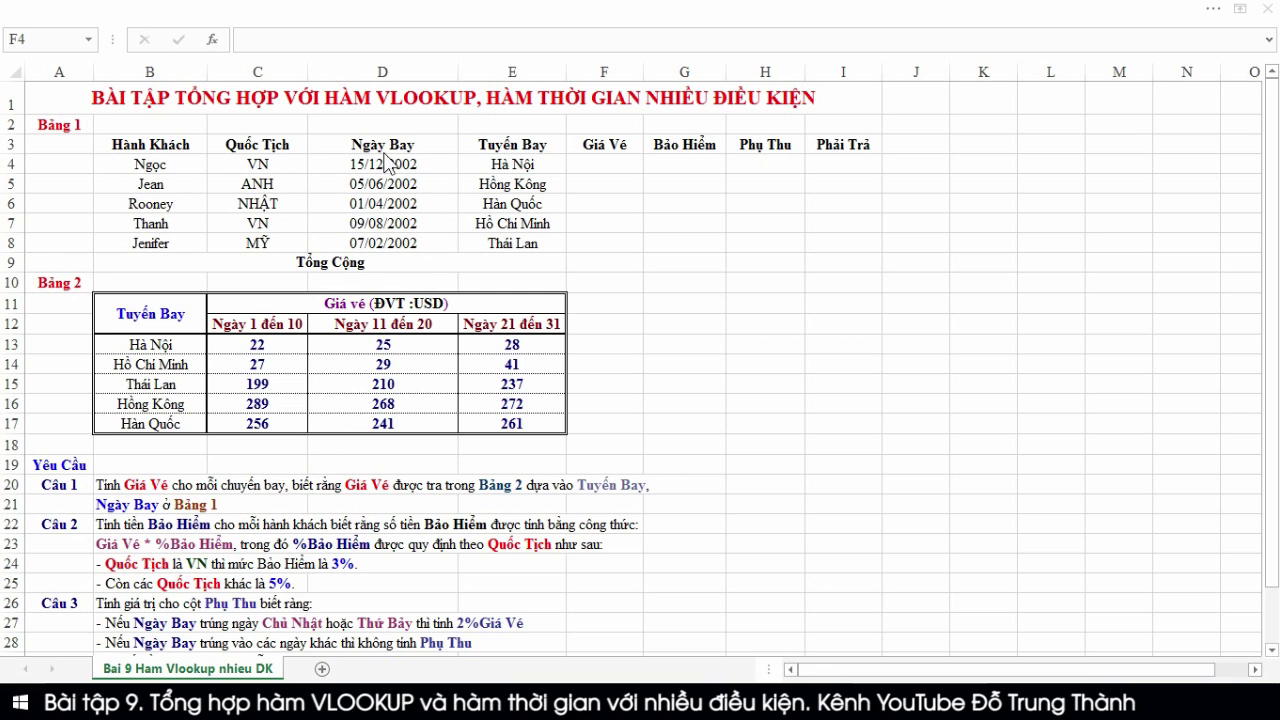
# Begin F4's Giá Vé formula as =VLOOKUP(E4,$B$13:$E$17,IF( using the Bảng 2 table
pyautogui.click(626, 167)
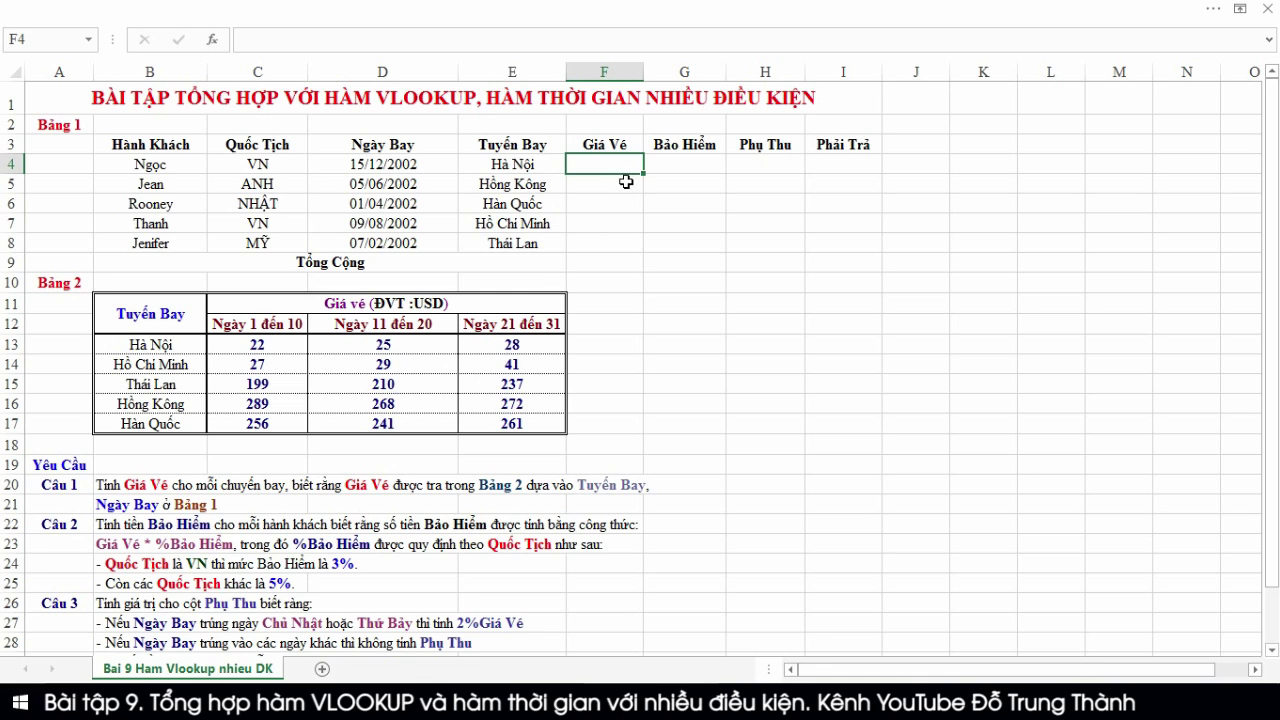
pyautogui.write('=')
pyautogui.write('V')
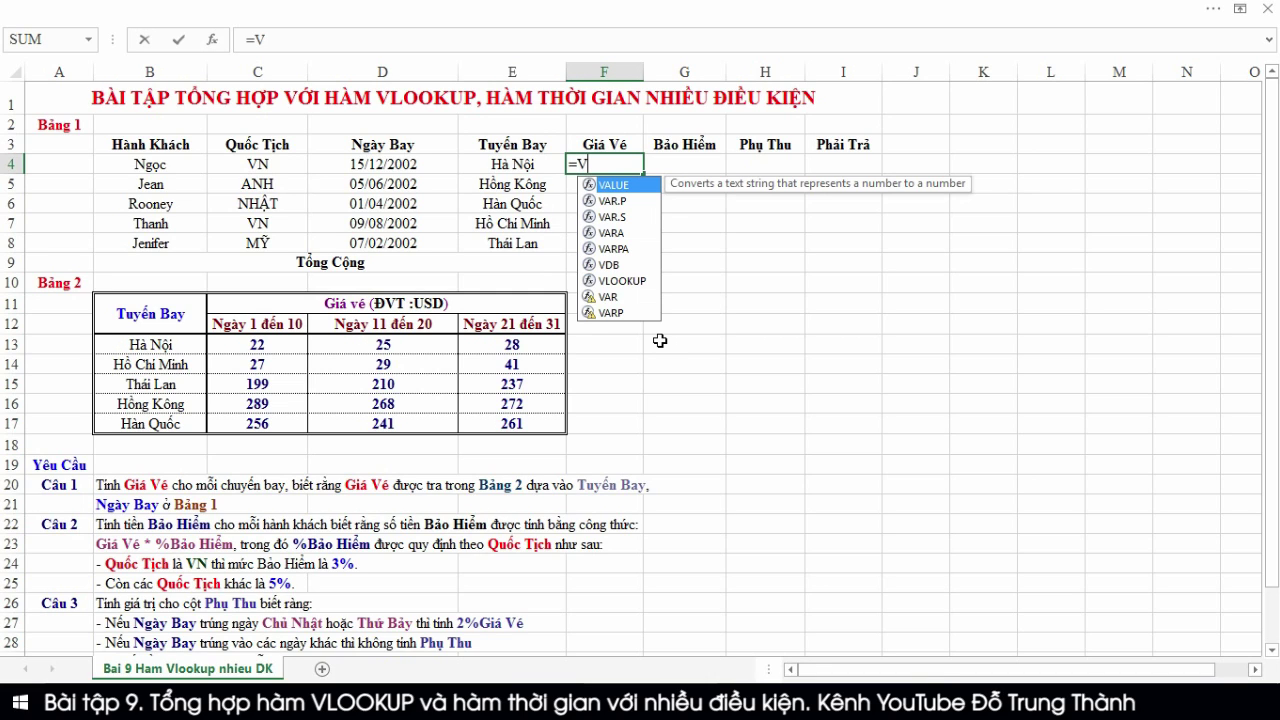
pyautogui.write('L')
pyautogui.press('Tab')
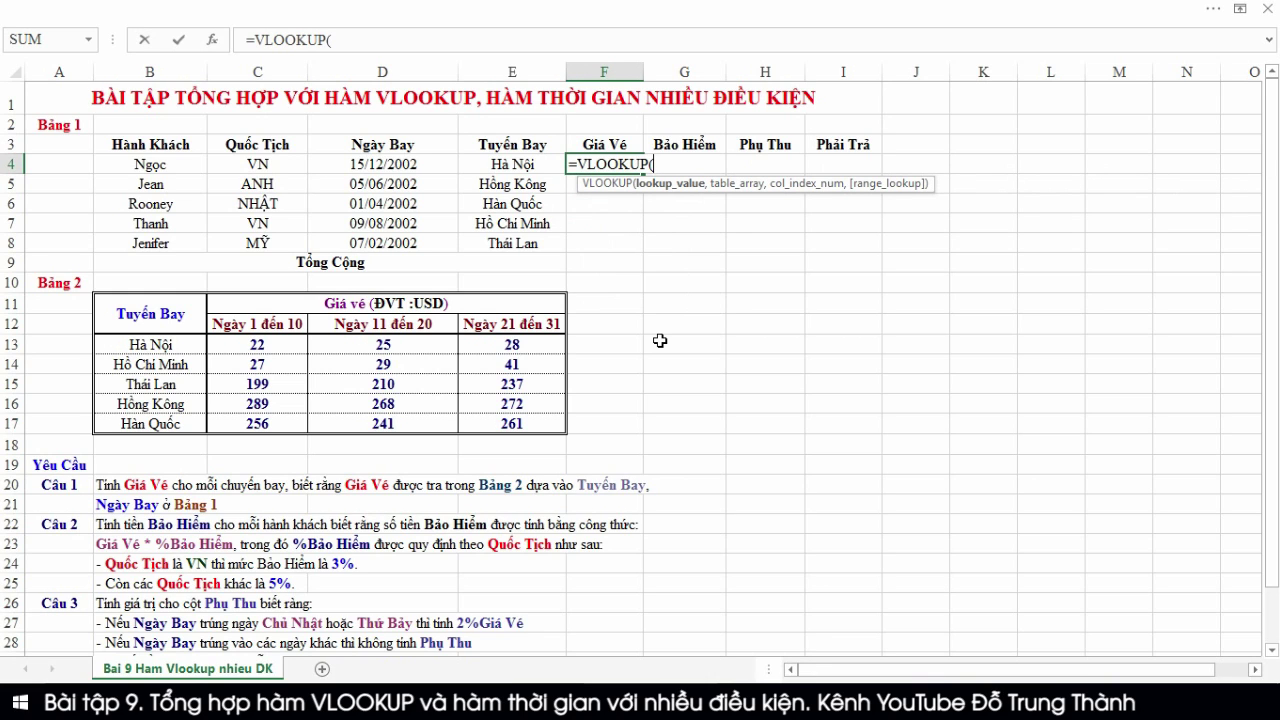
pyautogui.click(514, 167)
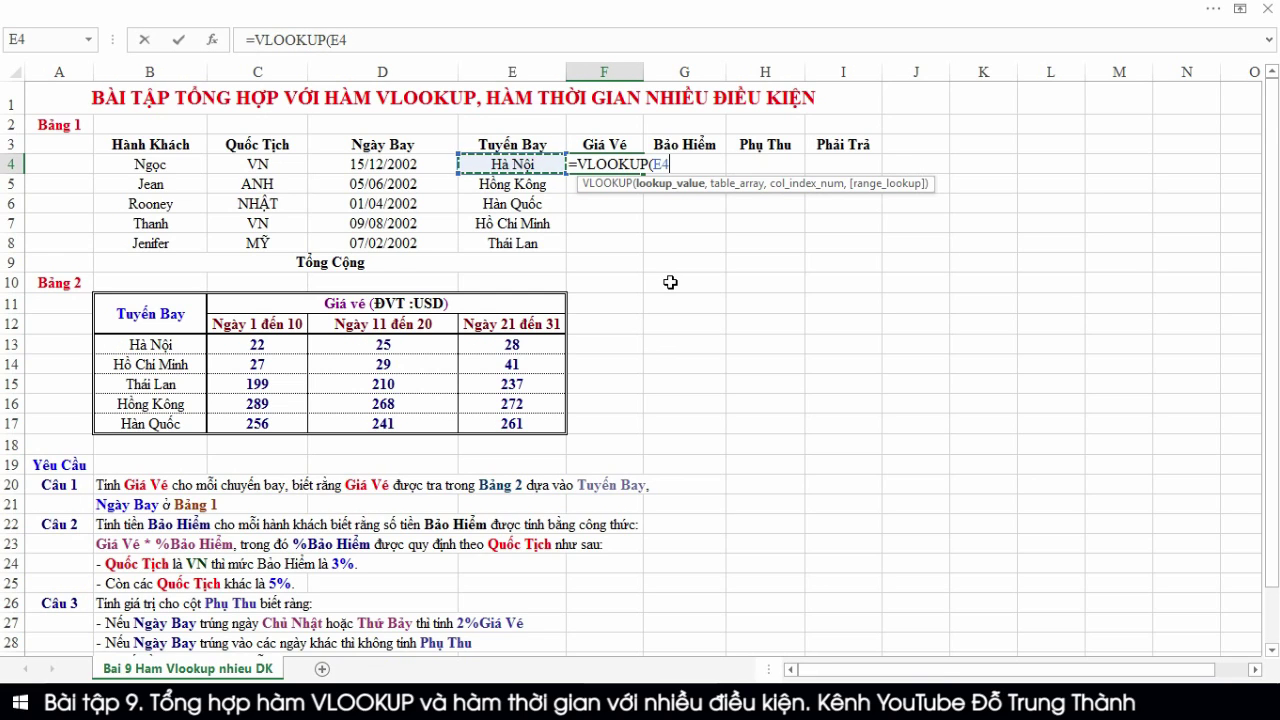
pyautogui.write(',')
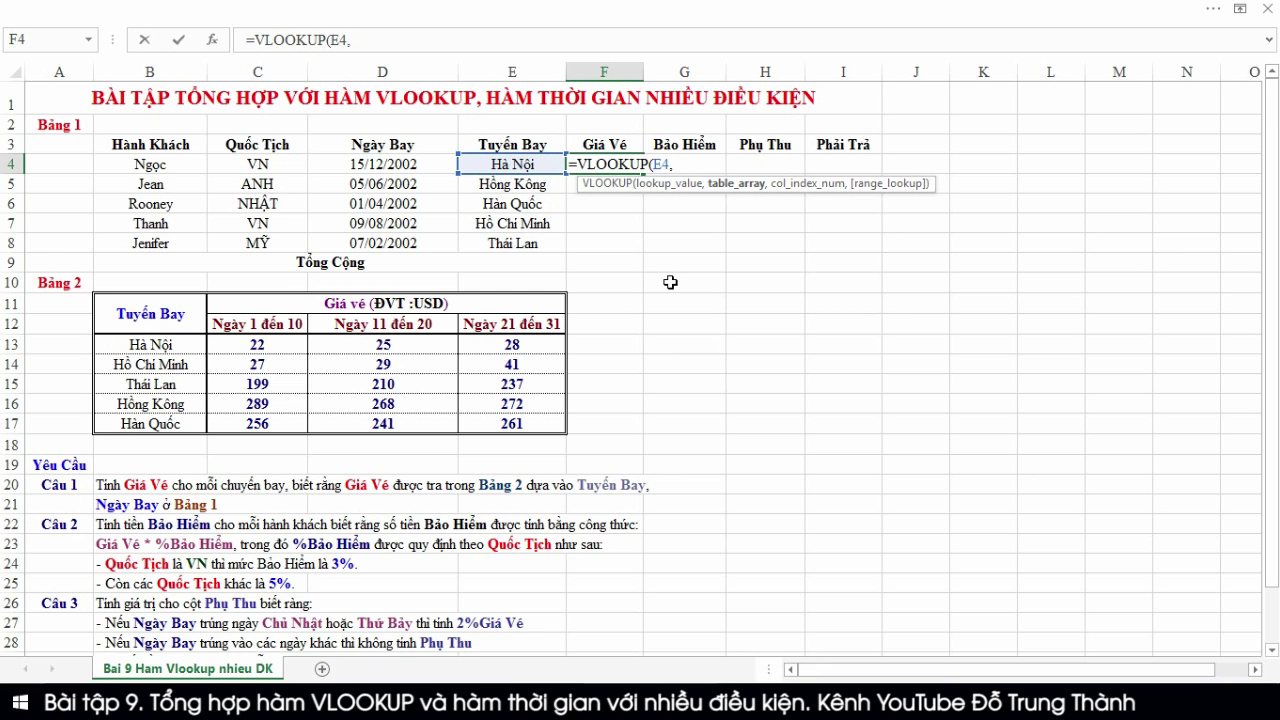
pyautogui.moveTo(140, 342)
pyautogui.mouseDown()
pyautogui.moveTo(351, 401)
pyautogui.moveTo(505, 425)
pyautogui.mouseUp()
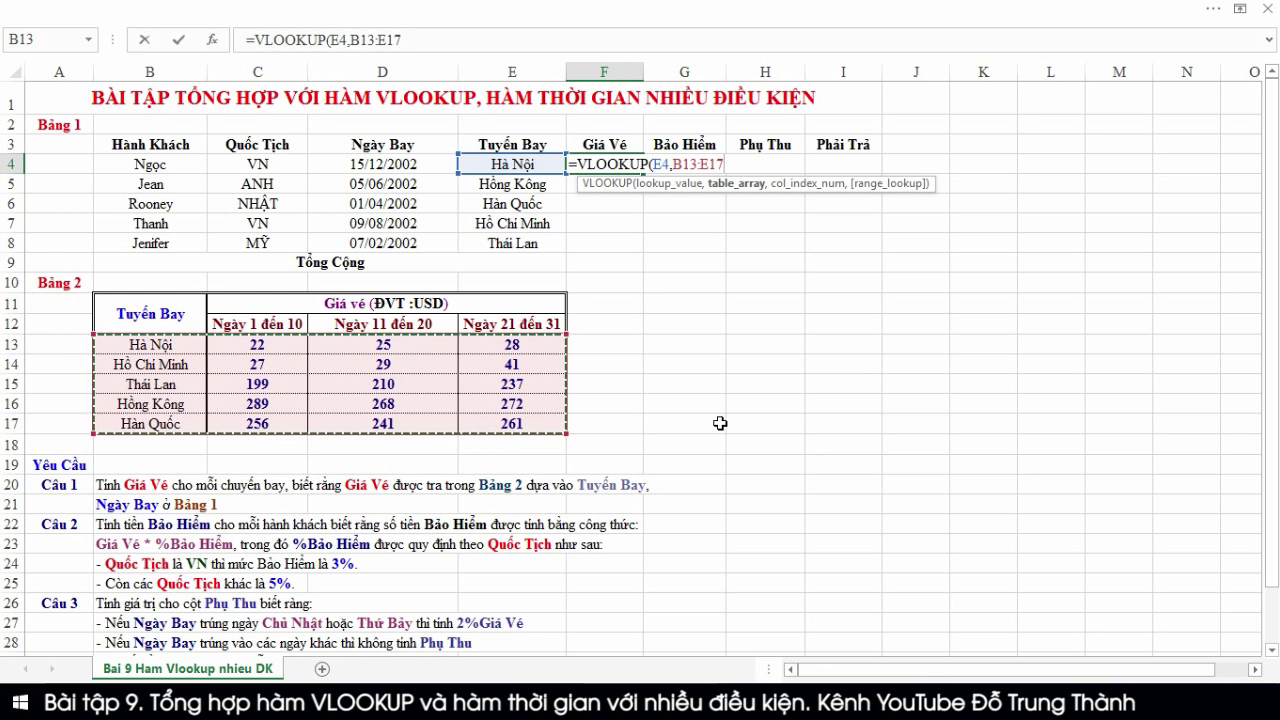
pyautogui.press('F4')
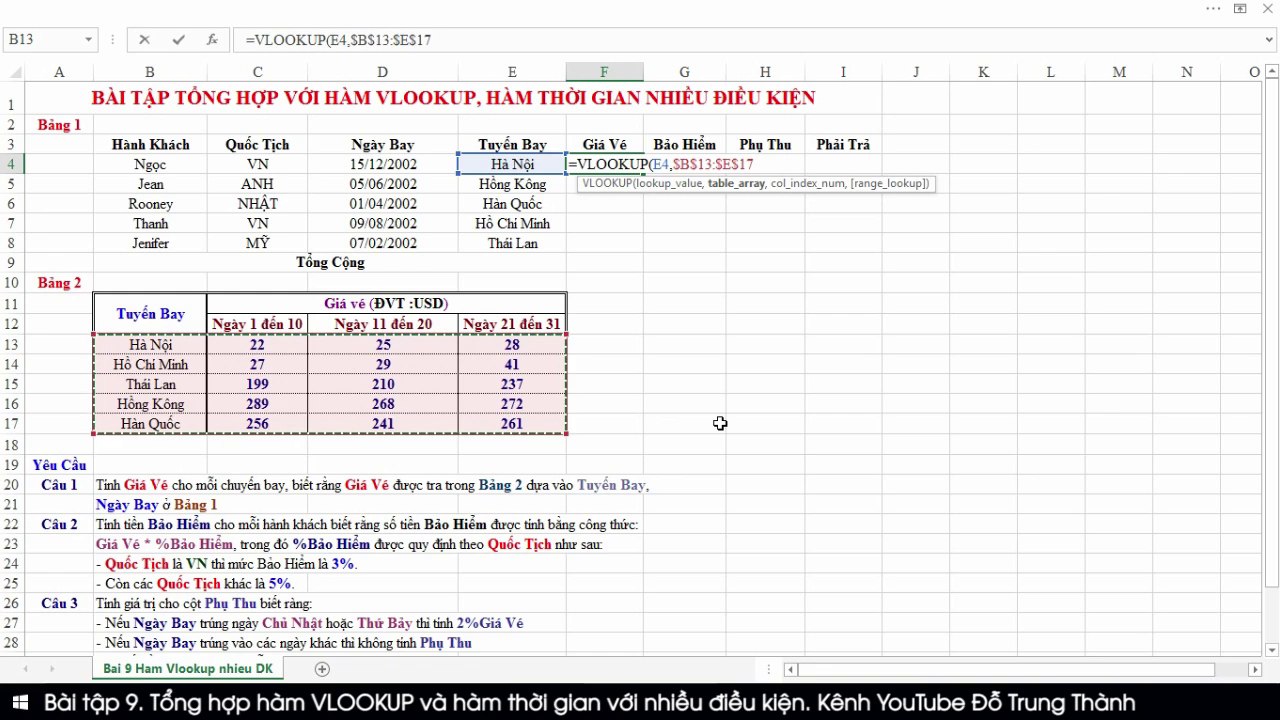
pyautogui.write(',IF(')
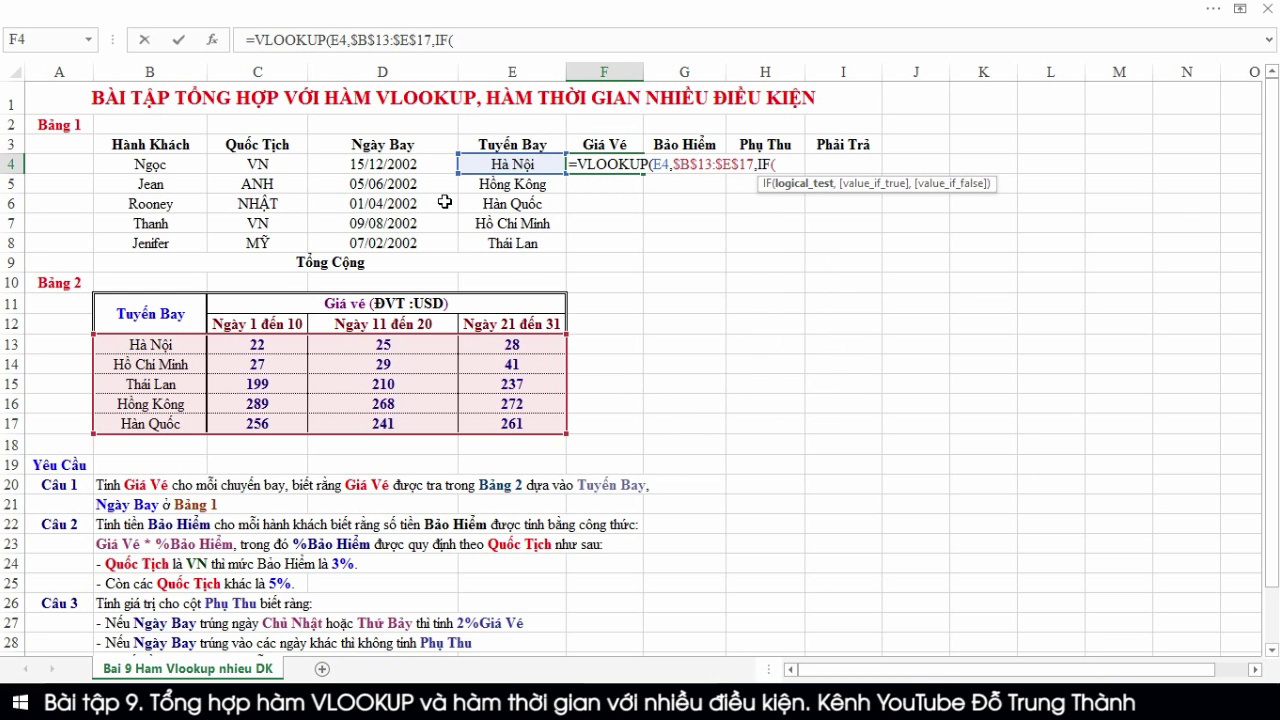
# Finish F4 with IF(DAY(D4)<=10,2,IF(DAY(D4)<=20,3,4)),0) as the price column, returning 25
pyautogui.write('Day')
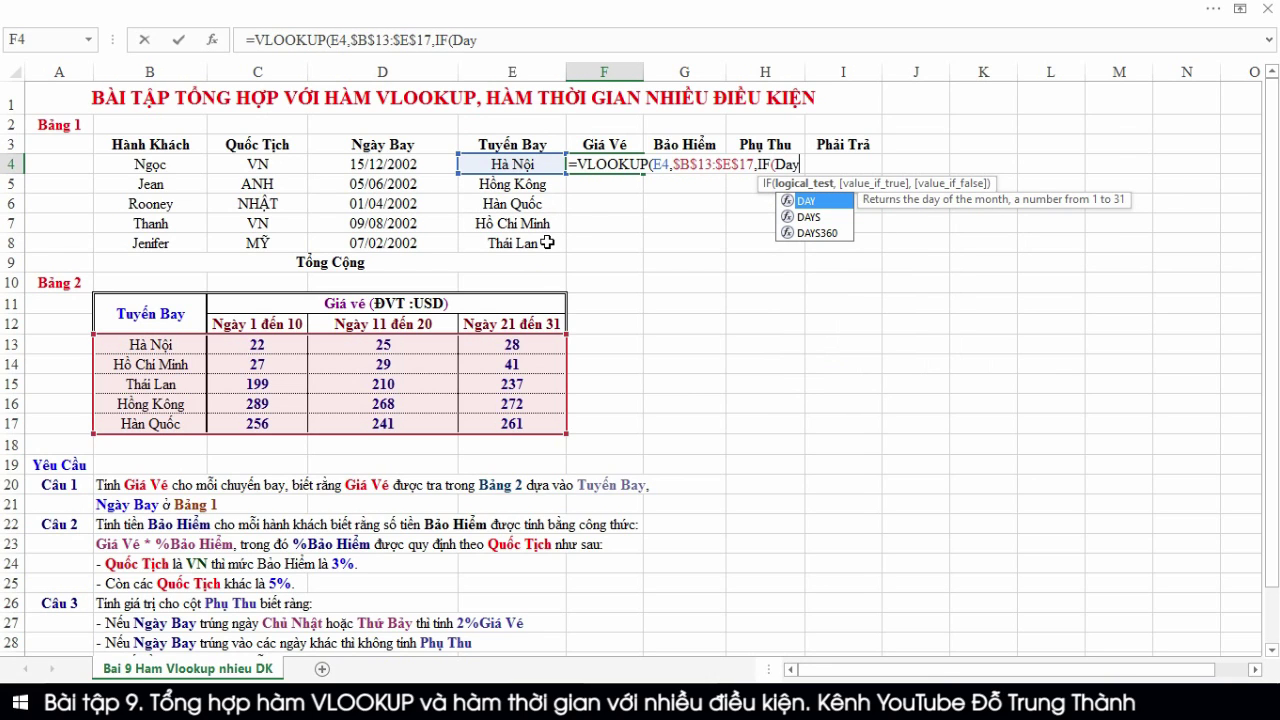
pyautogui.write('(')
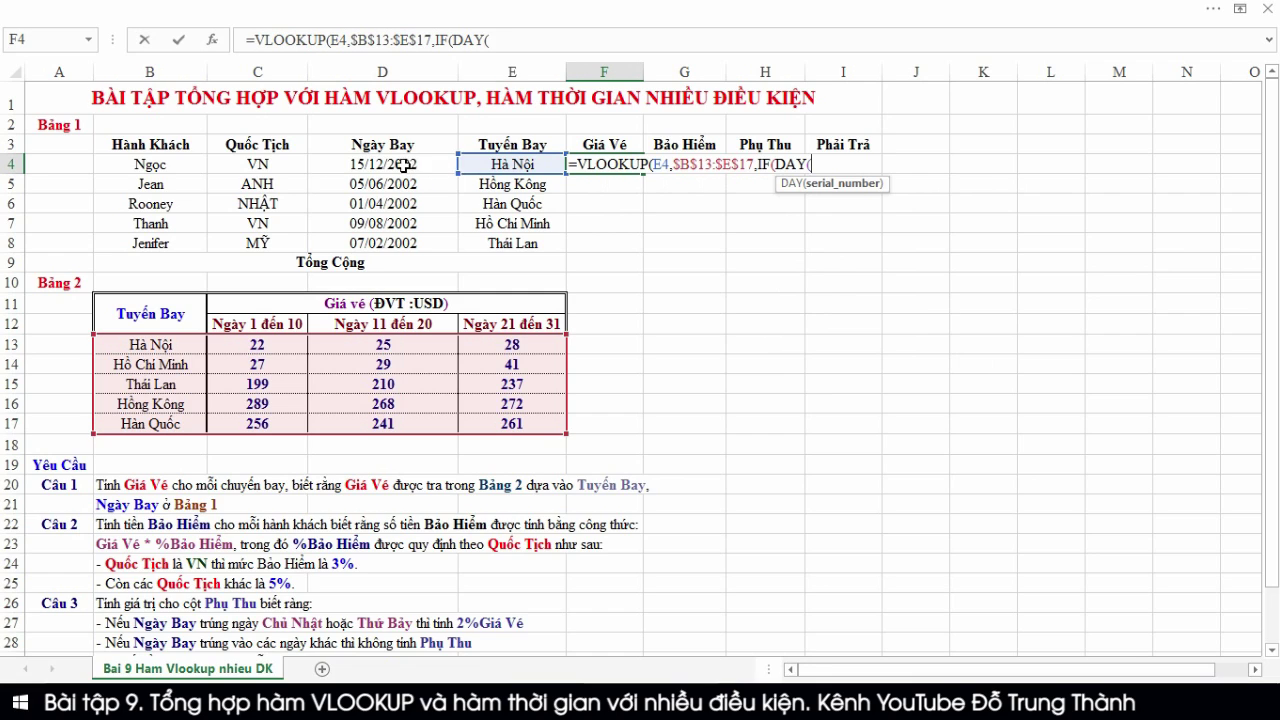
pyautogui.click(405, 166)
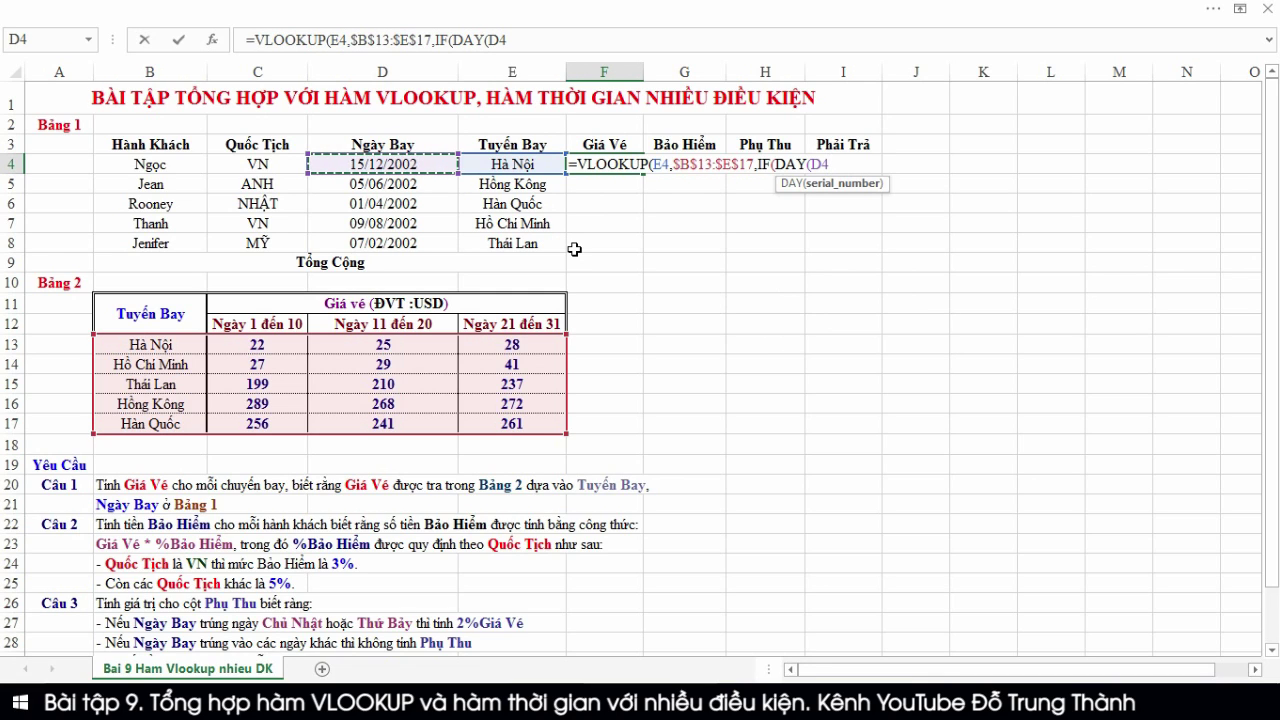
pyautogui.write(')<')
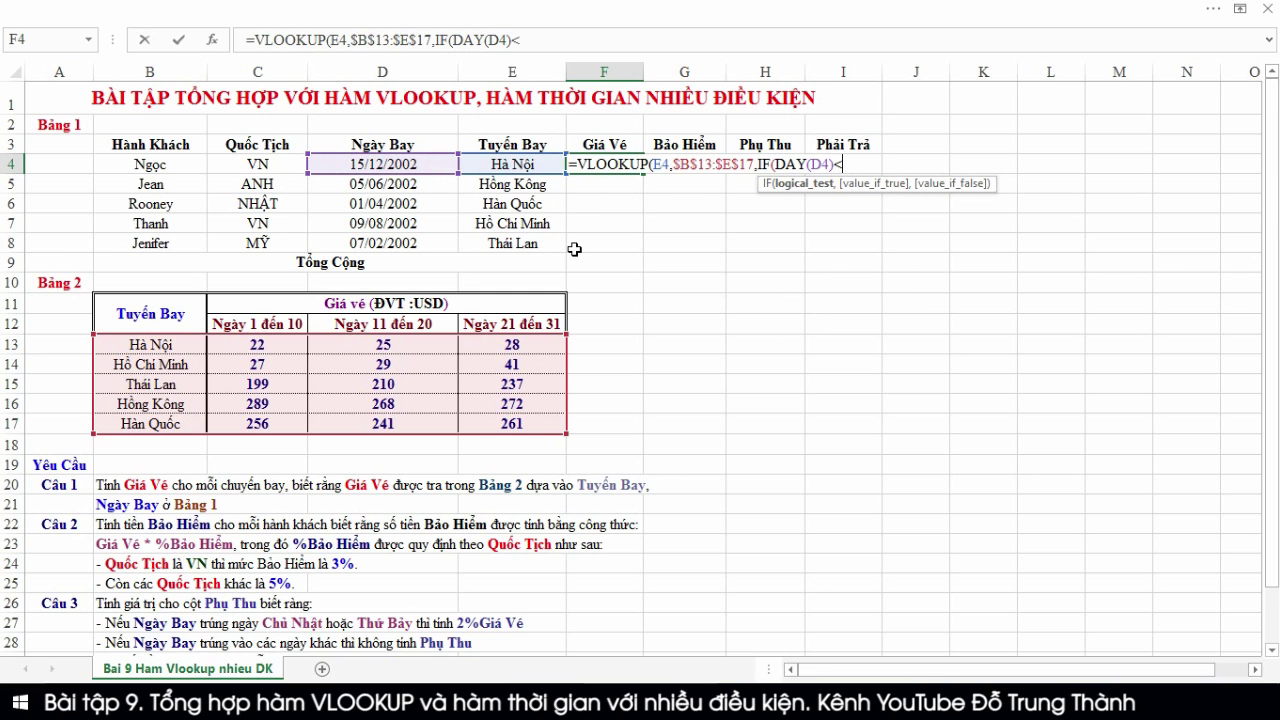
pyautogui.write('=10')
pyautogui.write(',')
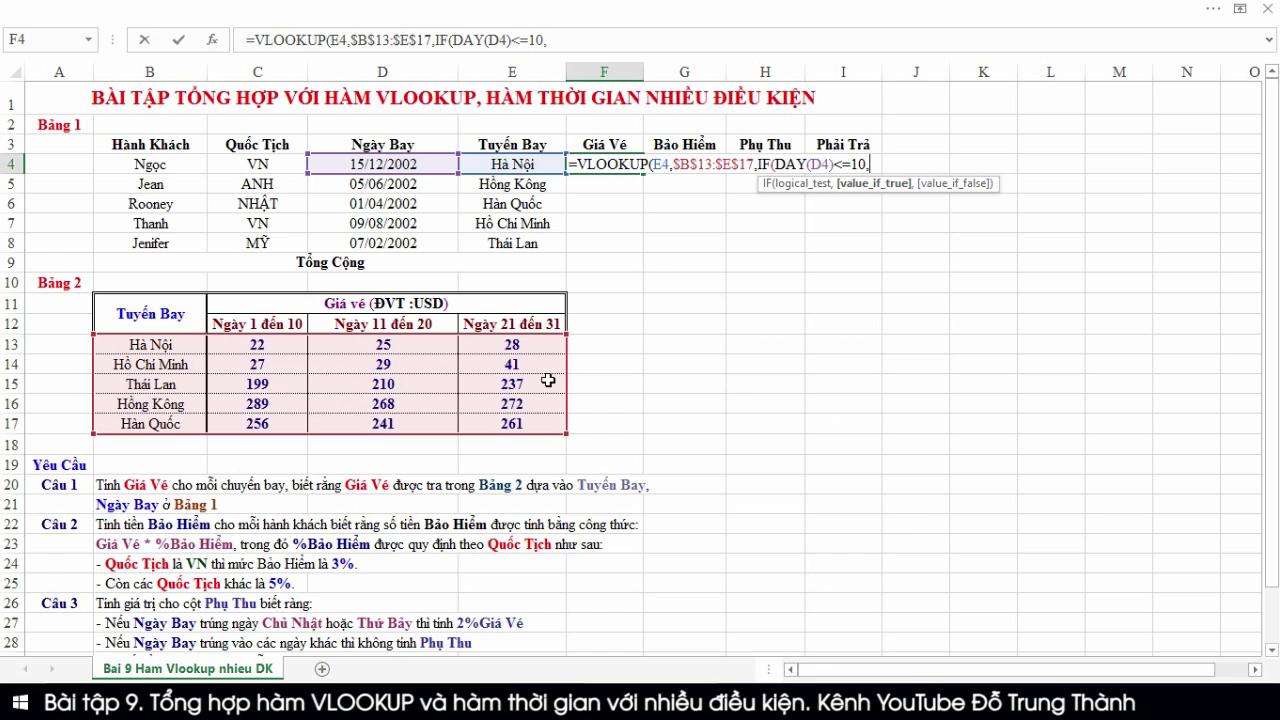
pyautogui.write('2,IF(')
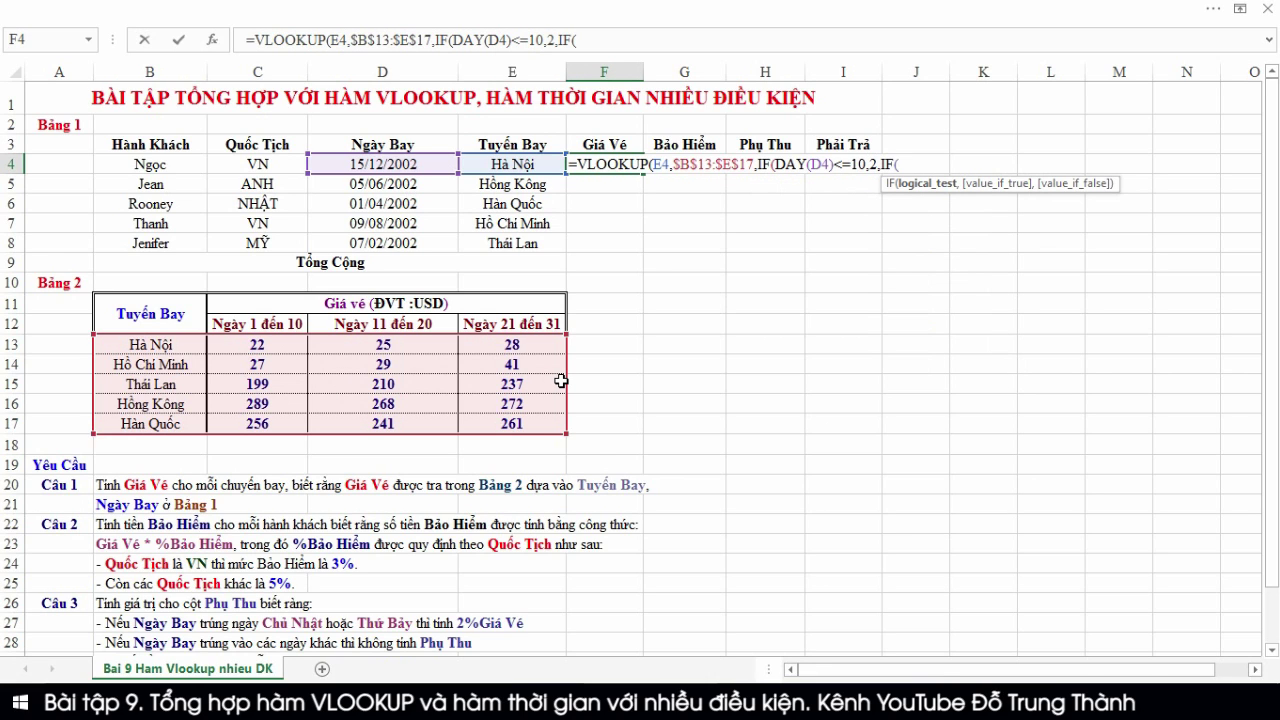
pyautogui.write('D')
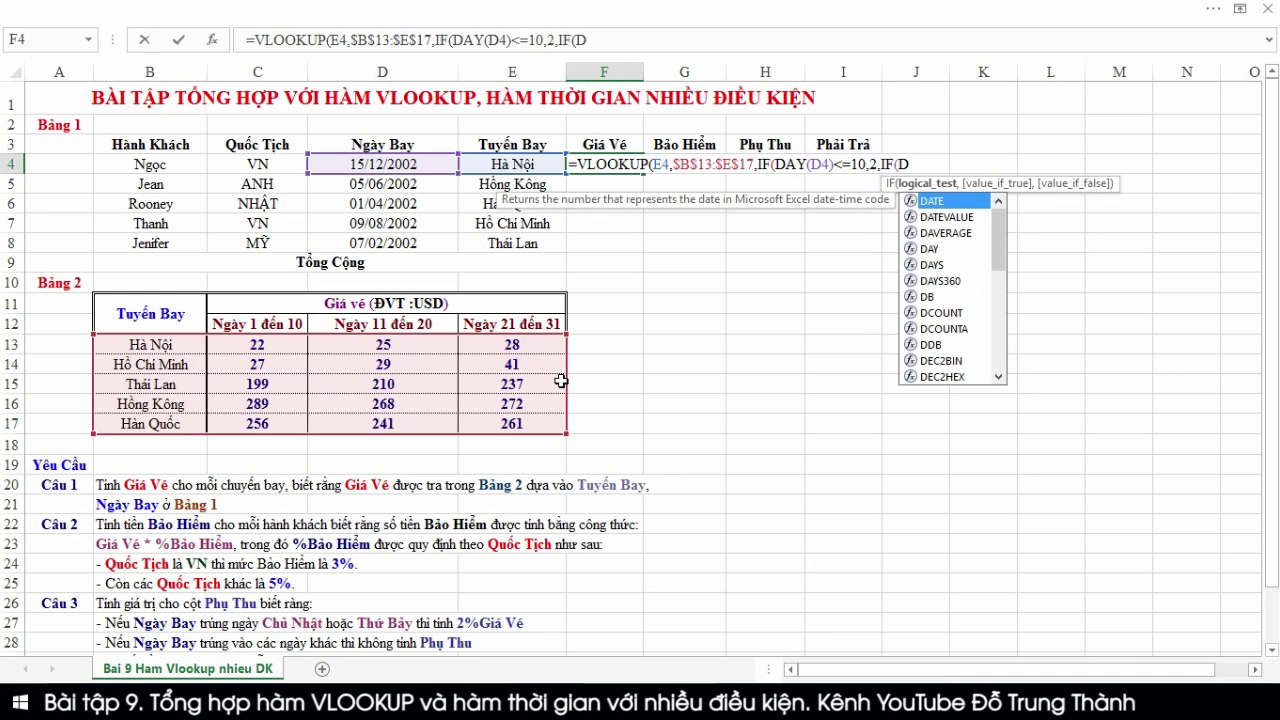
pyautogui.write('ATE(')
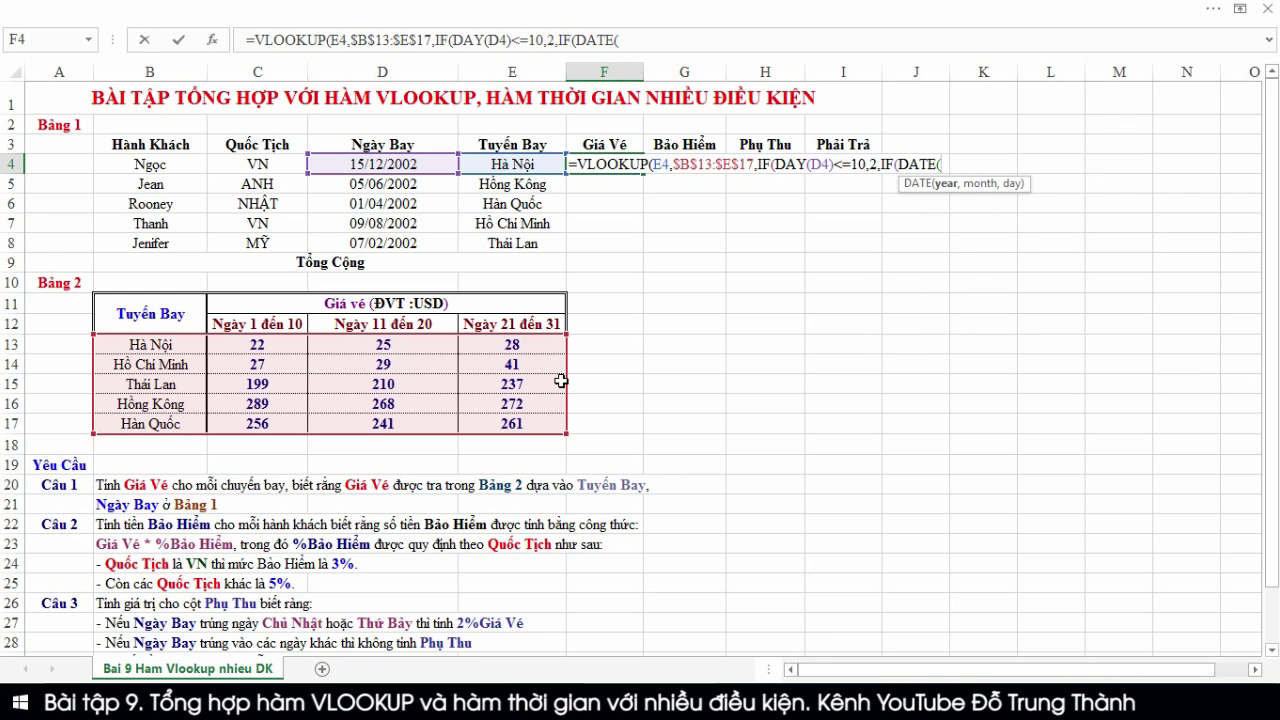
pyautogui.press('BackSpace')
pyautogui.press('BackSpace')
pyautogui.press('BackSpace')
pyautogui.write('Y')
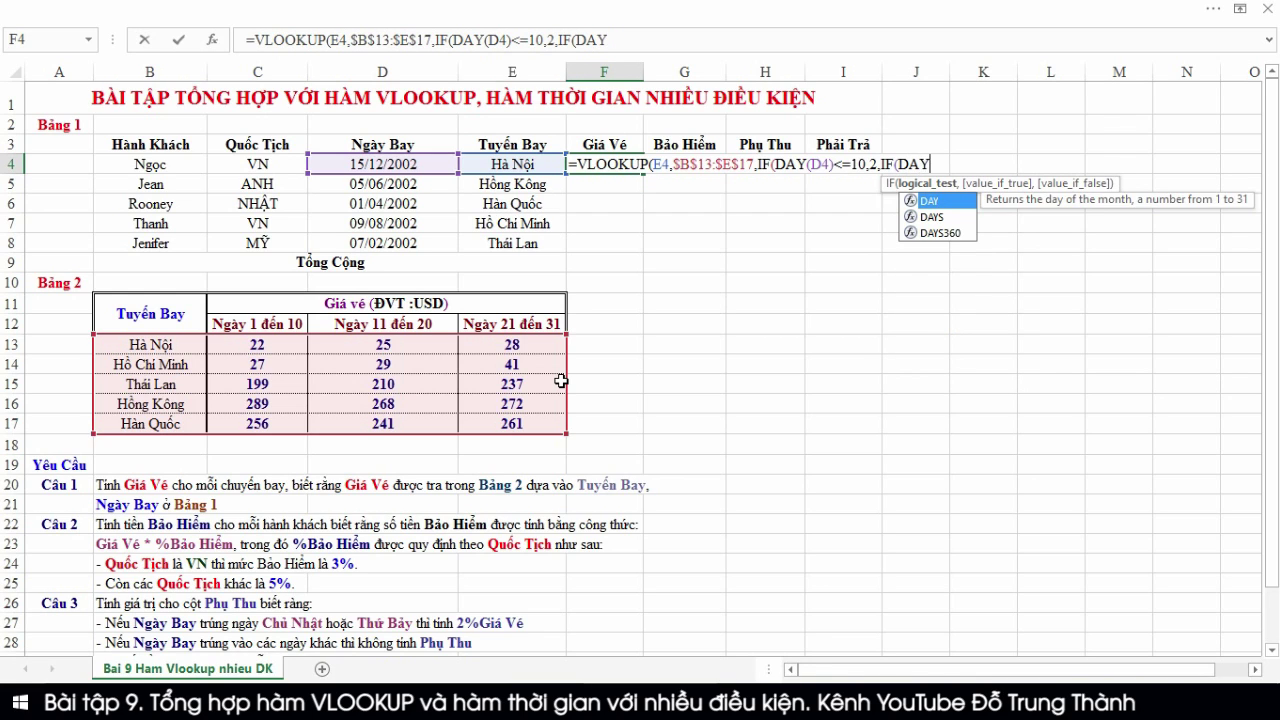
pyautogui.write('(')
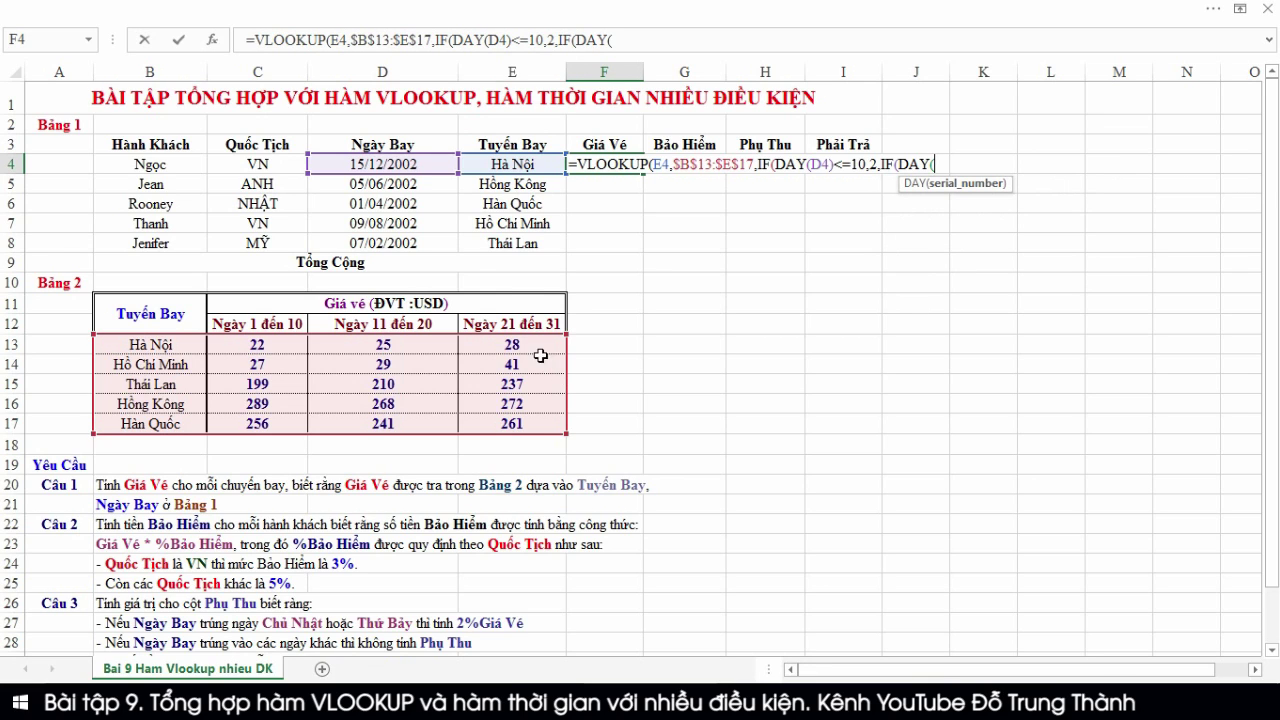
pyautogui.click(407, 165)
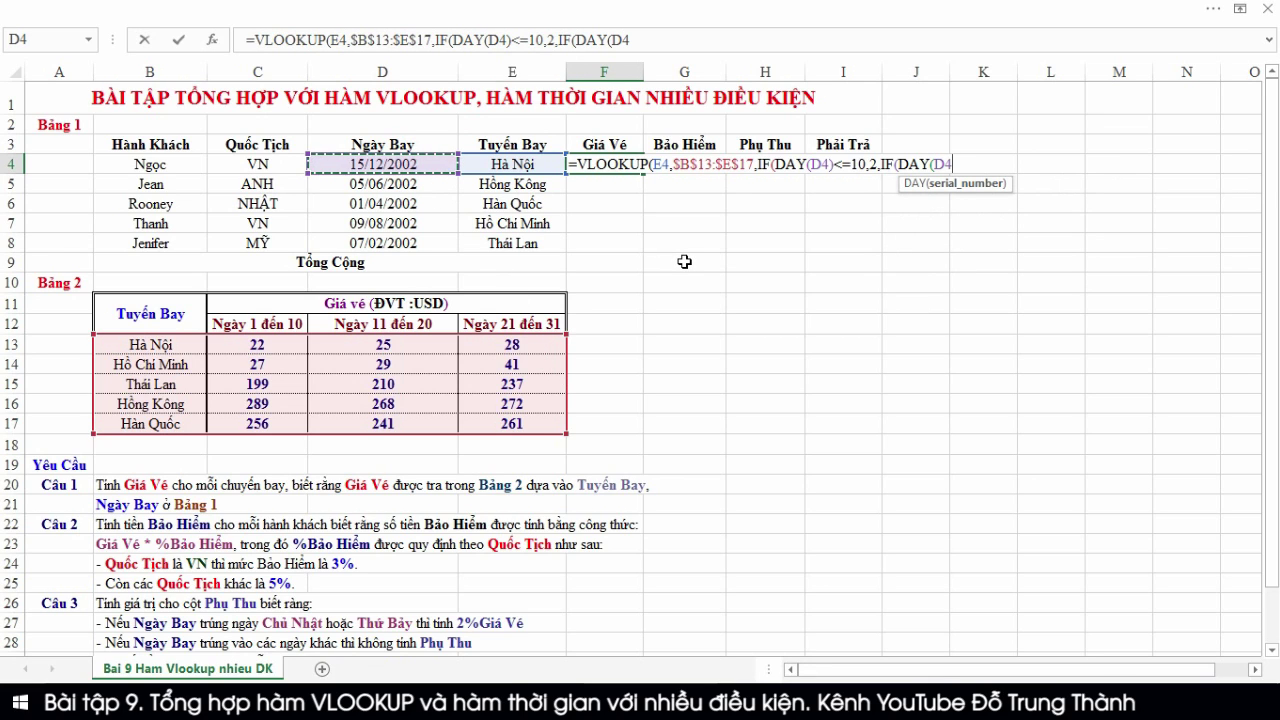
pyautogui.write(')<=20')
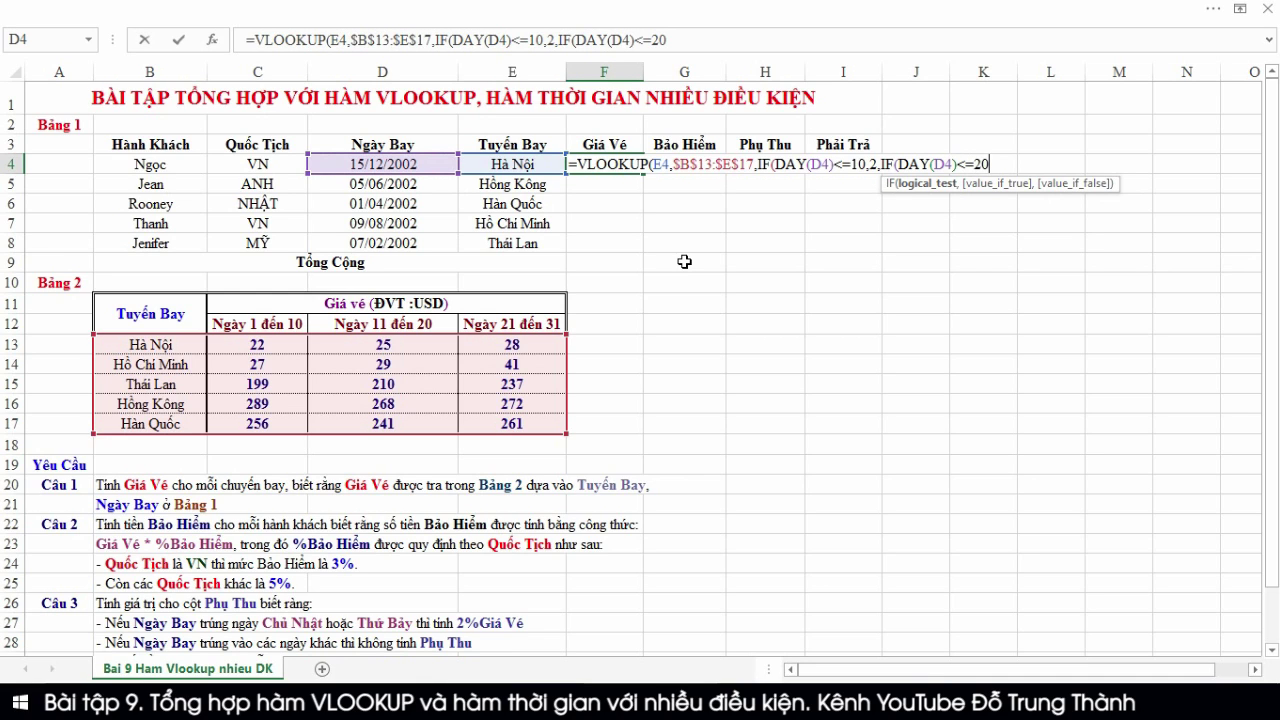
pyautogui.write(',')
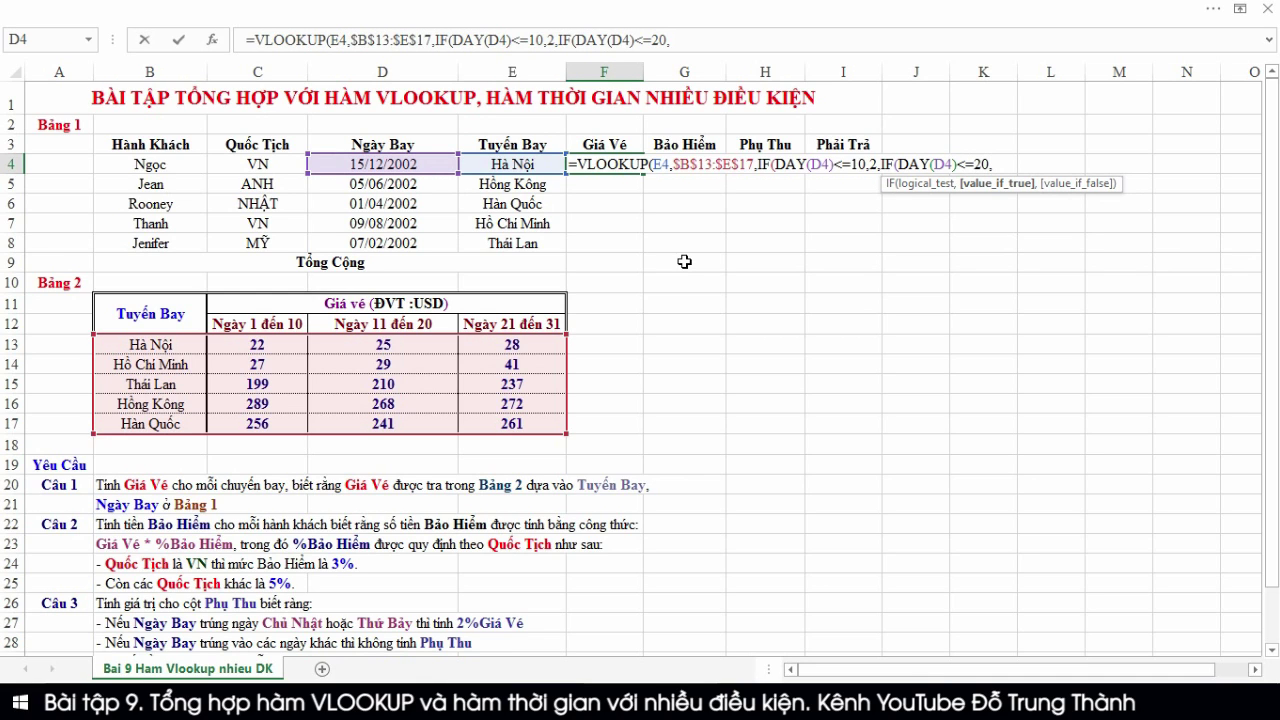
pyautogui.write('3')
pyautogui.write(',4')
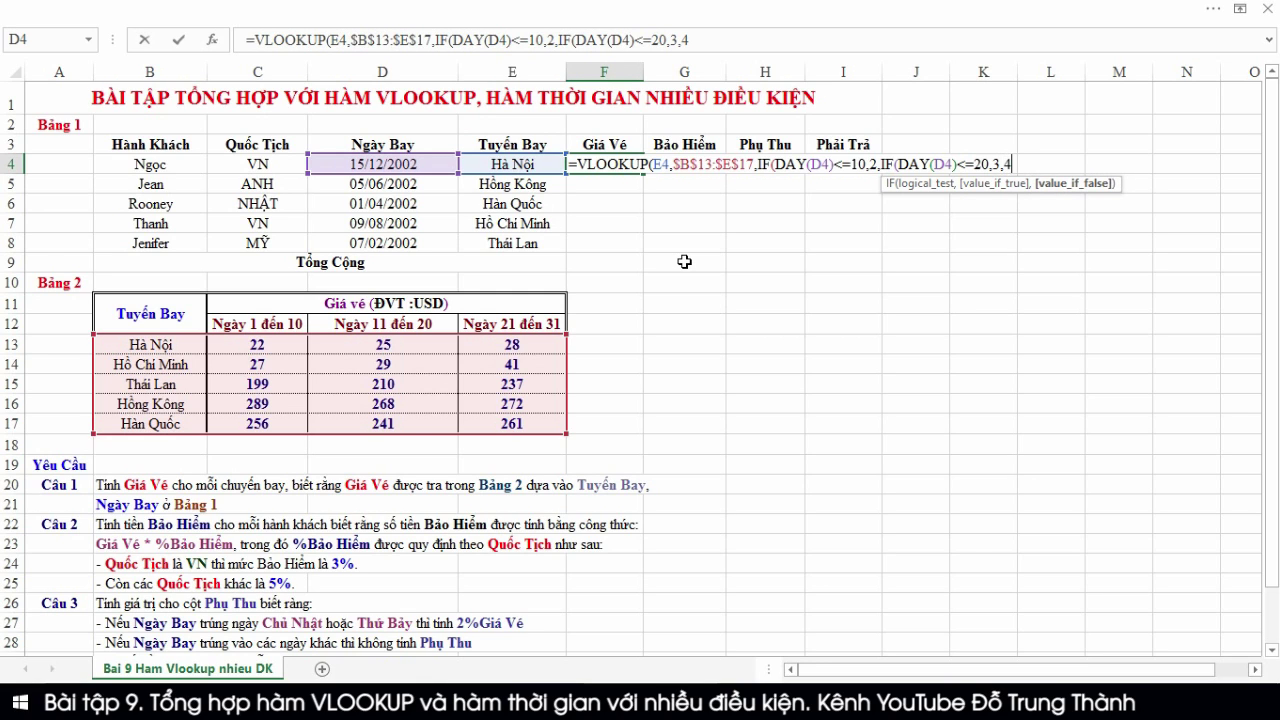
pyautogui.write('))')
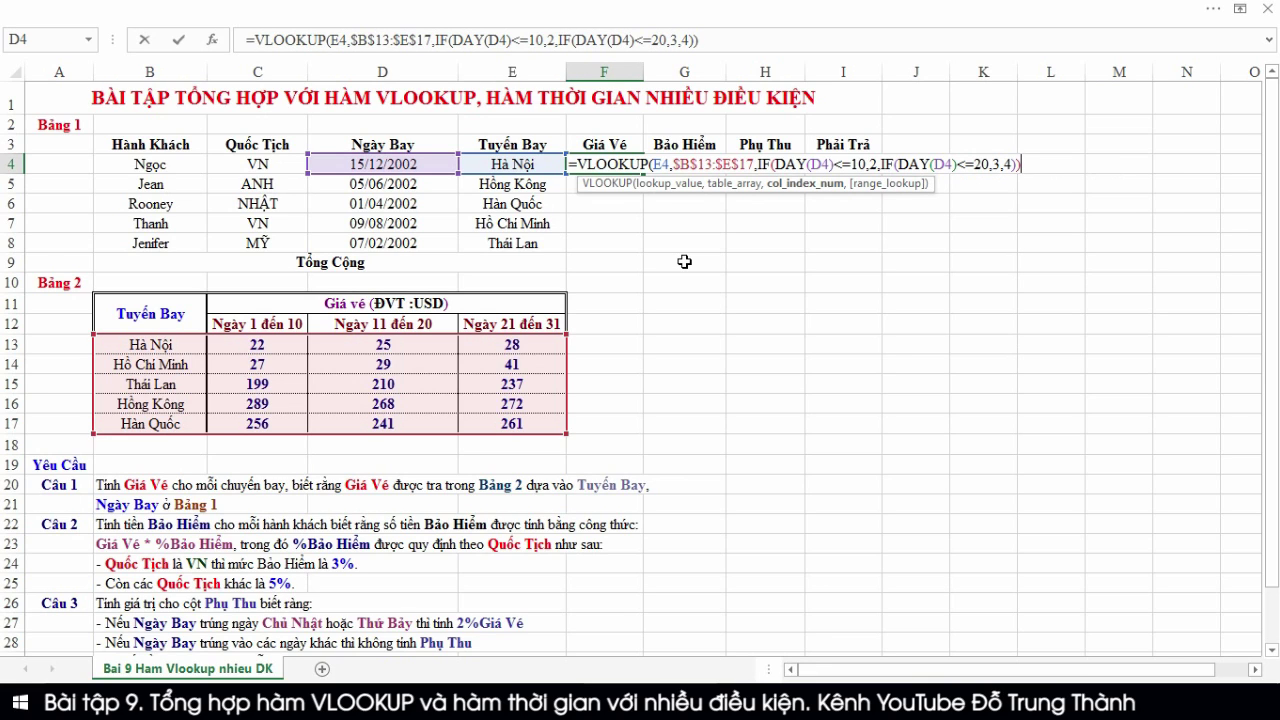
pyautogui.write(',')
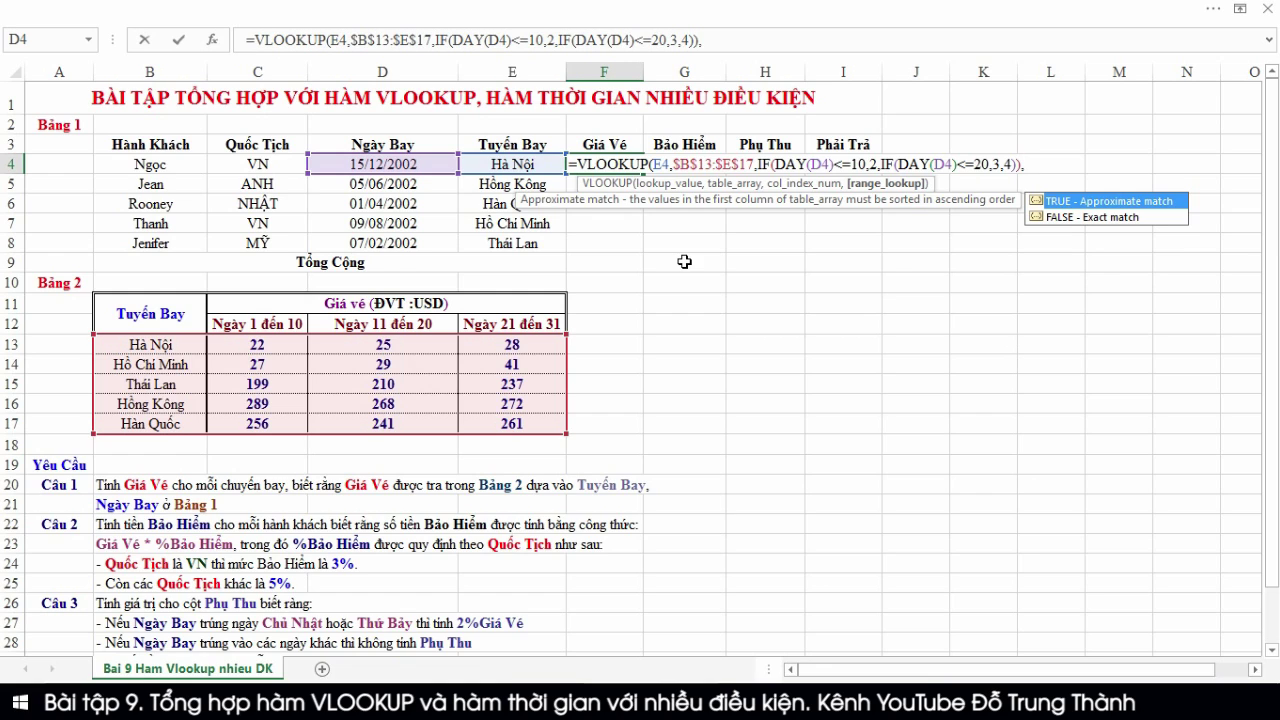
pyautogui.write('0')
pyautogui.write(')')
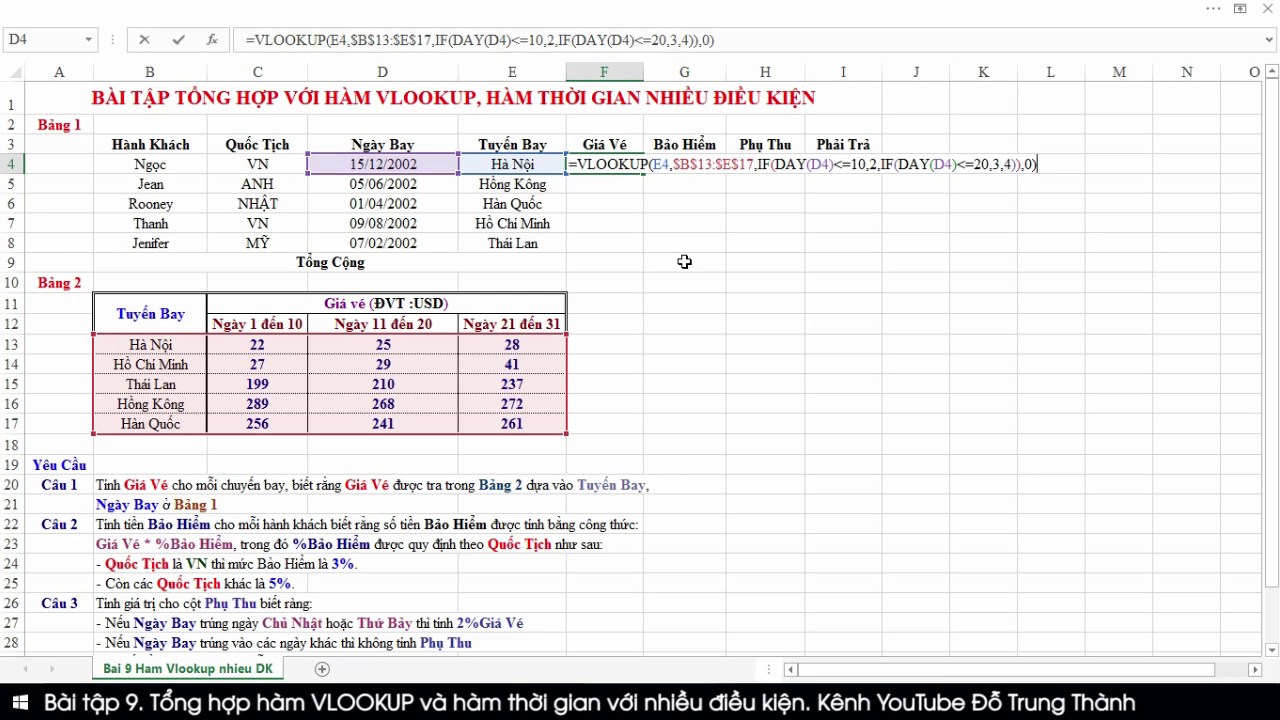
pyautogui.press('Return')
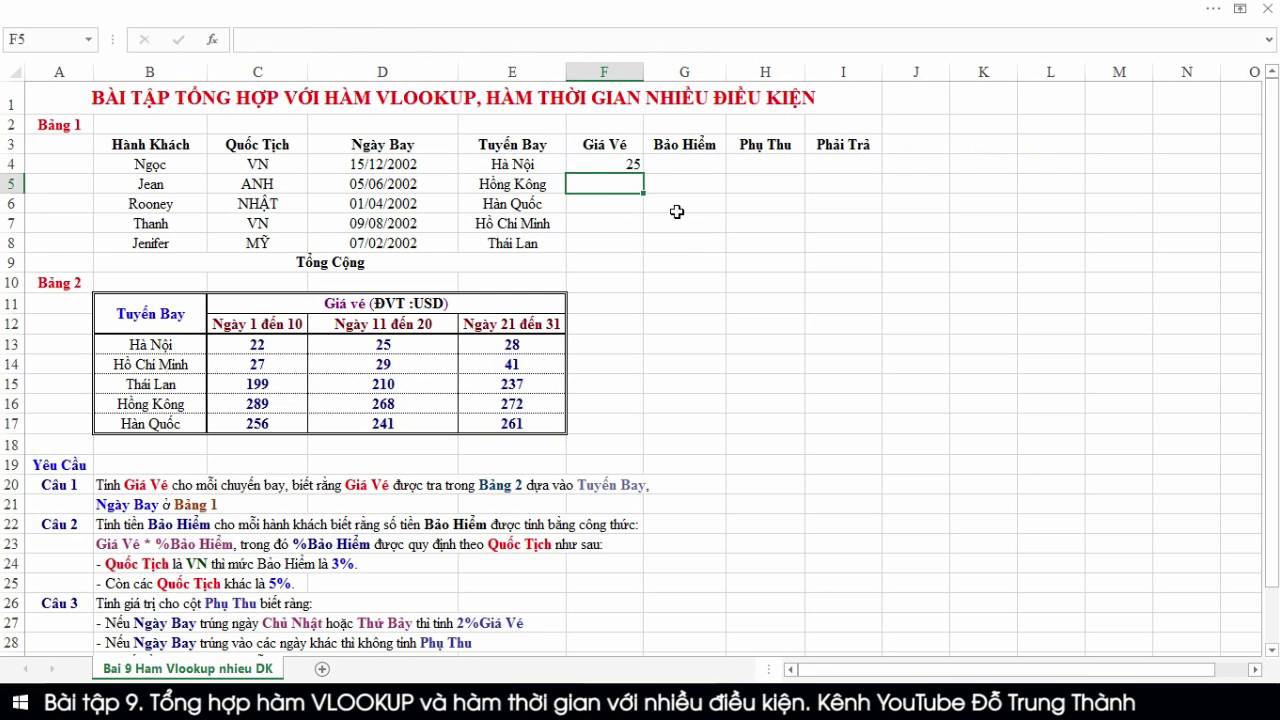
# Copy the Giá Vé formula down F4:F8, giving 25, 289, 256, 27 and 199
pyautogui.click(629, 158)
pyautogui.moveTo(643, 172); pyautogui.dragTo(632, 254)
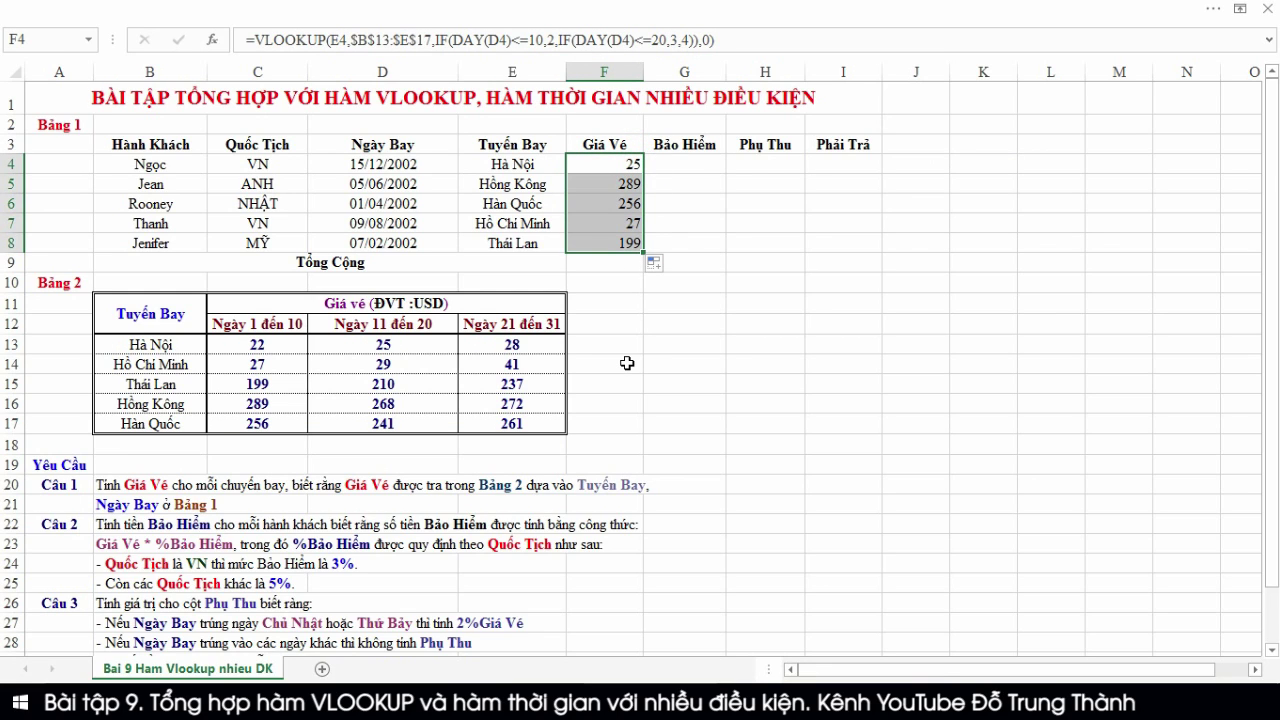
pyautogui.click(689, 356)
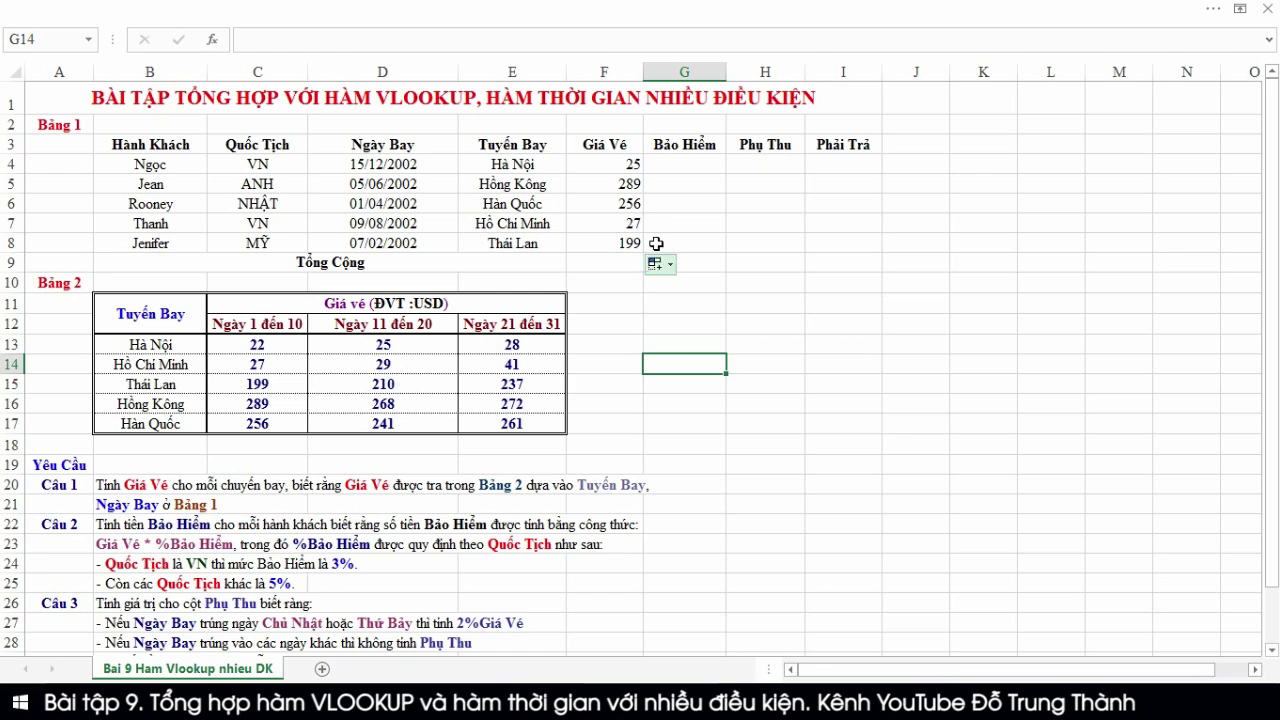
pyautogui.click(675, 163)
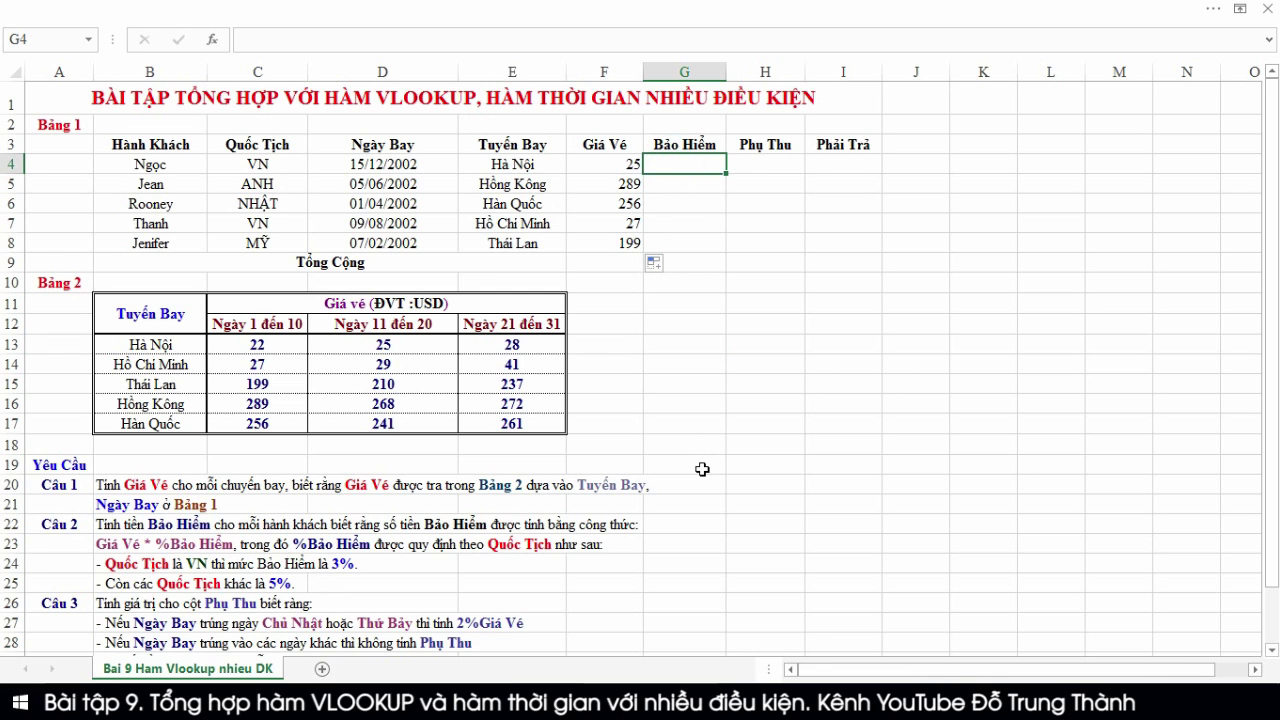
# Start G4's Bảo Hiểm formula with an IF testing whether nationality C4 is "VN"
pyautogui.write('=')
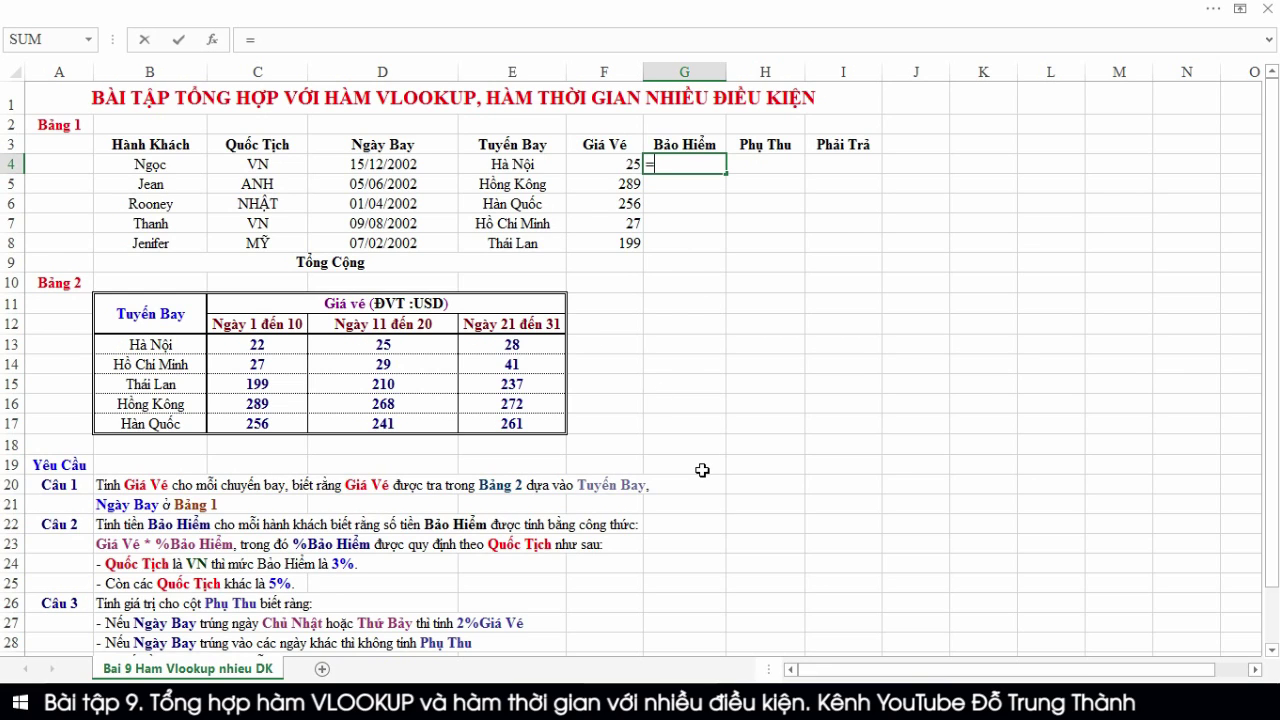
pyautogui.click(615, 165)
pyautogui.write('*')
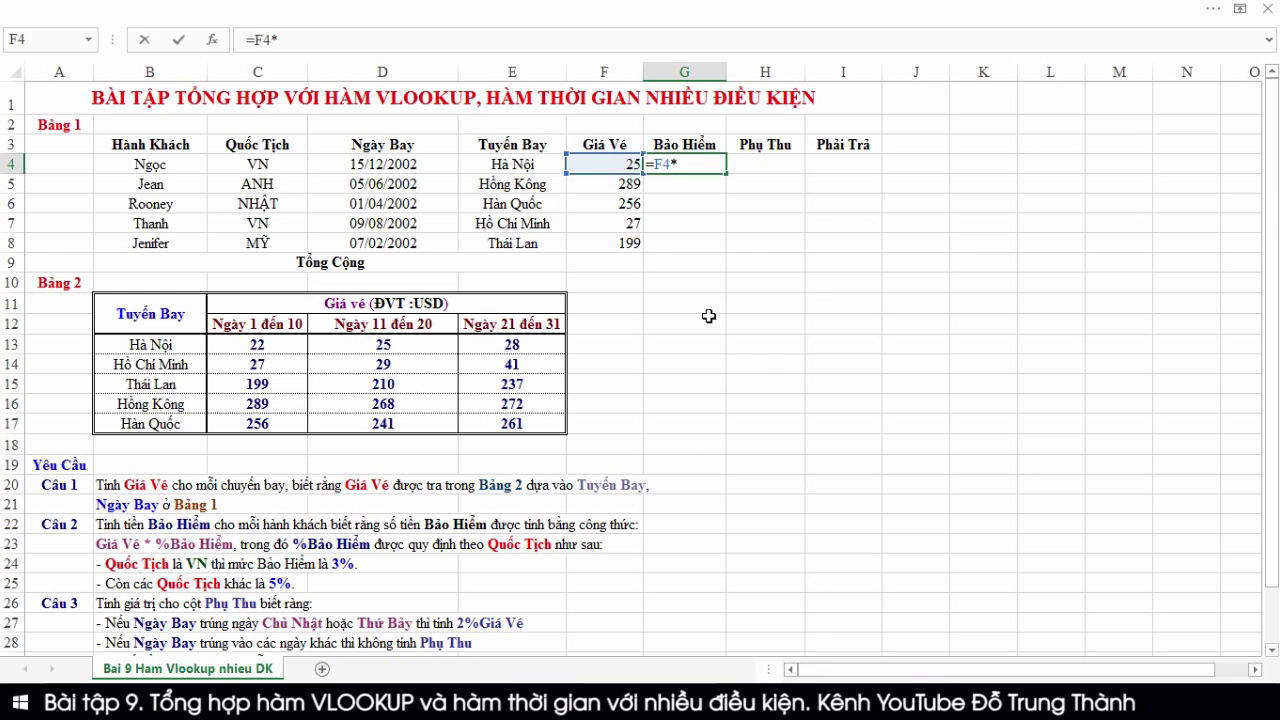
pyautogui.write('if')
pyautogui.press('Tab')
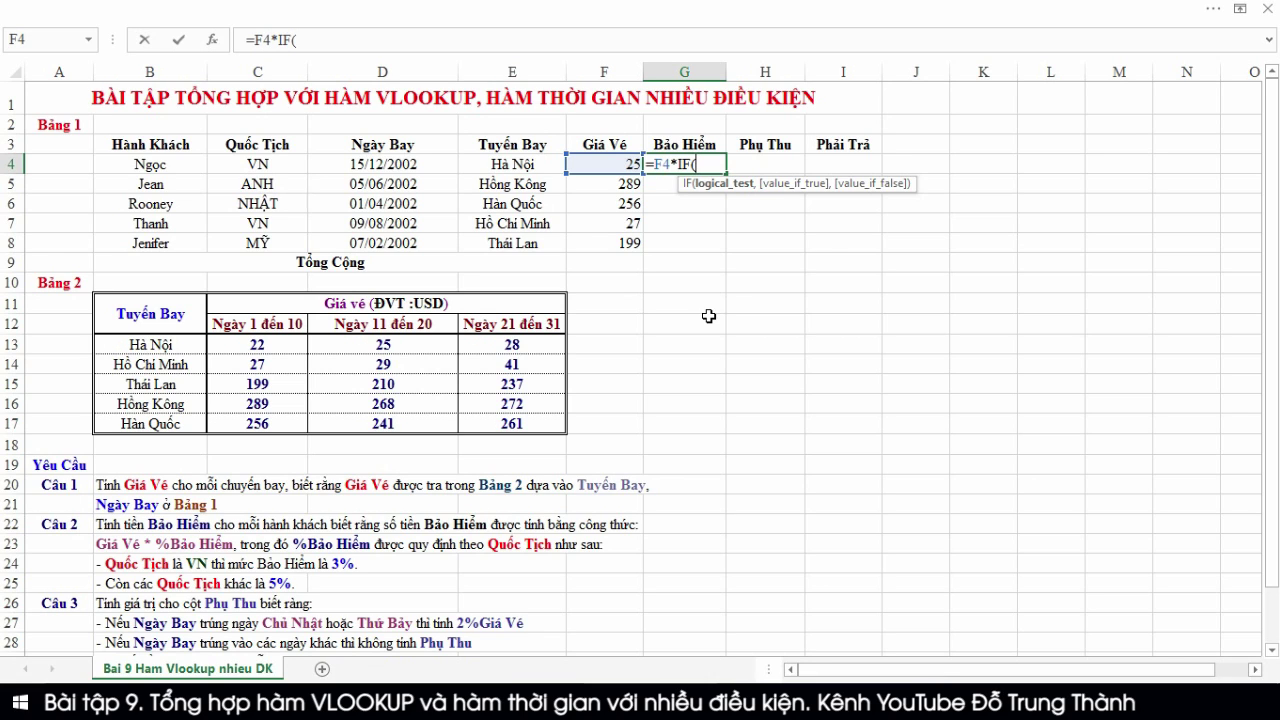
pyautogui.click(277, 168)
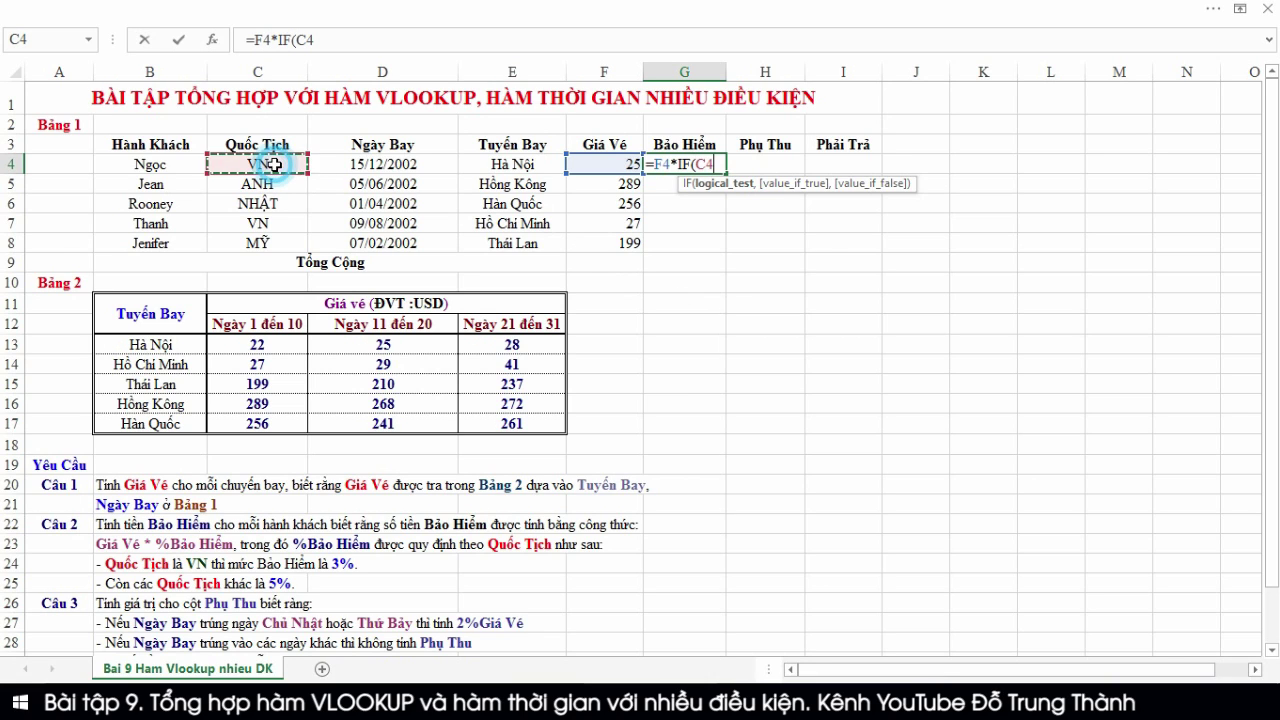
pyautogui.write('="VN')
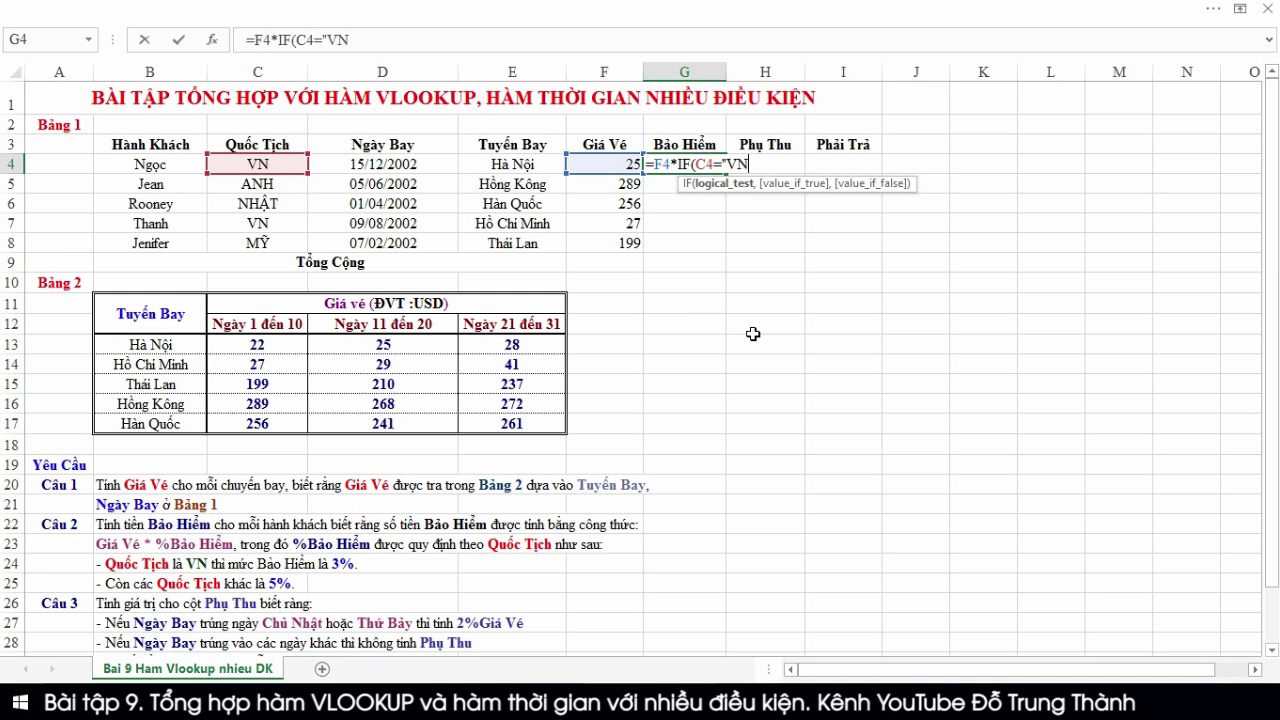
pyautogui.write('",')
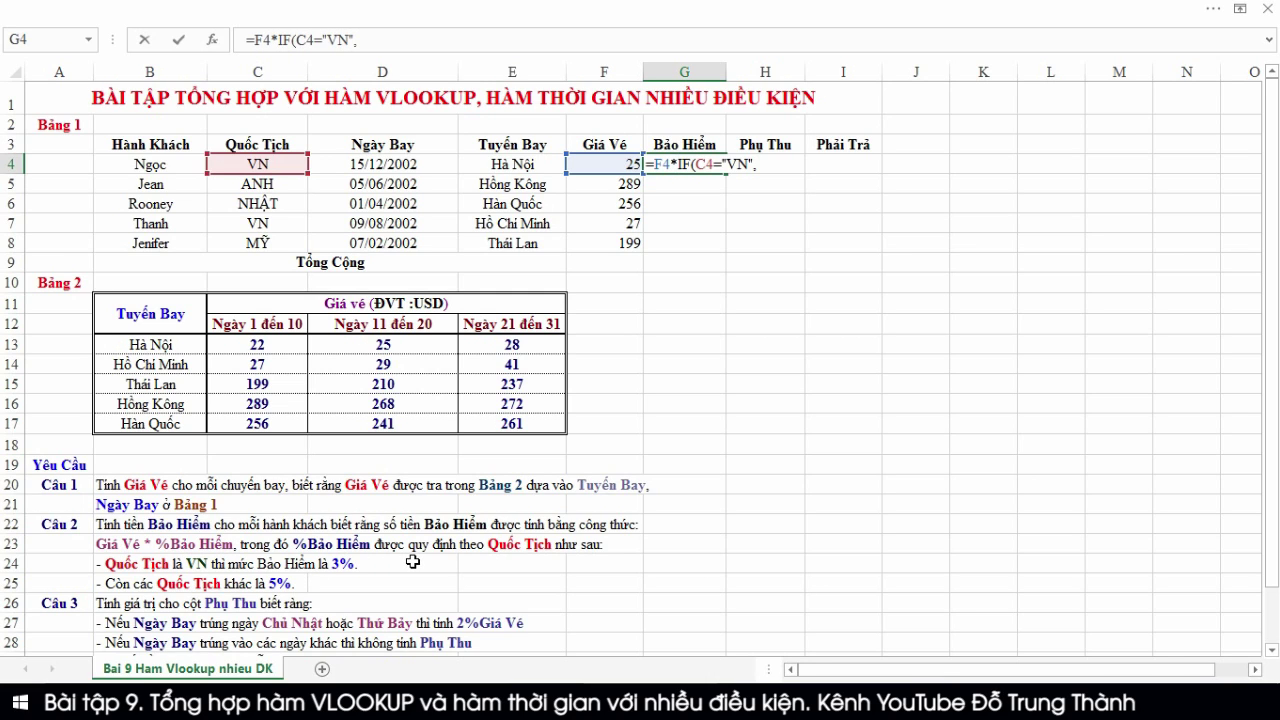
pyautogui.press('BackSpace')
pyautogui.press('BackSpace')
pyautogui.press('BackSpace')
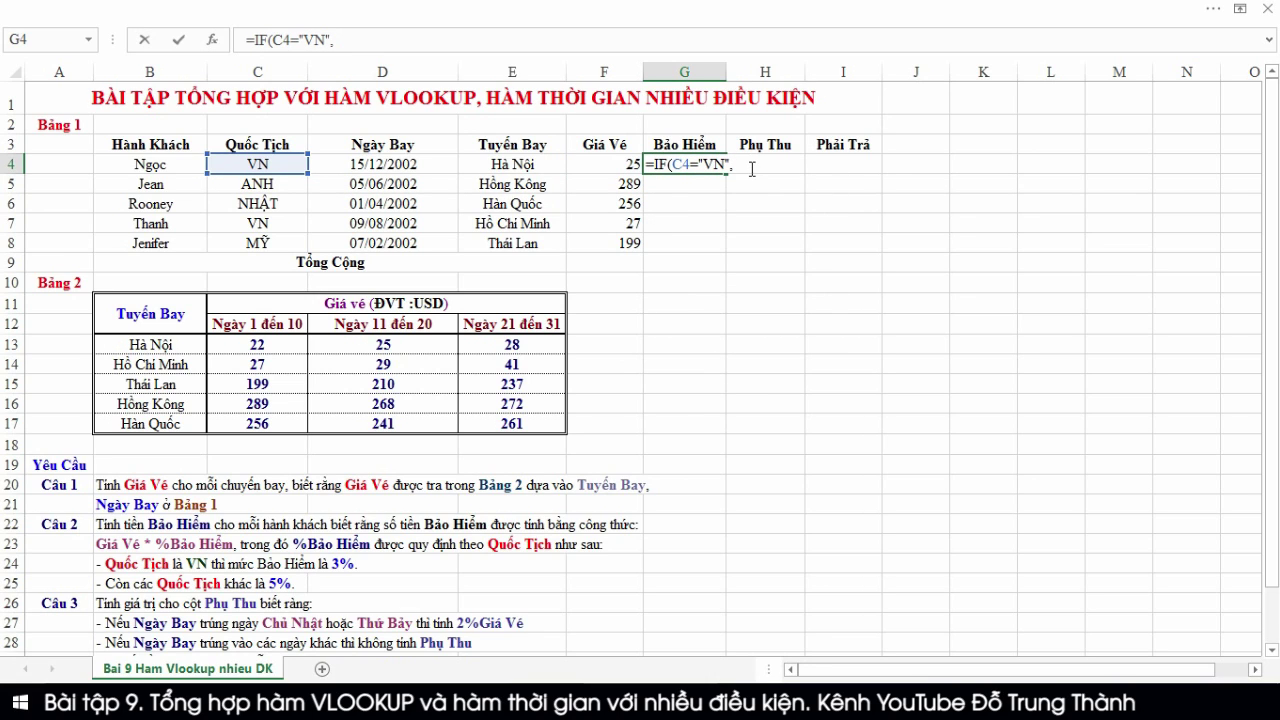
# Complete G4 as =IF(C4="VN",F4*3%,F4*5%) and fill it down to G8
pyautogui.click(755, 167)
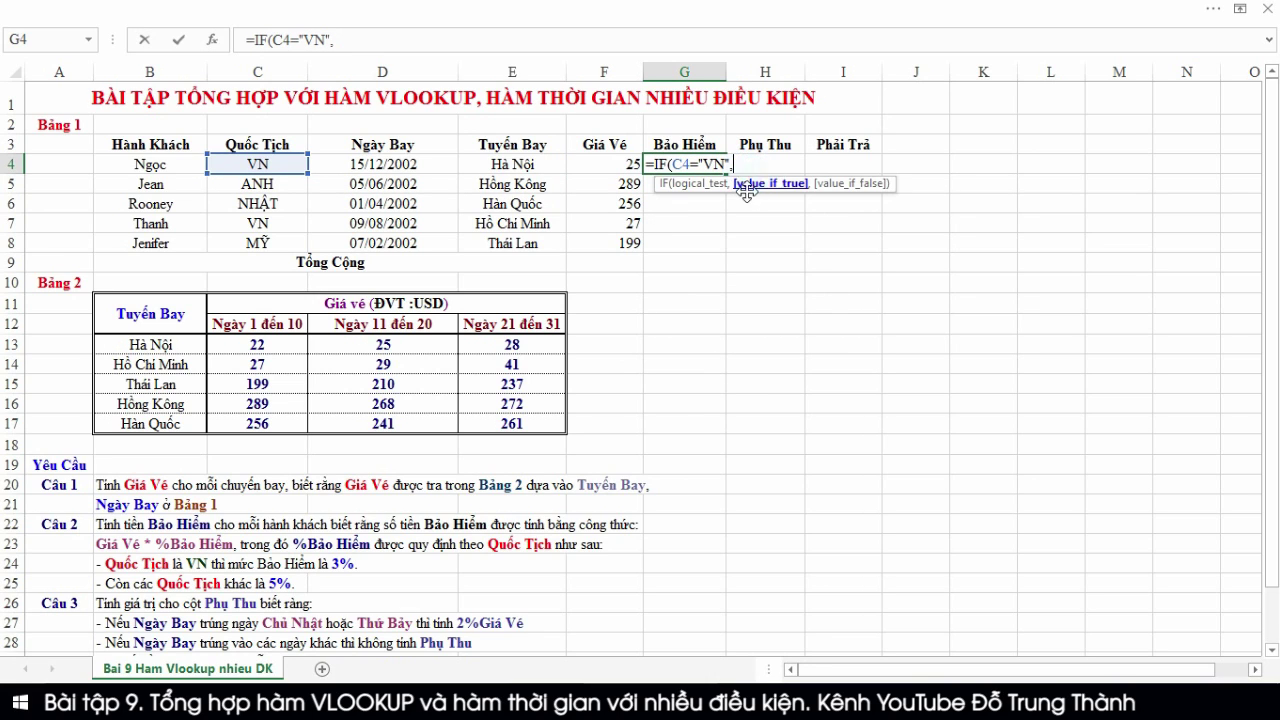
pyautogui.click(612, 160)
pyautogui.write('*')
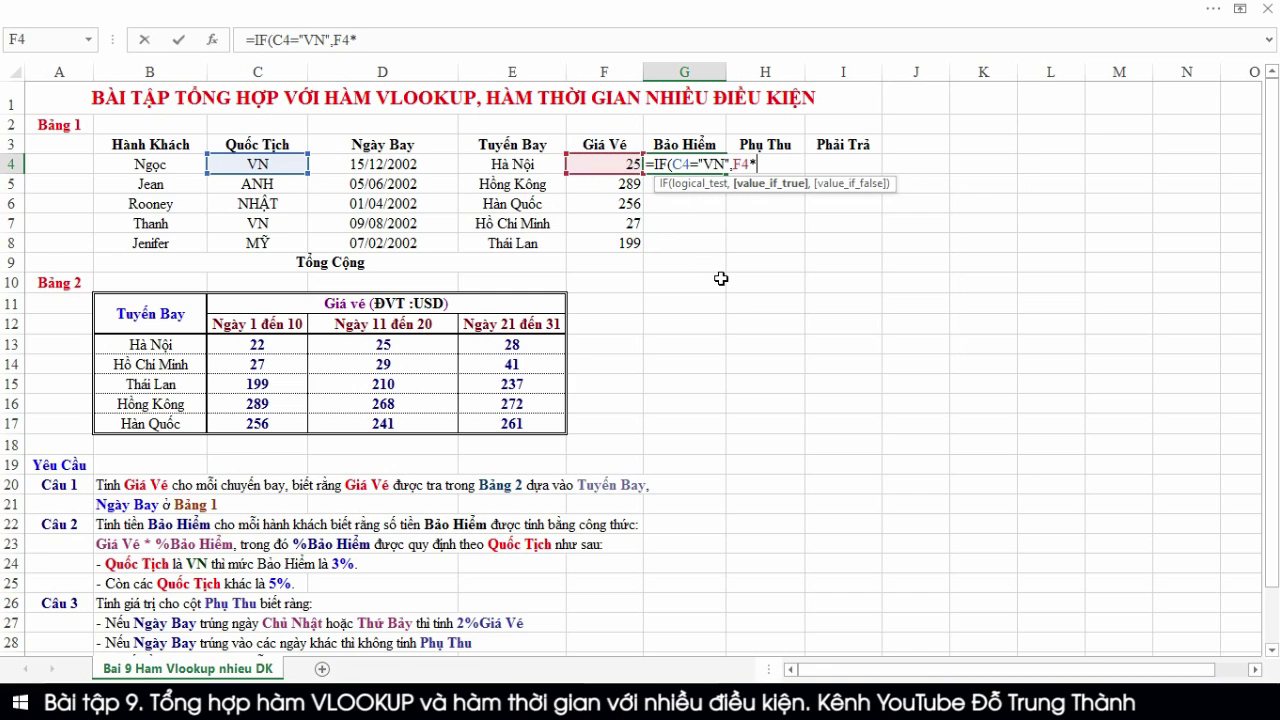
pyautogui.write('3%')
pyautogui.write(',F4*5')
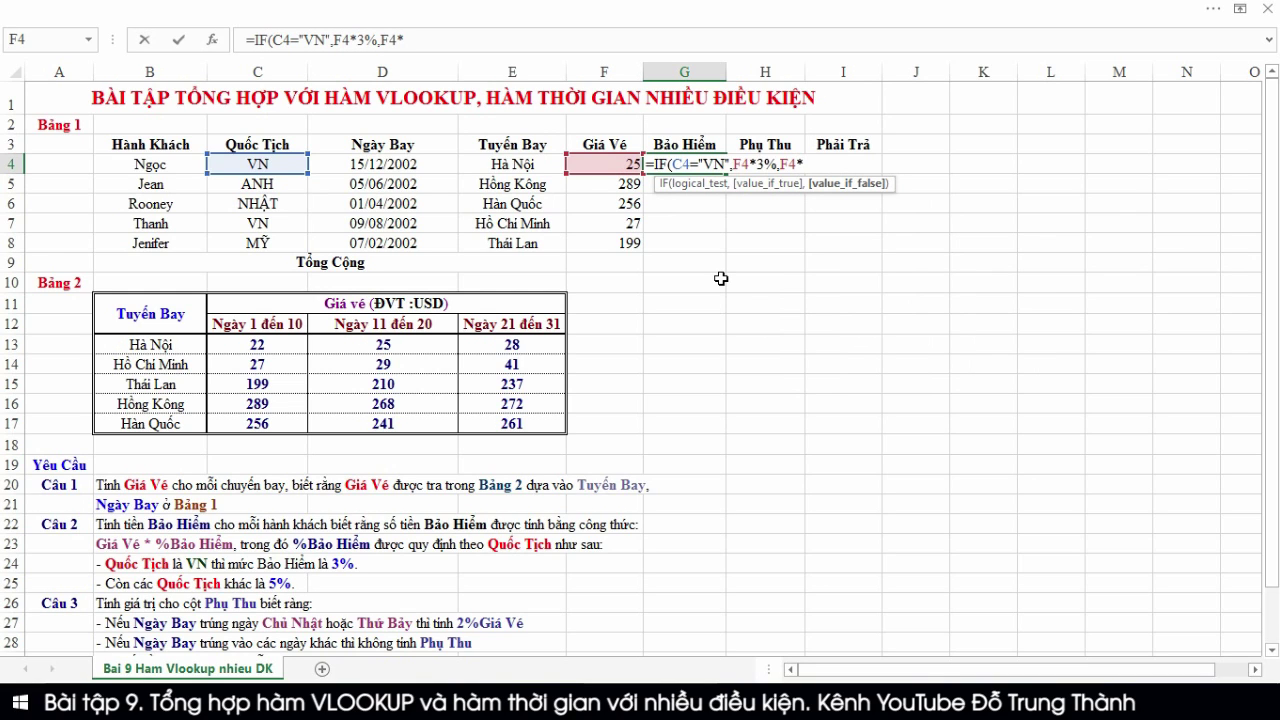
pyautogui.write('%')
pyautogui.write(')')
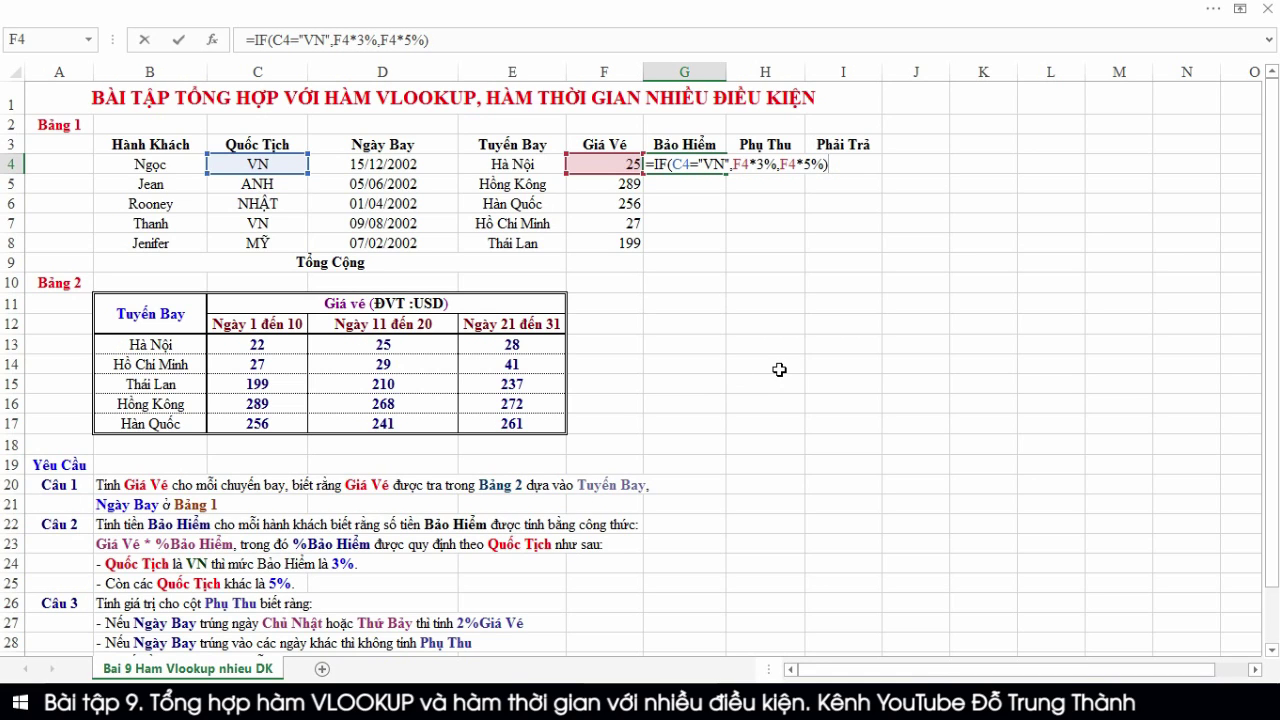
pyautogui.press('Return')
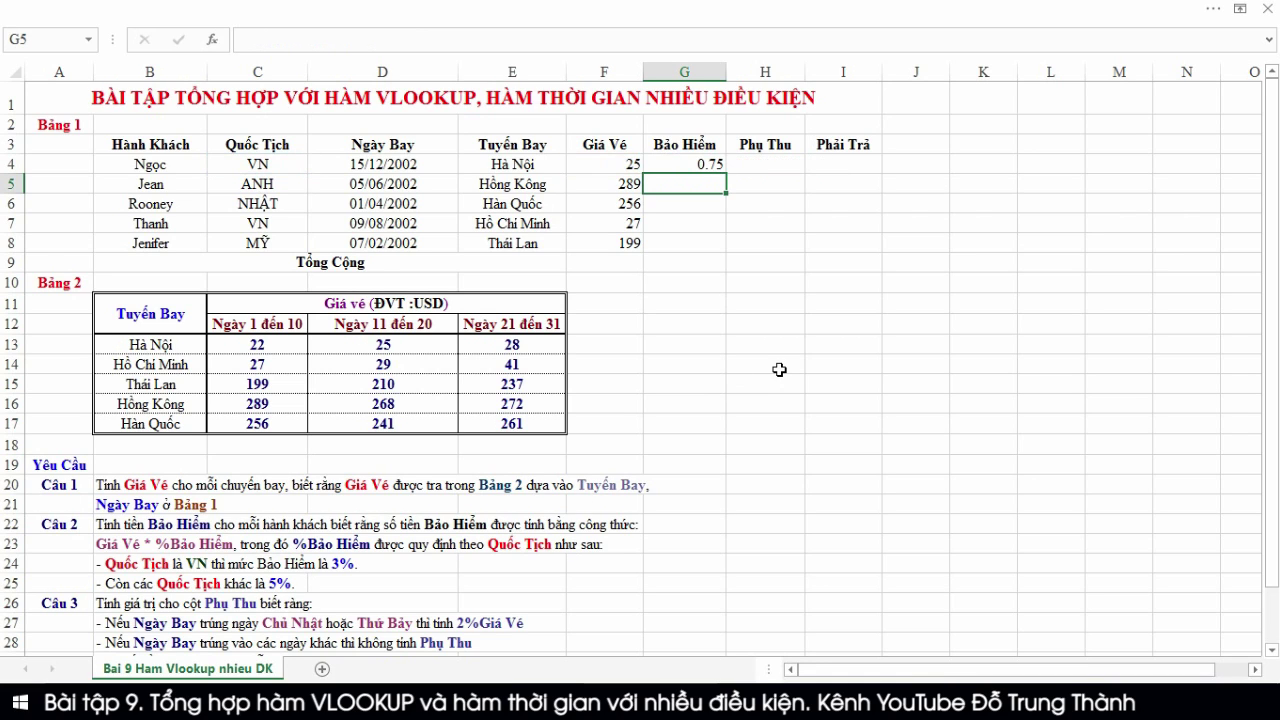
pyautogui.click(699, 161)
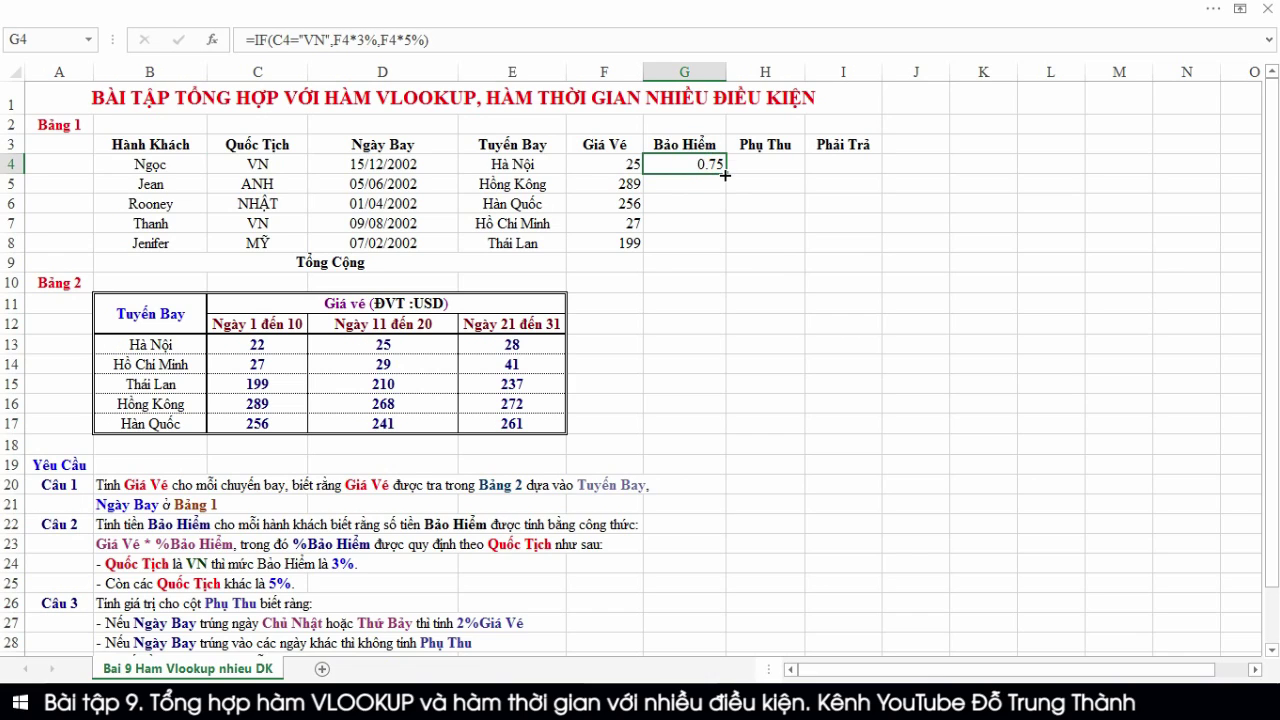
pyautogui.moveTo(725, 175); pyautogui.dragTo(722, 250)
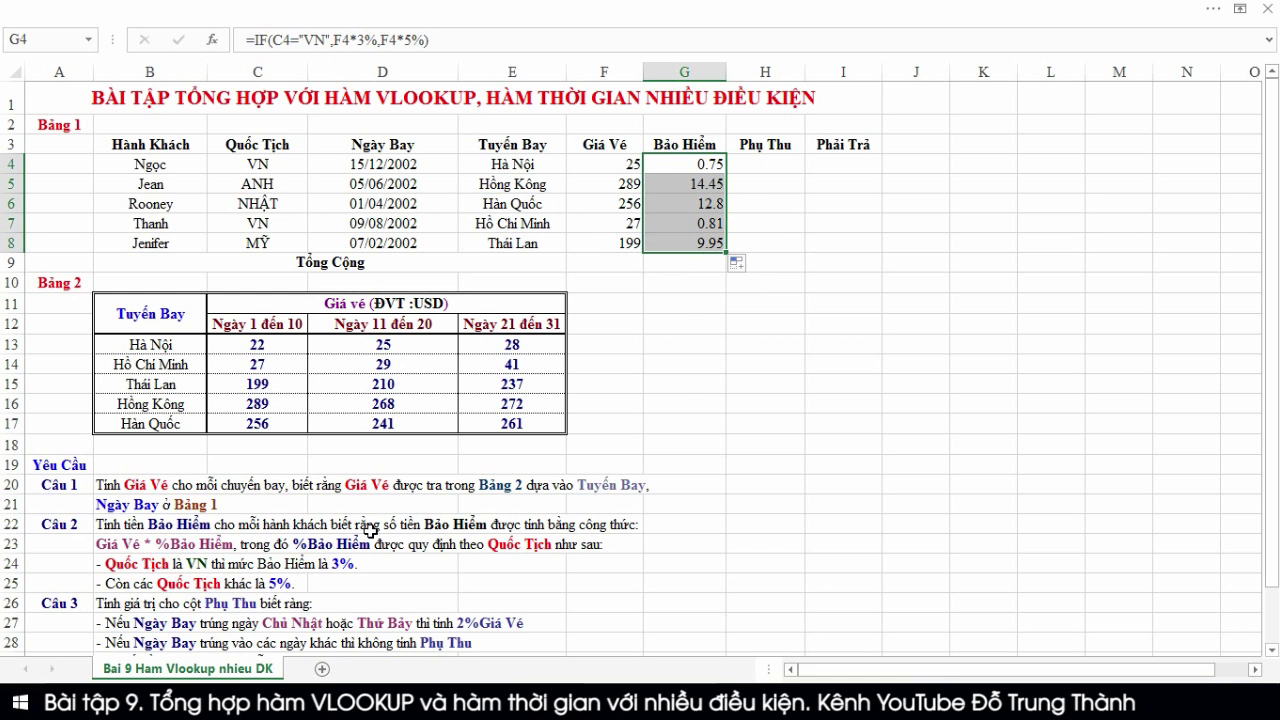
pyautogui.click(679, 400)
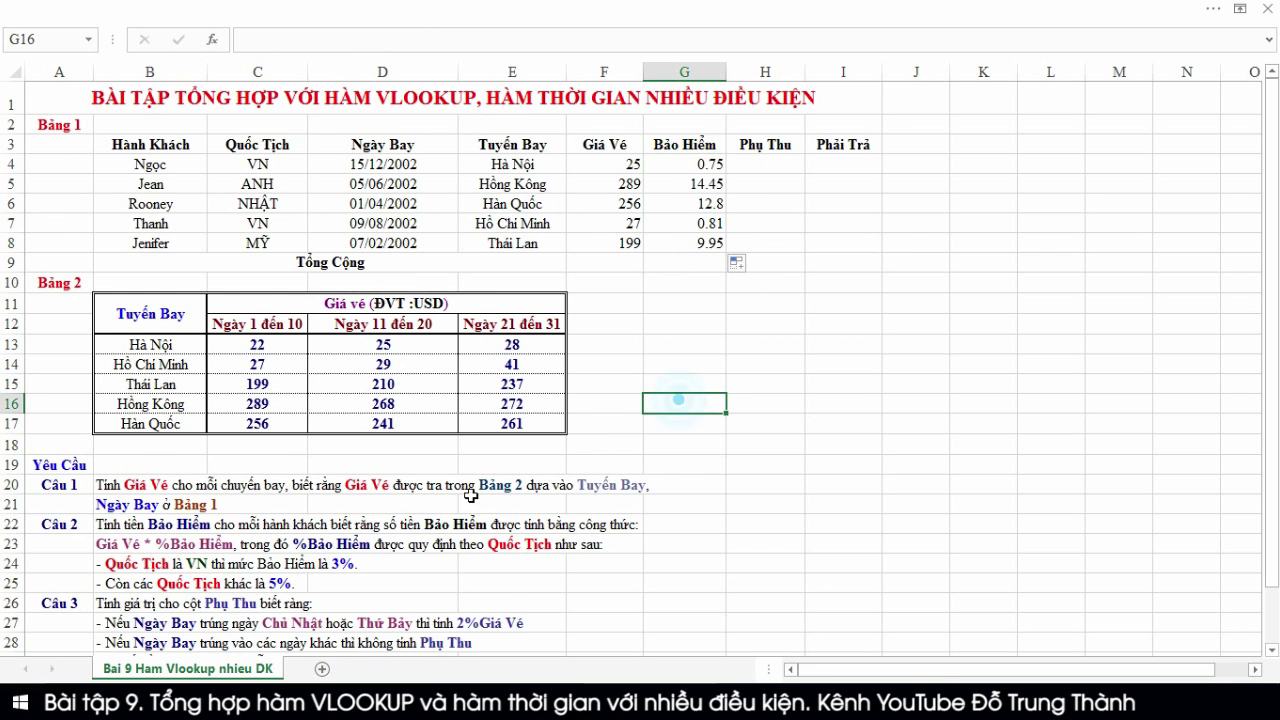
pyautogui.scroll(-1, 318, 545)
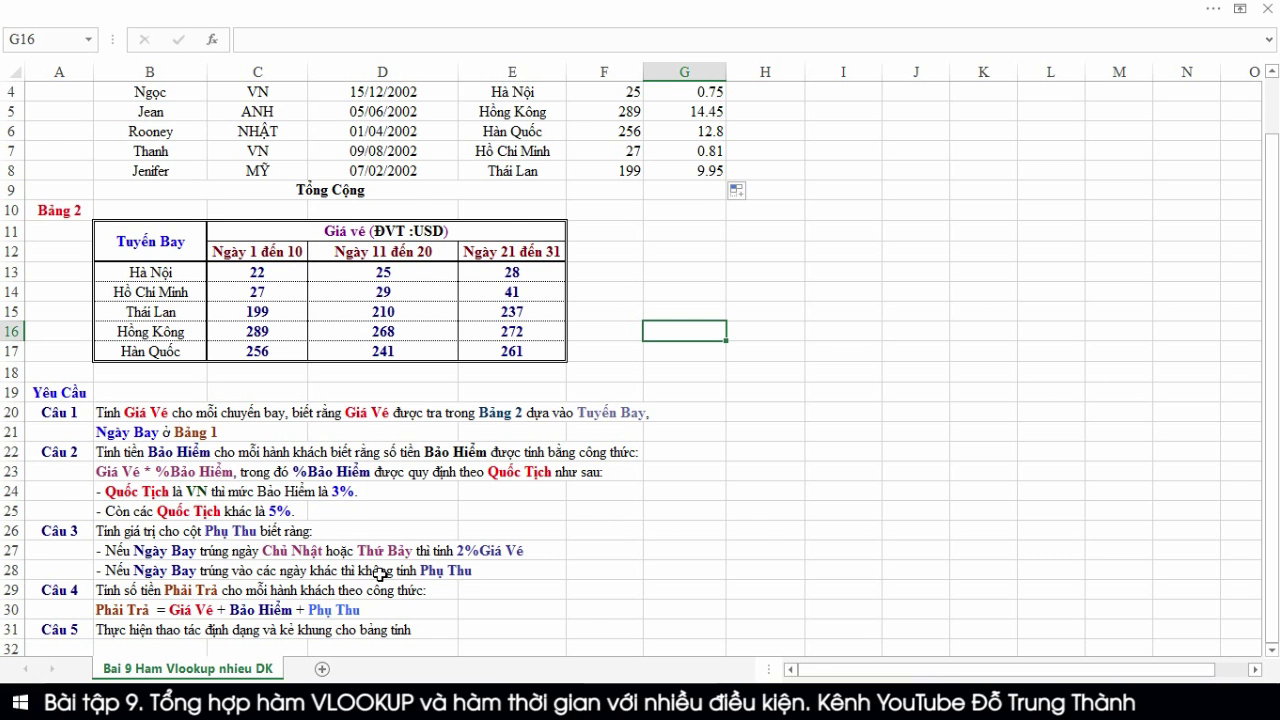
pyautogui.scroll(1, 768, 515)
pyautogui.click(756, 160)
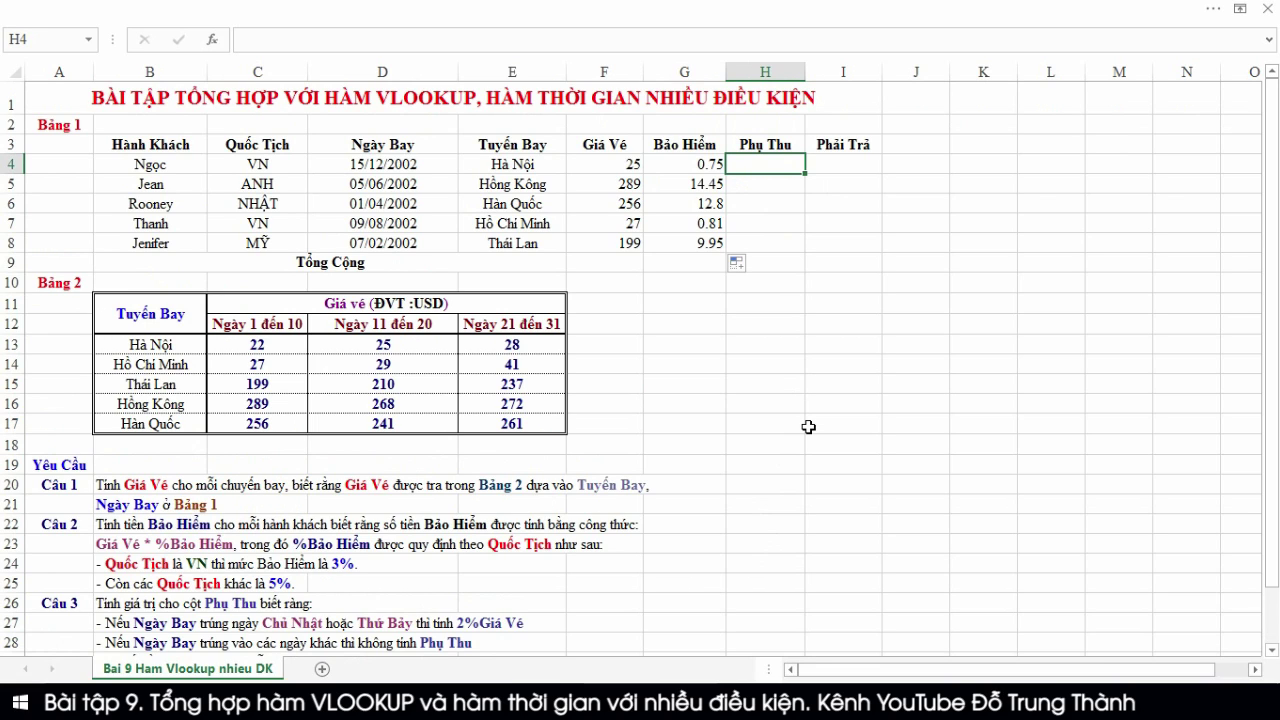
pyautogui.write('=')
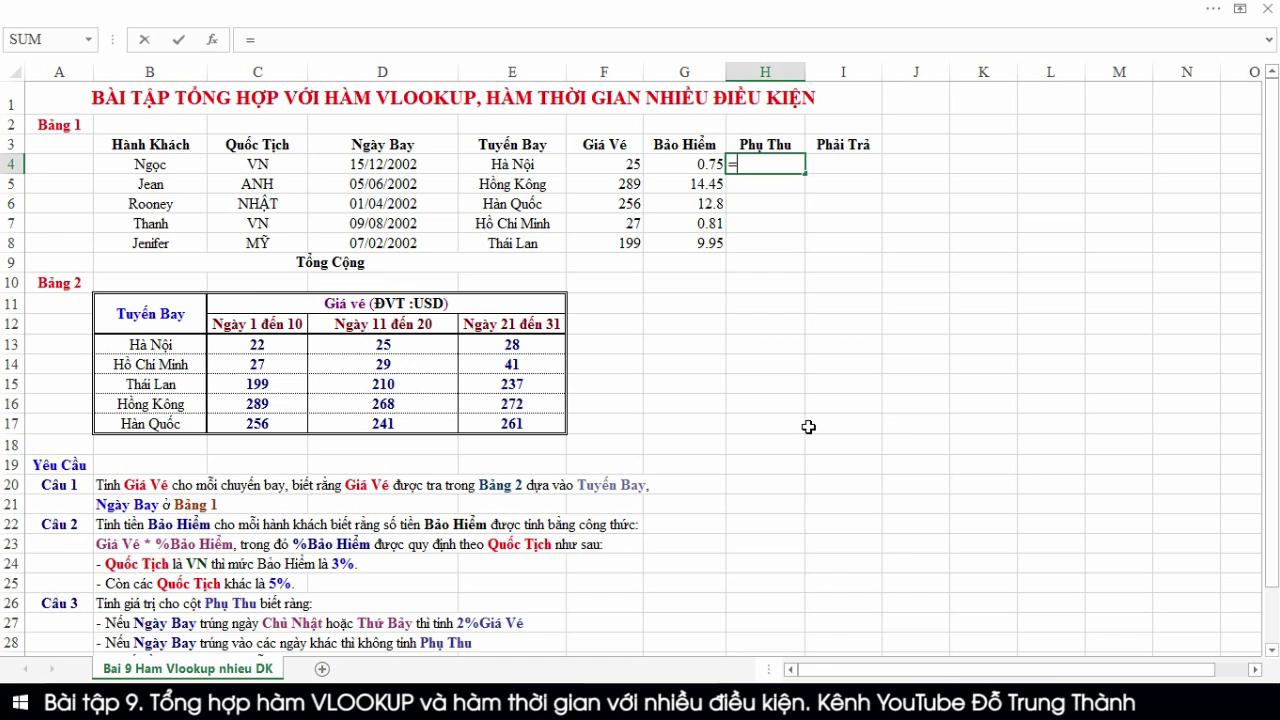
# Begin H4's Phụ Thu formula as =if(WEEKDAY(D4)=1 to test for a Sunday flight
pyautogui.scroll(-1, 806, 440)
pyautogui.scroll(1, 805, 460)
pyautogui.write('if')
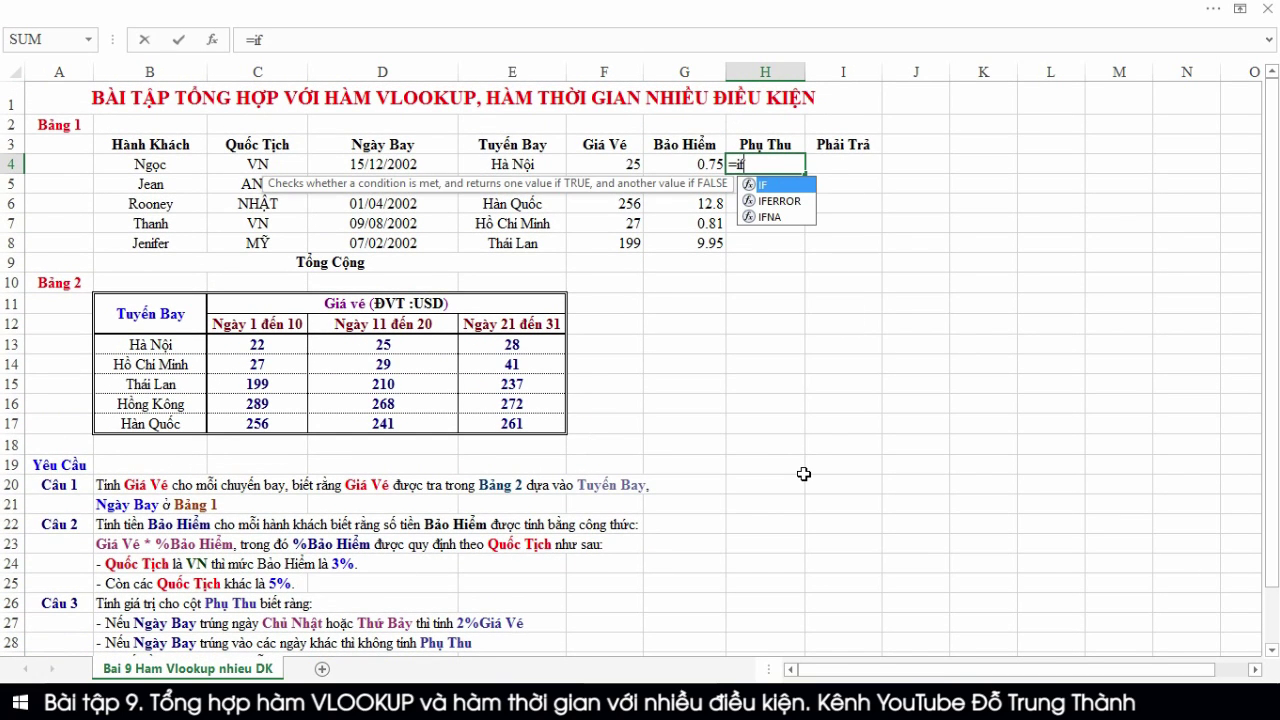
pyautogui.write('(')
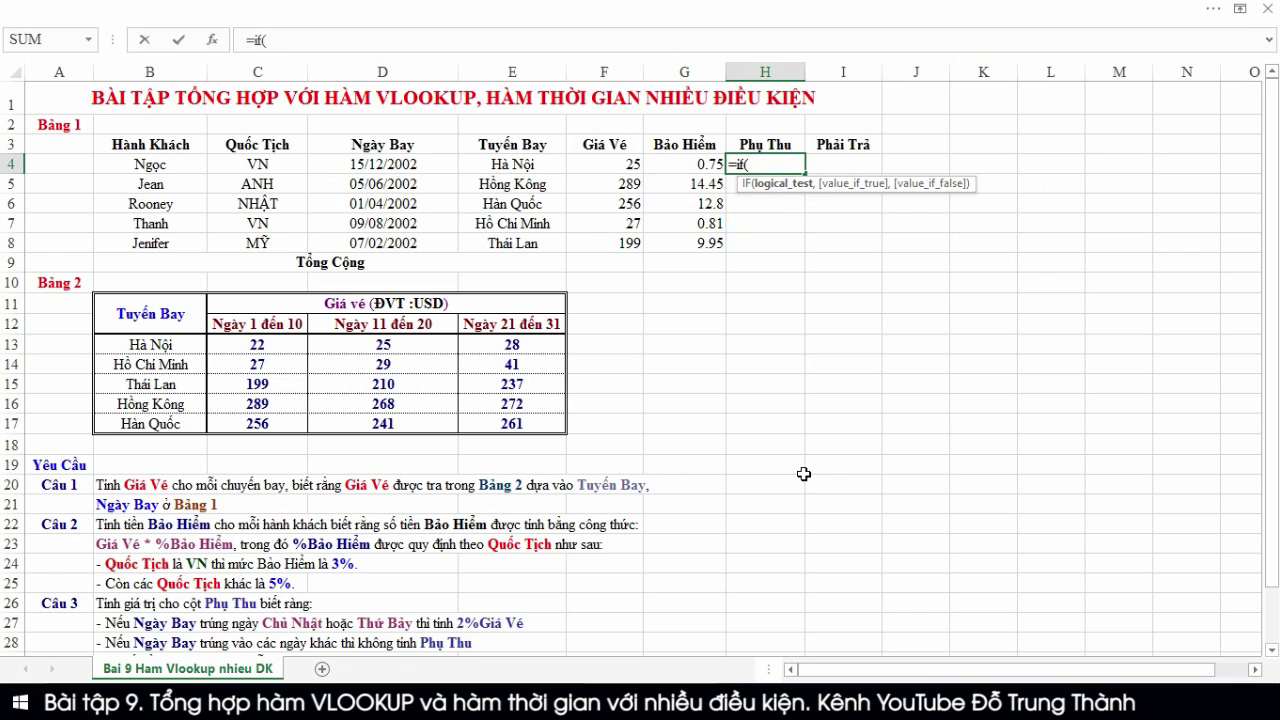
pyautogui.write('Wee')
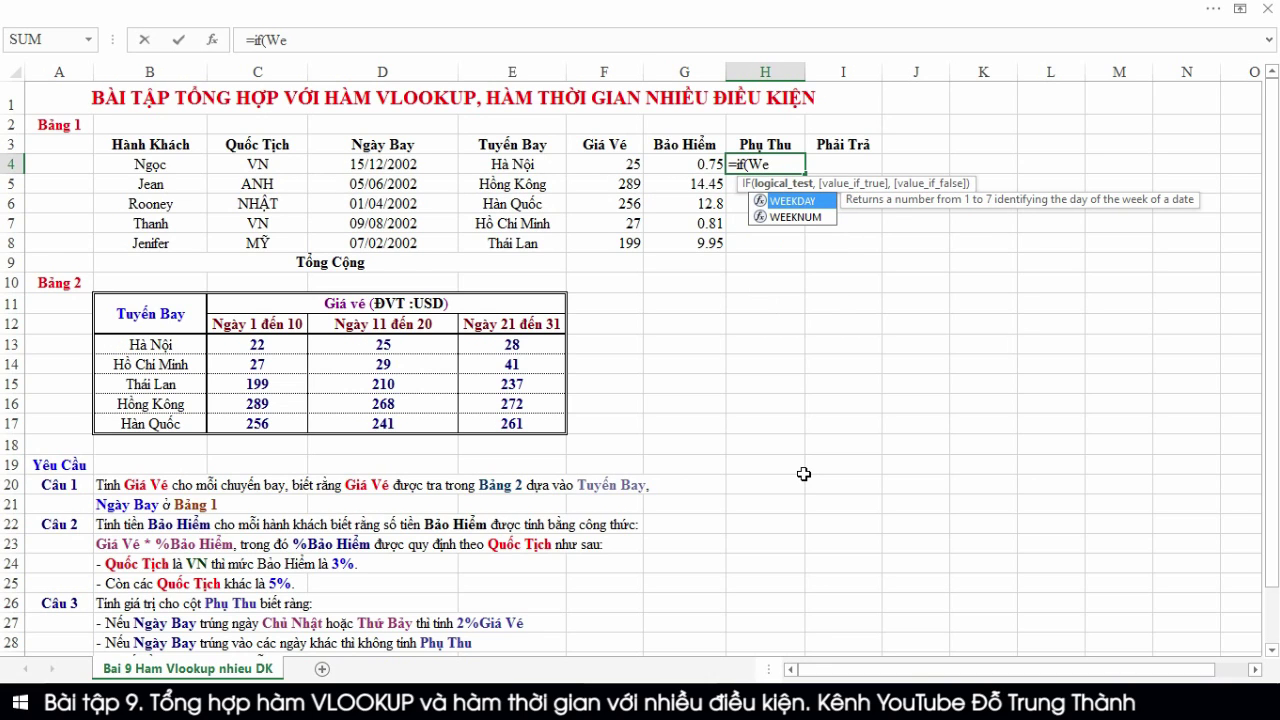
pyautogui.press('Tab')
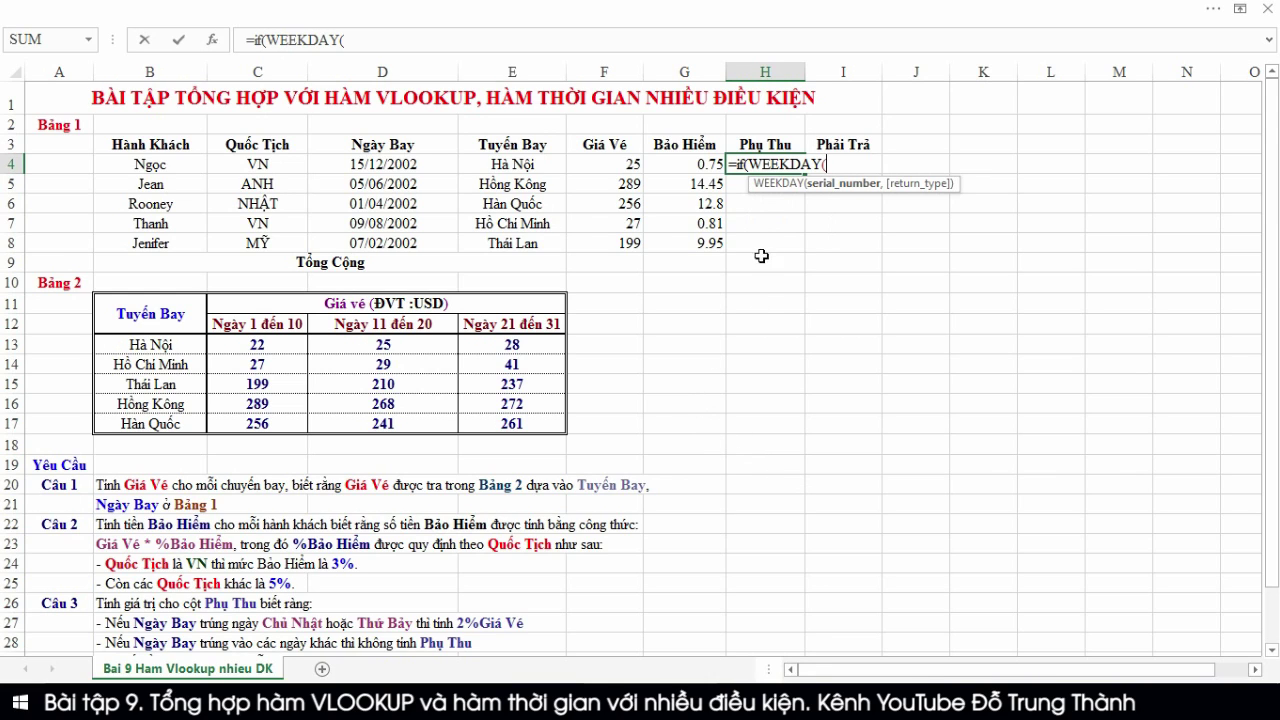
pyautogui.click(412, 167)
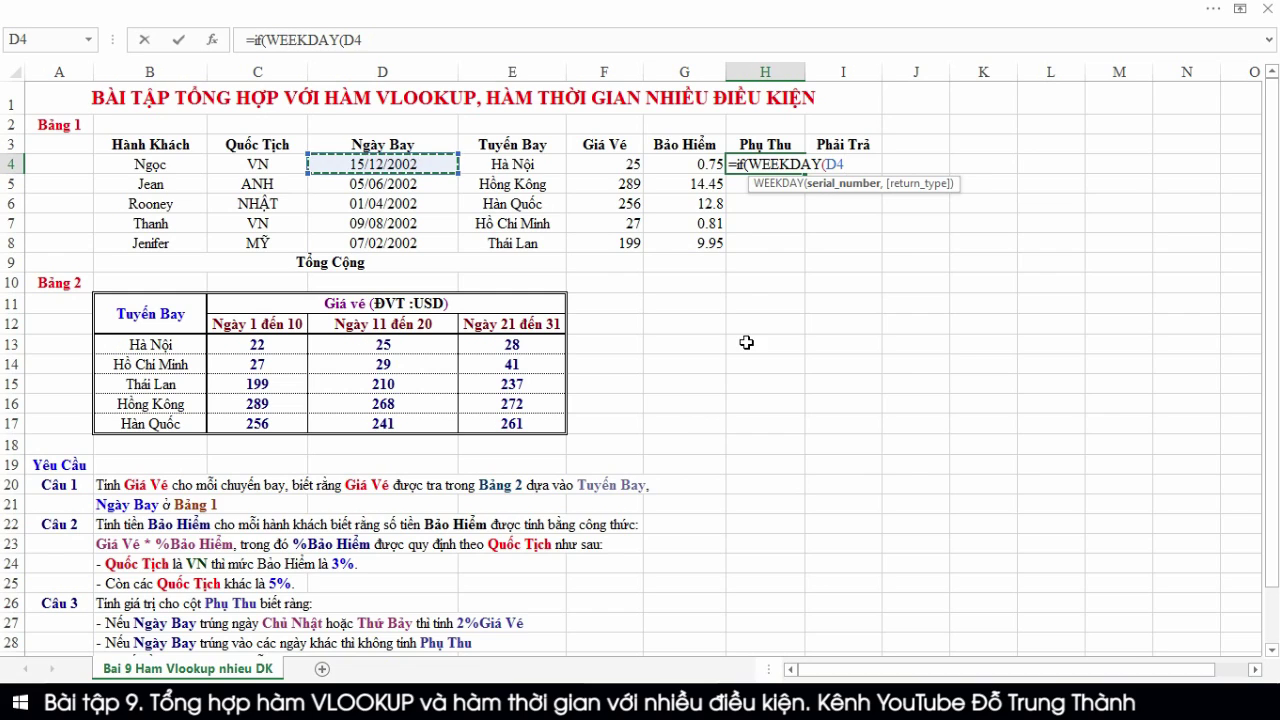
pyautogui.write(')')
pyautogui.write('=')
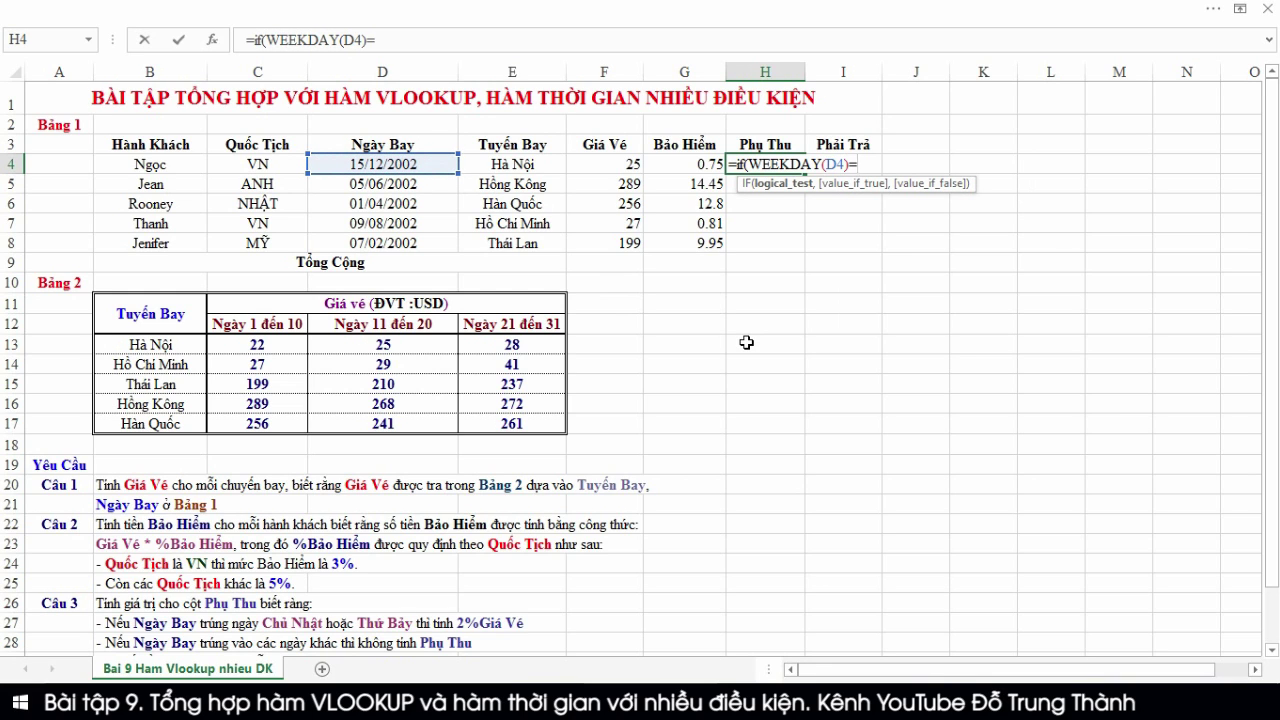
pyautogui.write('1')
pyautogui.press('Left')
pyautogui.press('Left')
pyautogui.press('Left')
pyautogui.scroll(-2, 709, 460)
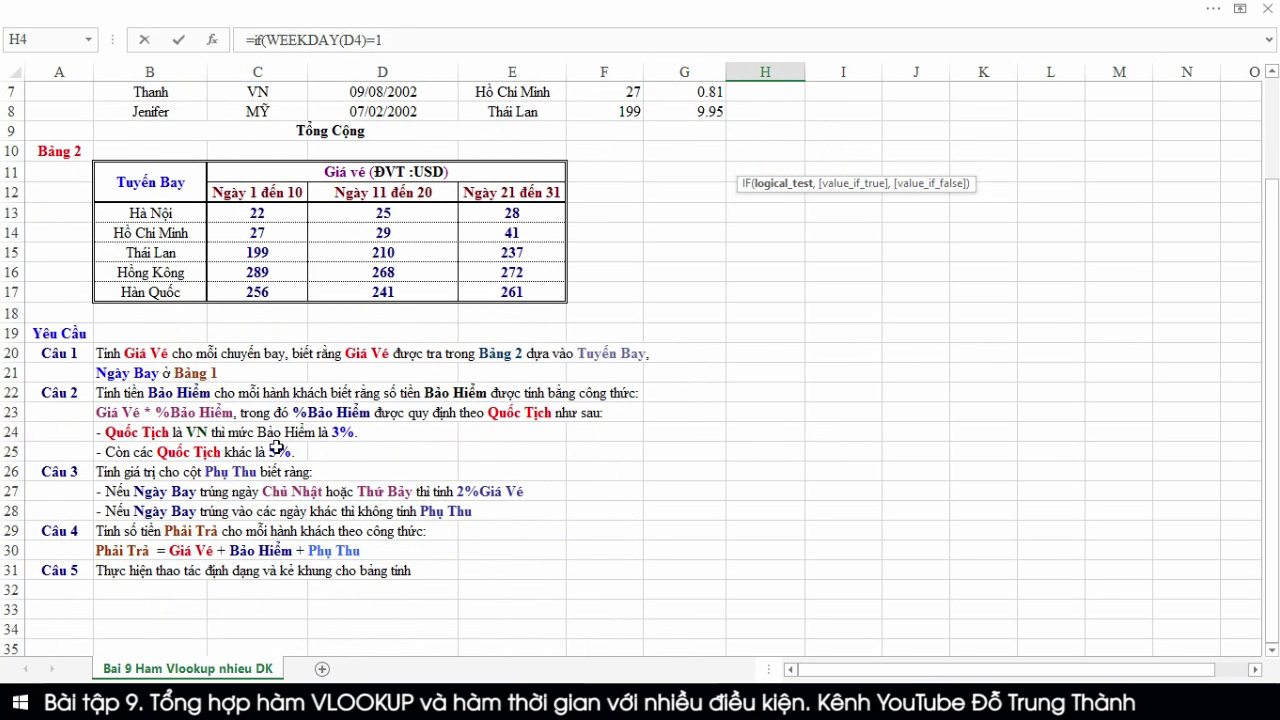
pyautogui.scroll(2, 766, 502)
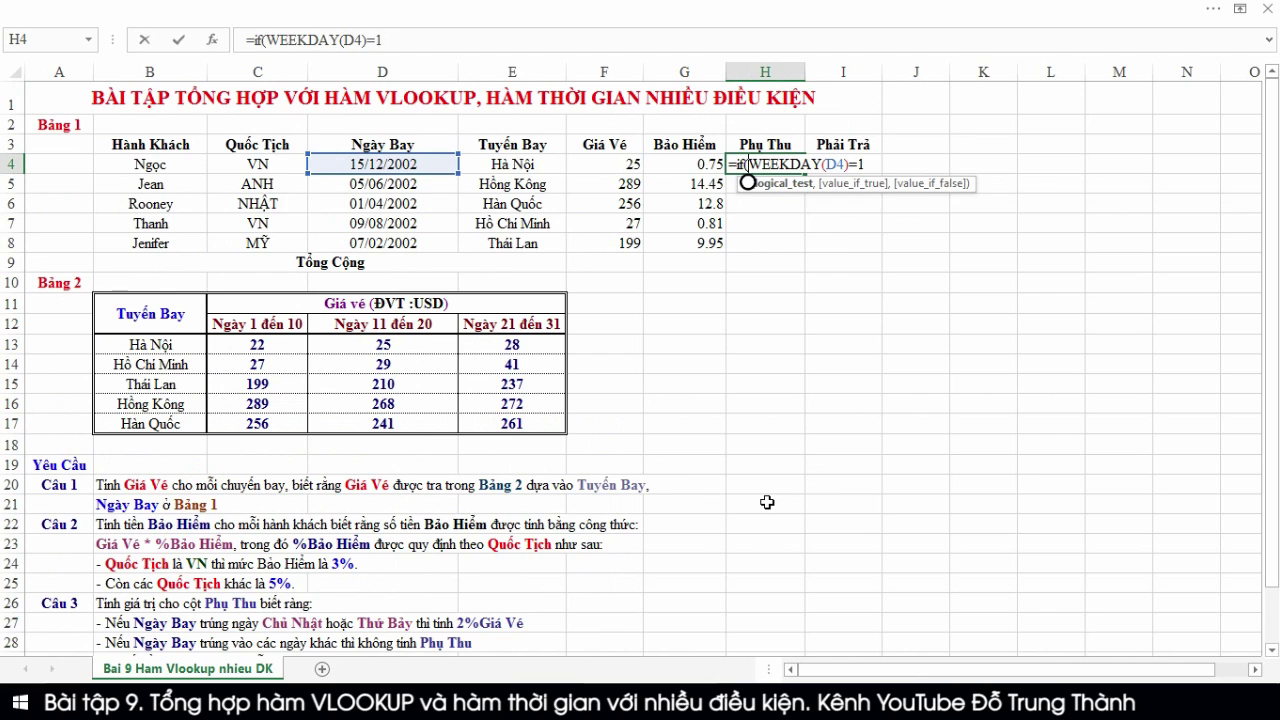
# Wrap the test in OR, adding WEEKDAY(D4)=7 so Saturday flights also qualify
pyautogui.write('ORR')
pyautogui.press('BackSpace')
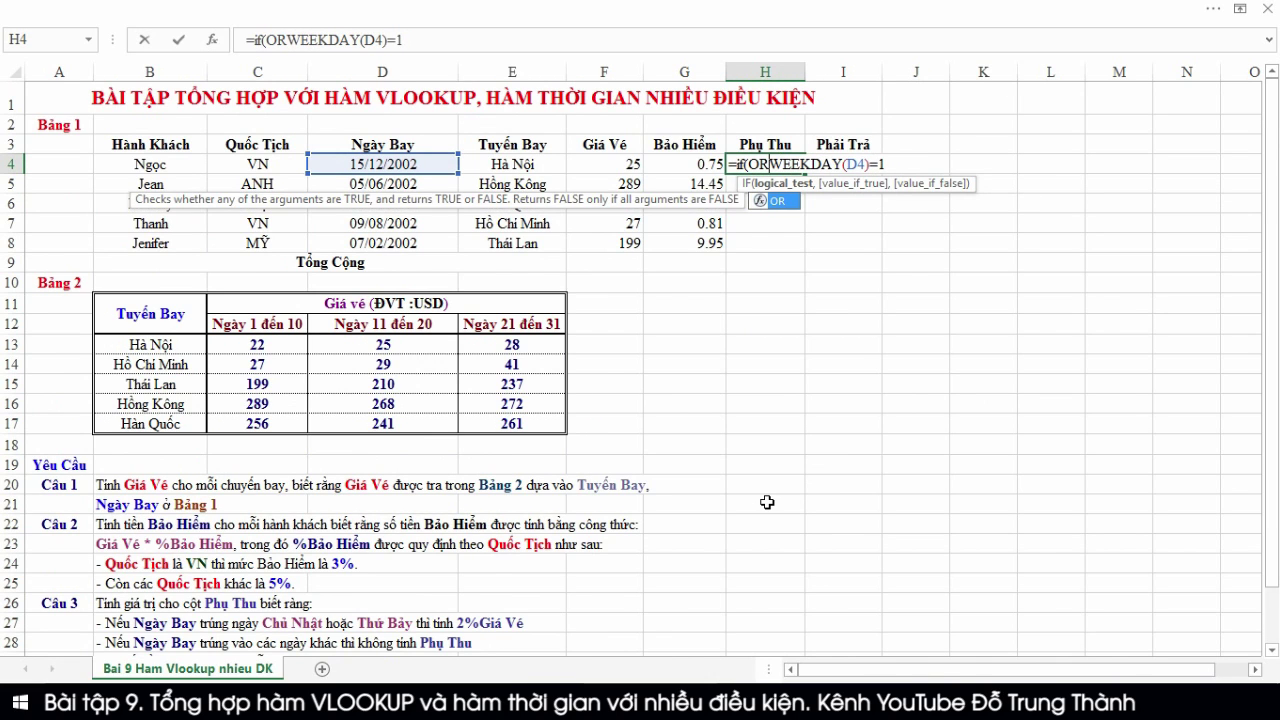
pyautogui.write('(')
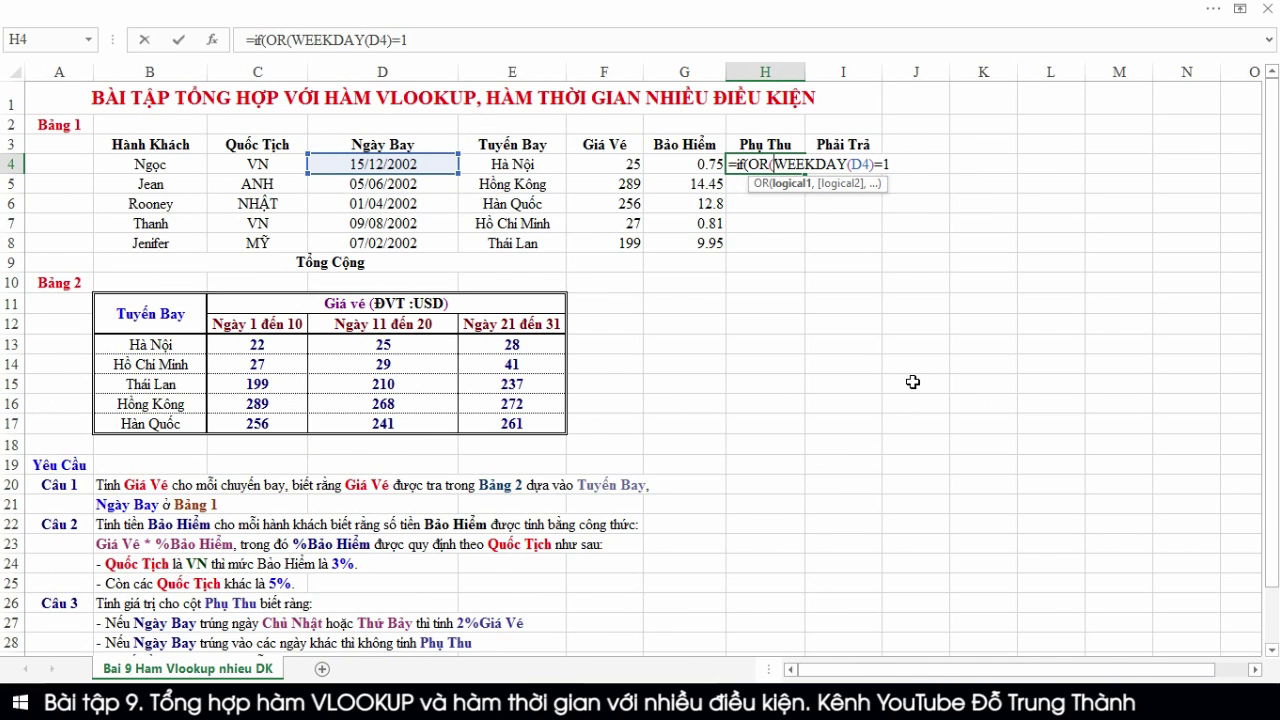
pyautogui.click(912, 162)
pyautogui.write(',W')
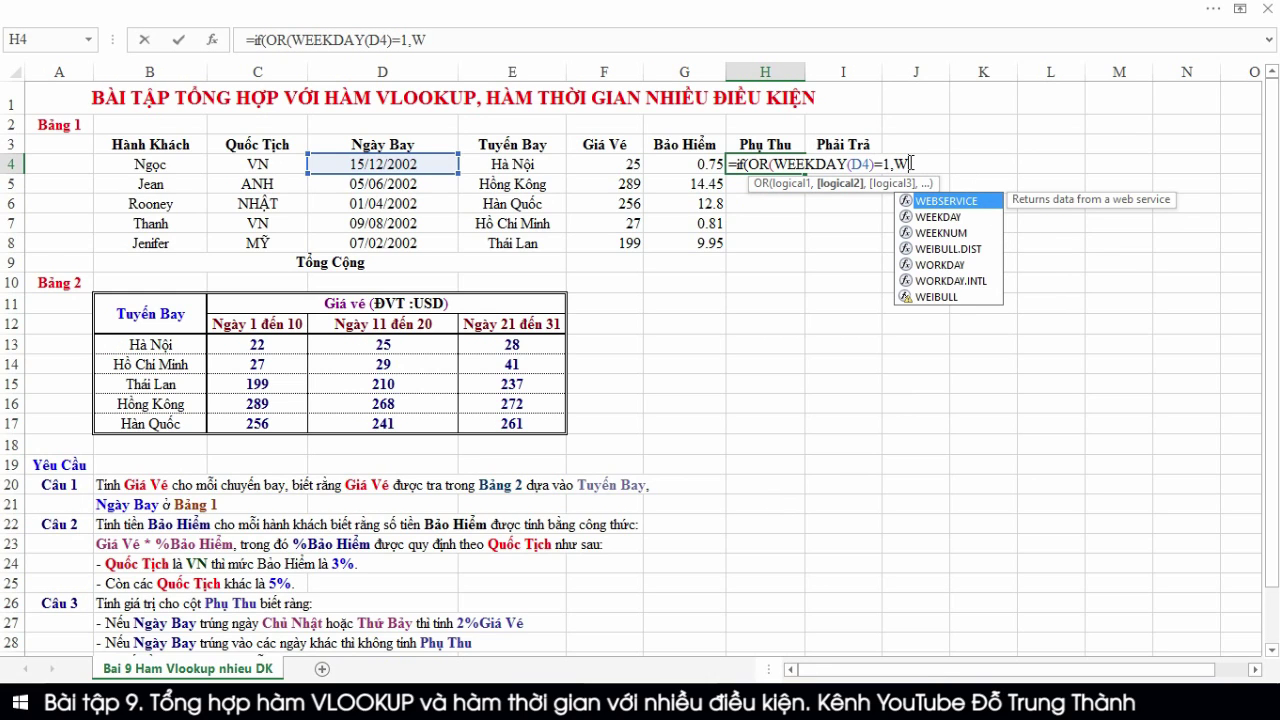
pyautogui.press('Down')
pyautogui.press('Tab')
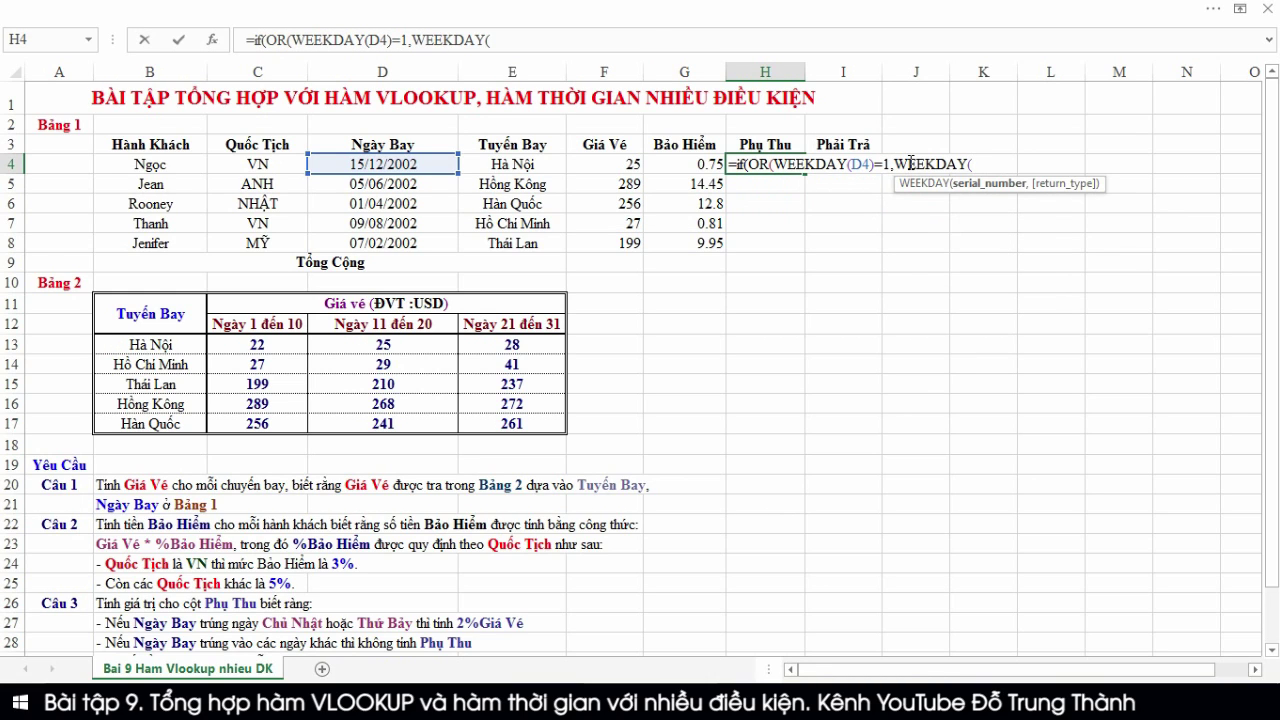
pyautogui.write('D4)=')
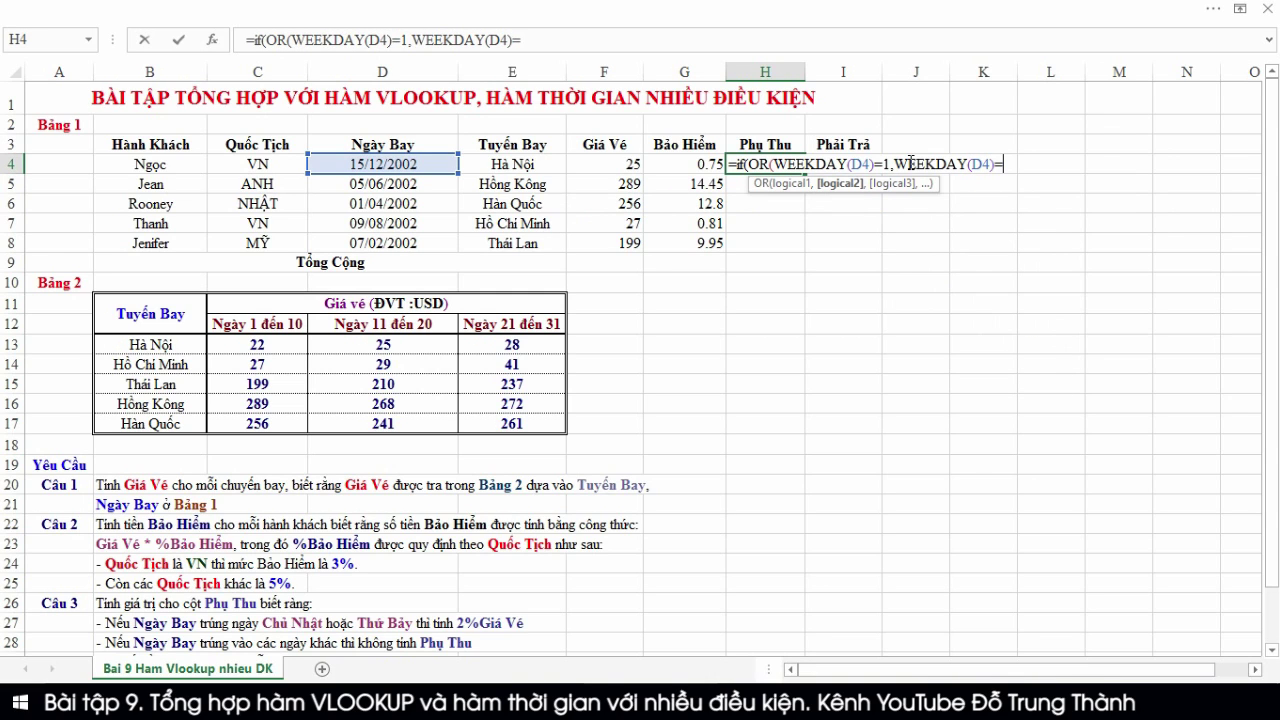
pyautogui.write('7')
pyautogui.write(')')
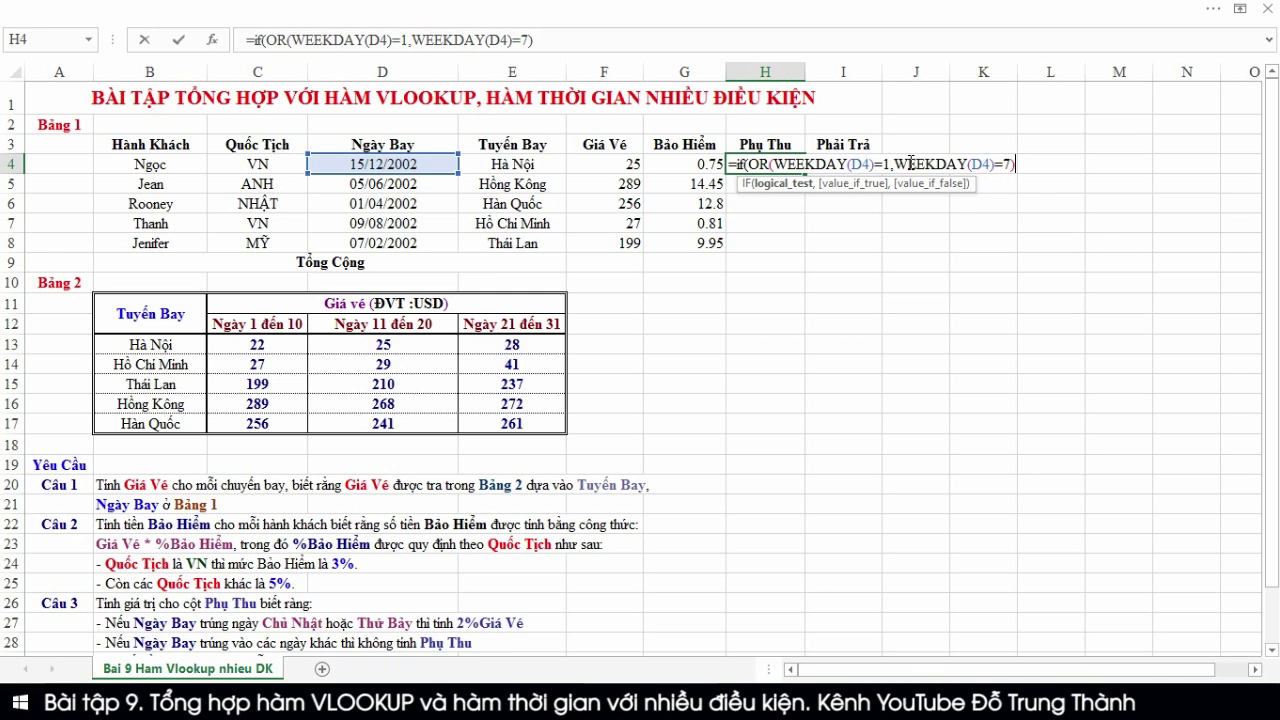
pyautogui.write(',')
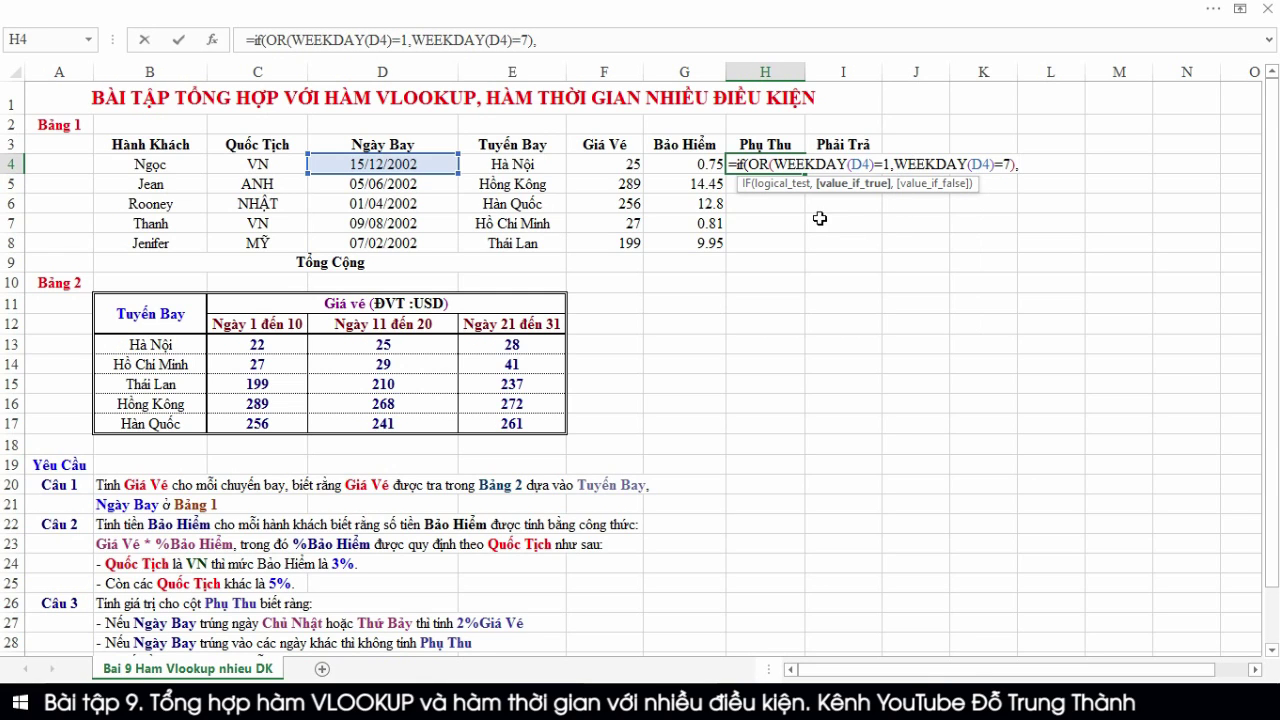
# Finish H4 with F4*2% for weekends and 0 otherwise, giving a 0.5 surcharge
pyautogui.click(625, 165)
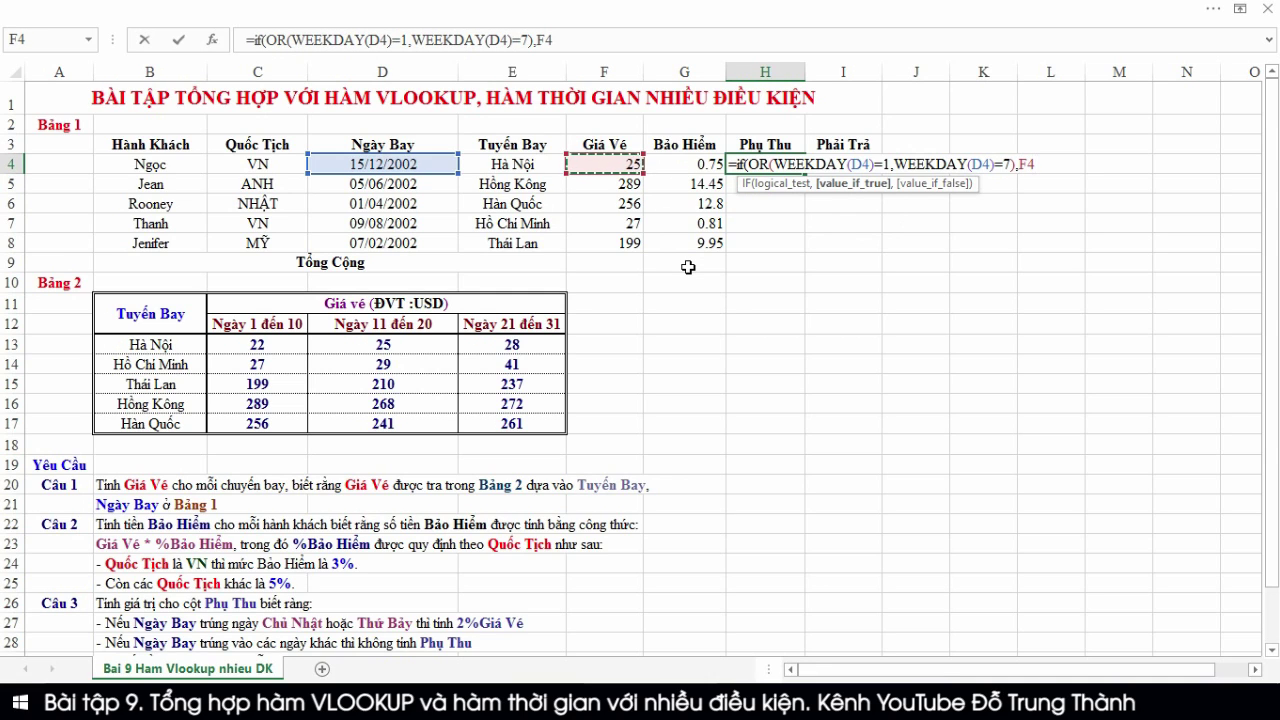
pyautogui.write('*')
pyautogui.click(615, 167)
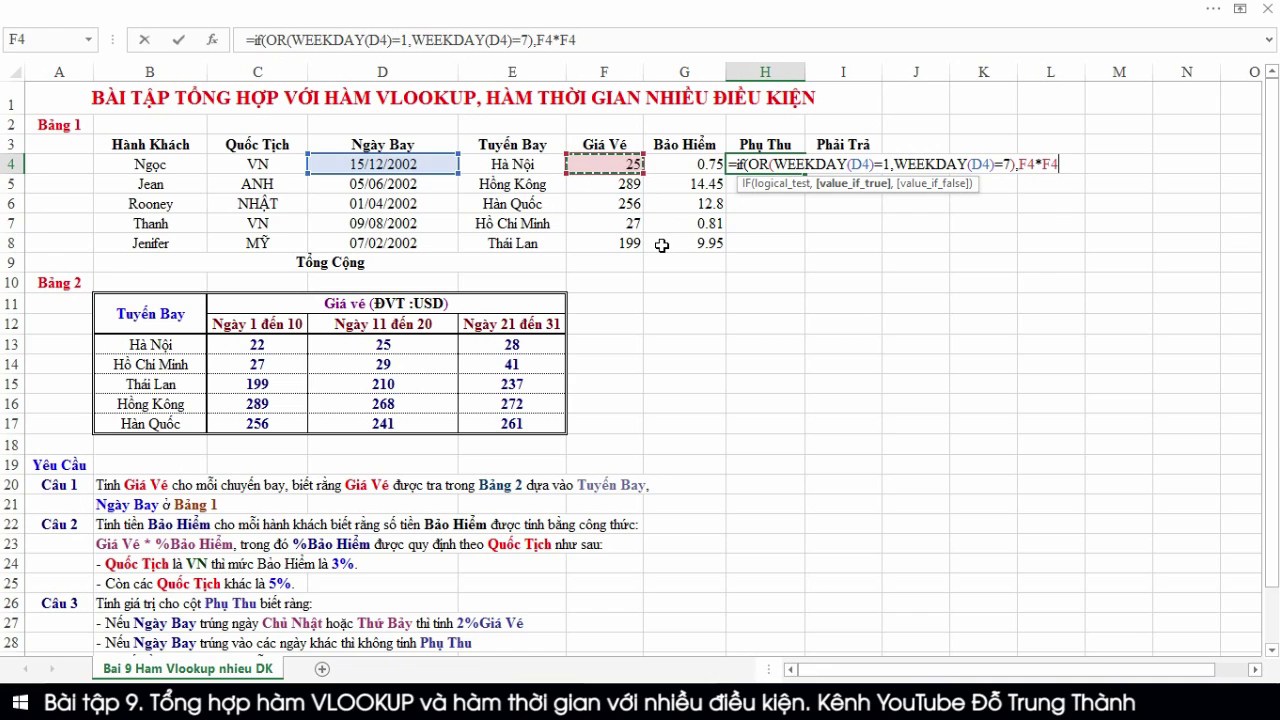
pyautogui.press('BackSpace')
pyautogui.press('BackSpace')
pyautogui.write('2%,0)')
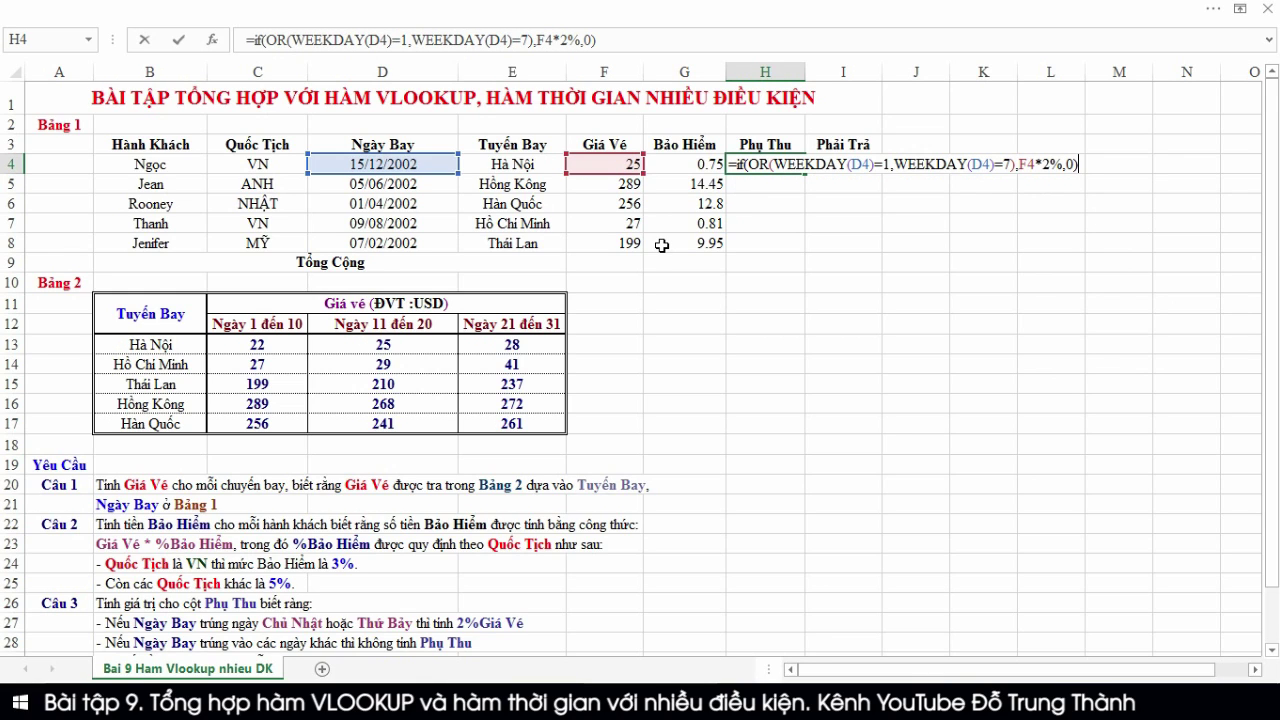
pyautogui.press('Return')
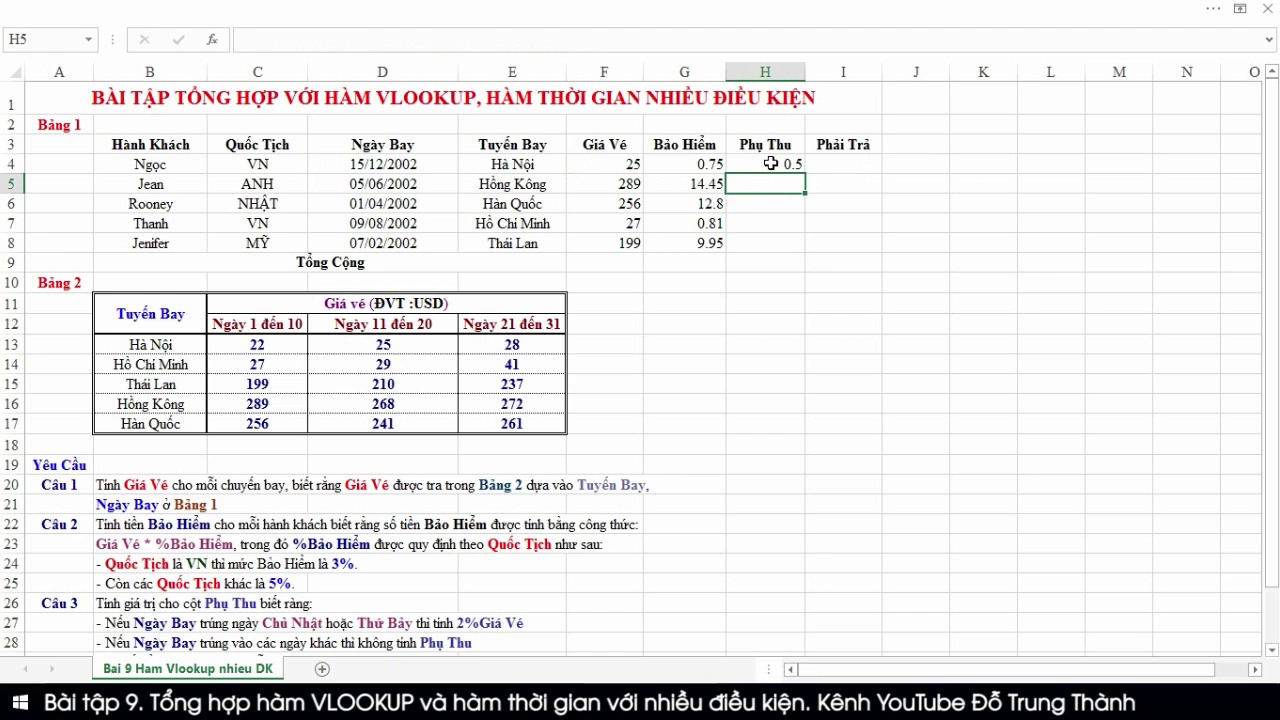
# Copy the Phụ Thu formula down to H8 (0.5, 0, 0, 0, 0) and start =we in L4
pyautogui.click(766, 164)
pyautogui.moveTo(806, 177); pyautogui.dragTo(802, 248)
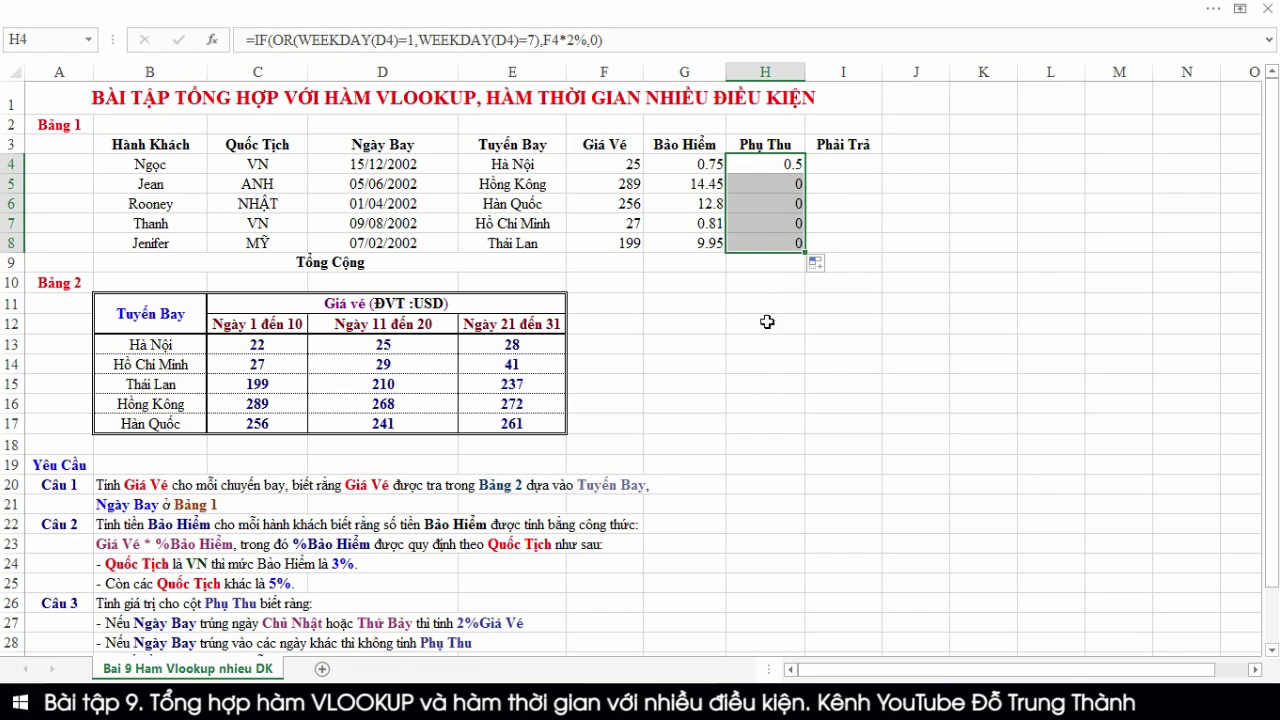
pyautogui.click(766, 164)
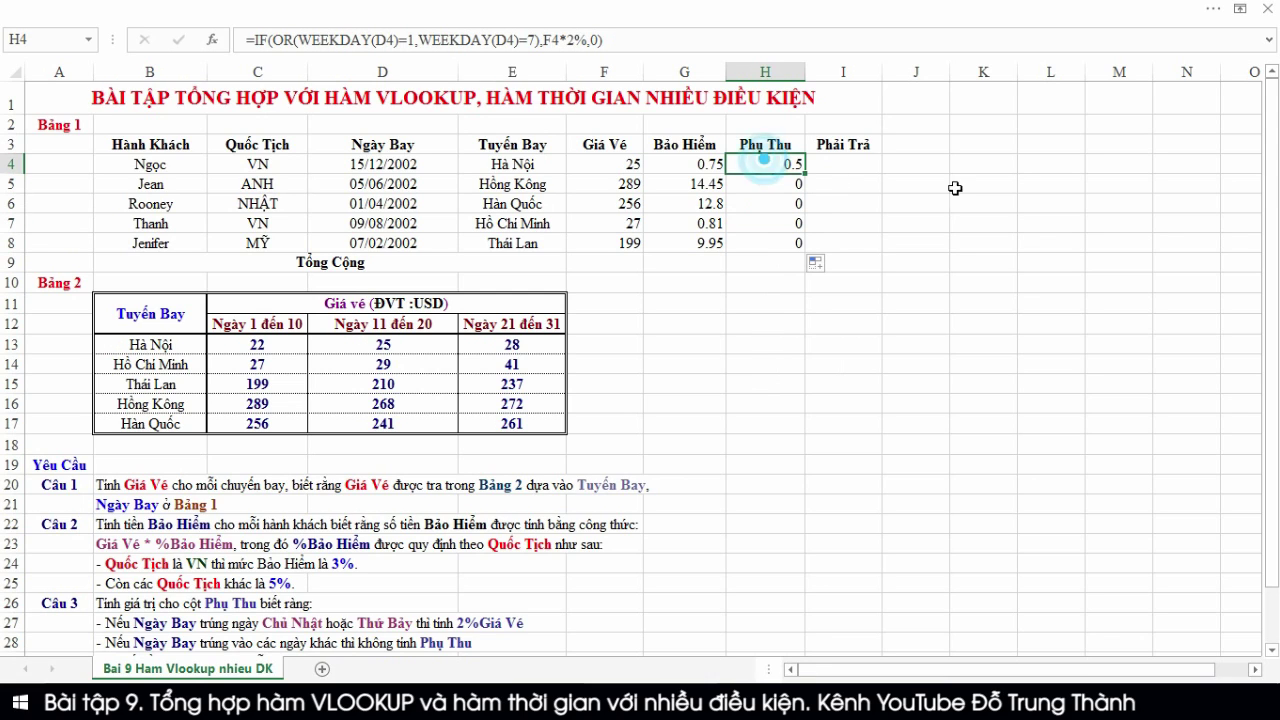
pyautogui.click(1036, 172)
pyautogui.write('=we')
# Enter =WEEKDAY(D4) in L4 and fill it down to L8 to check weekday numbers
pyautogui.press('Down')
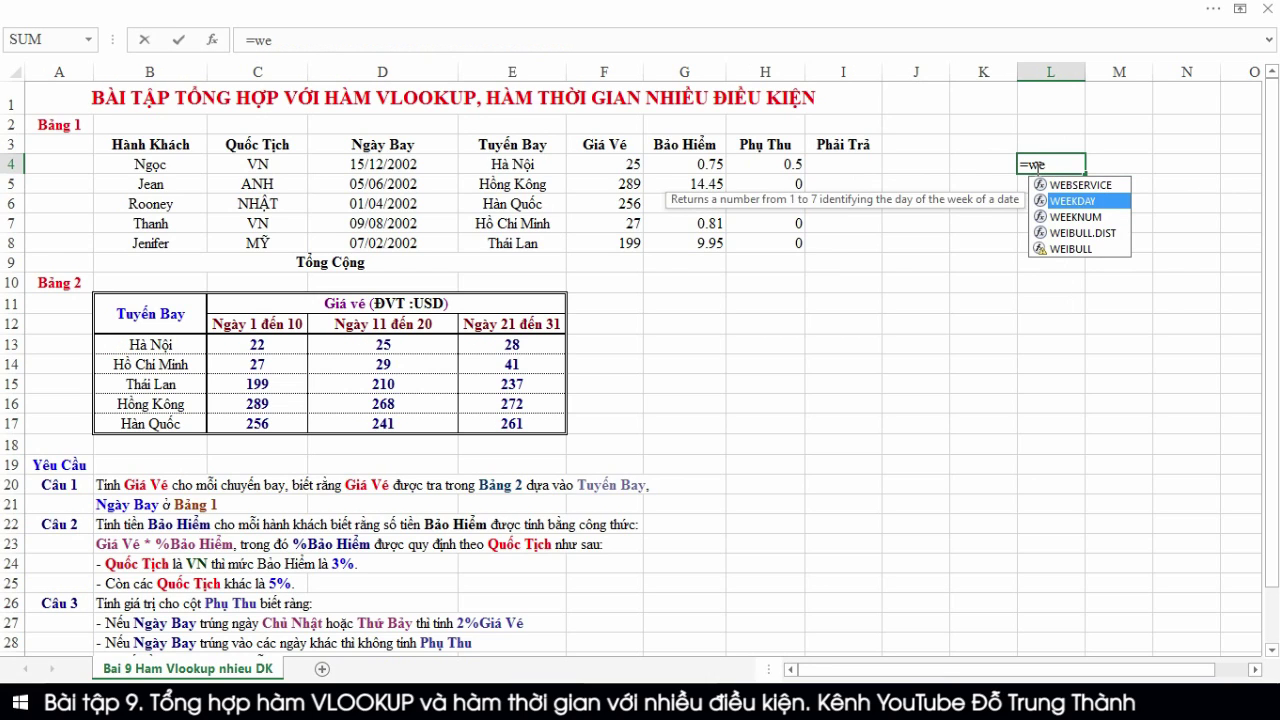
pyautogui.press('Tab')
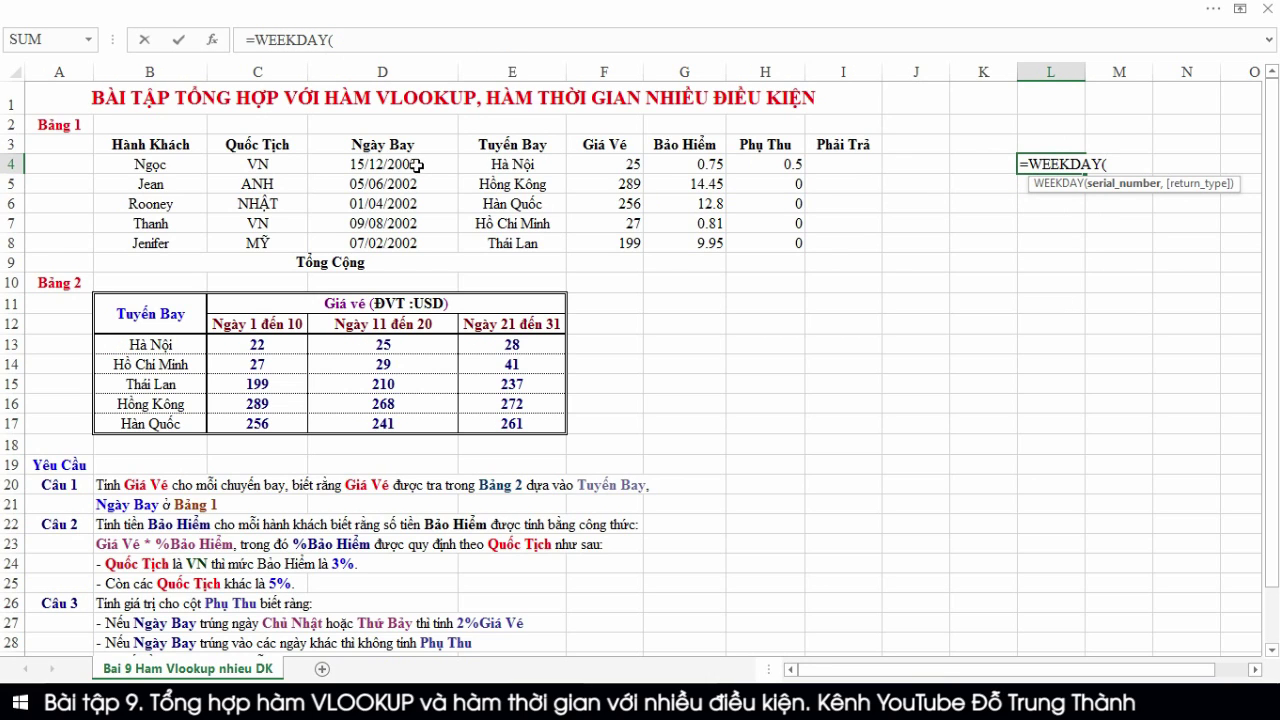
pyautogui.click(413, 166)
pyautogui.write(')')
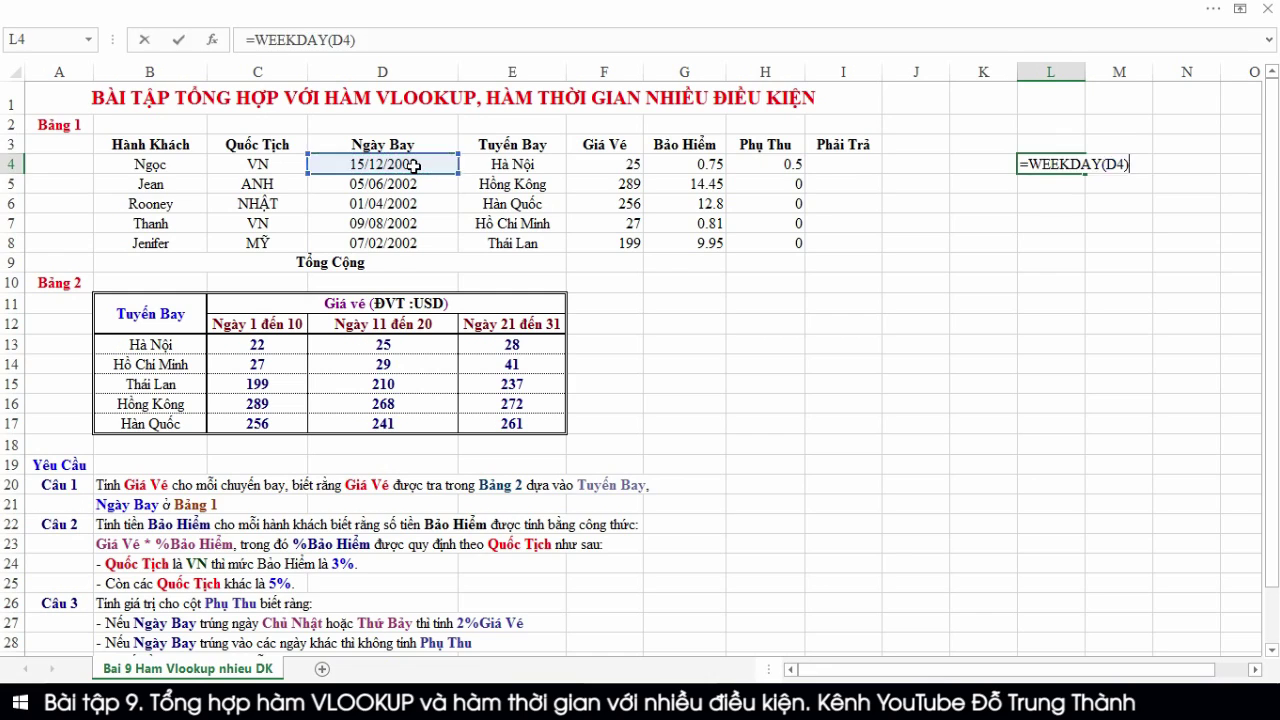
pyautogui.press('Return')
pyautogui.click(1039, 166)
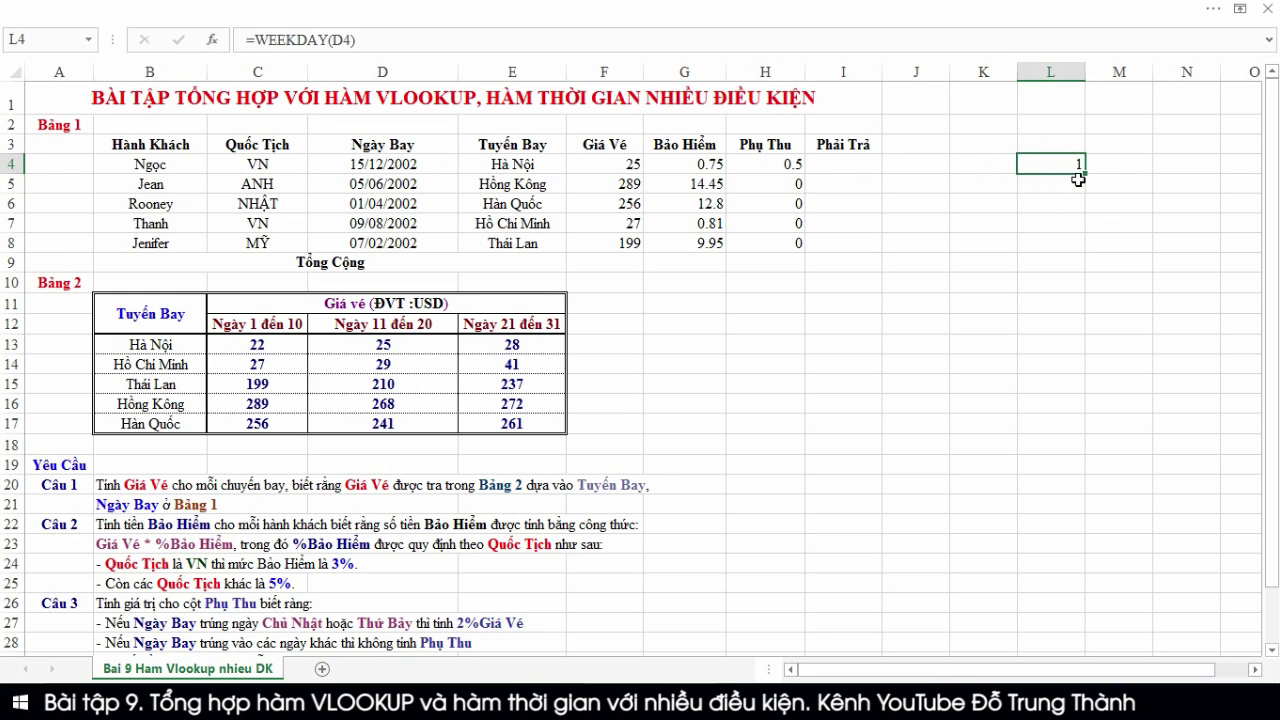
pyautogui.moveTo(1087, 176); pyautogui.dragTo(1078, 257)
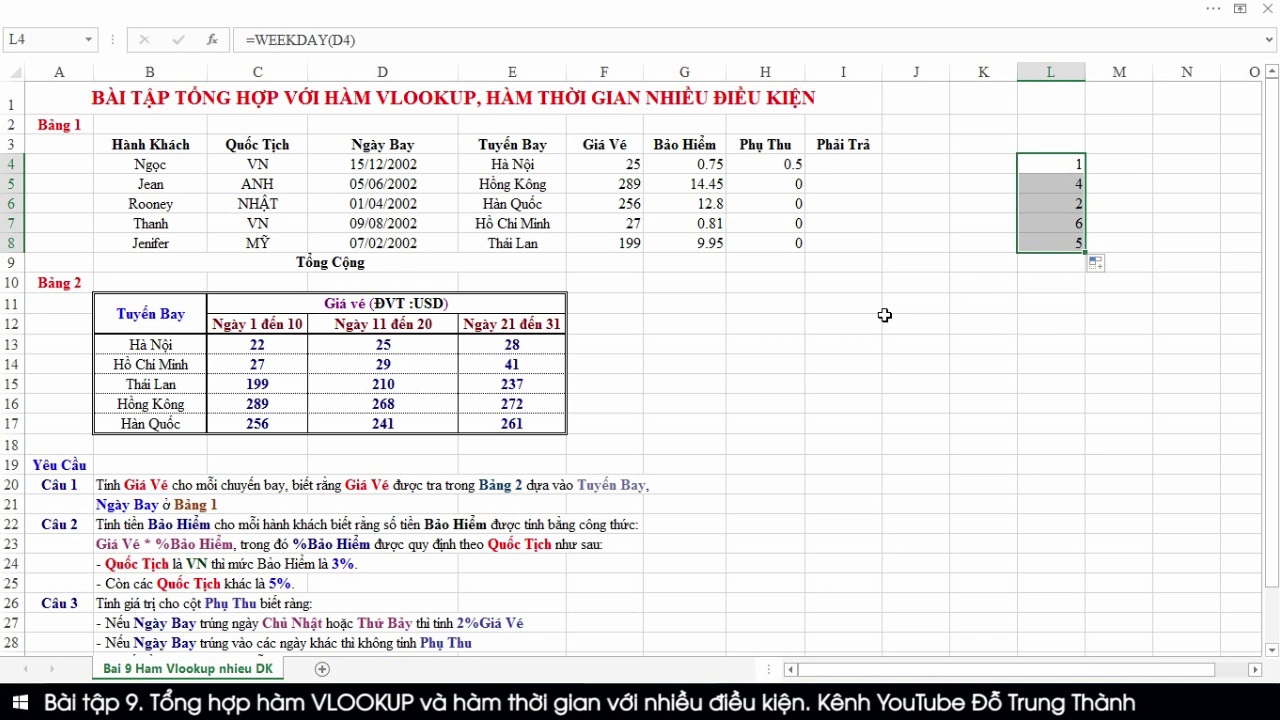
pyautogui.click(1055, 223)
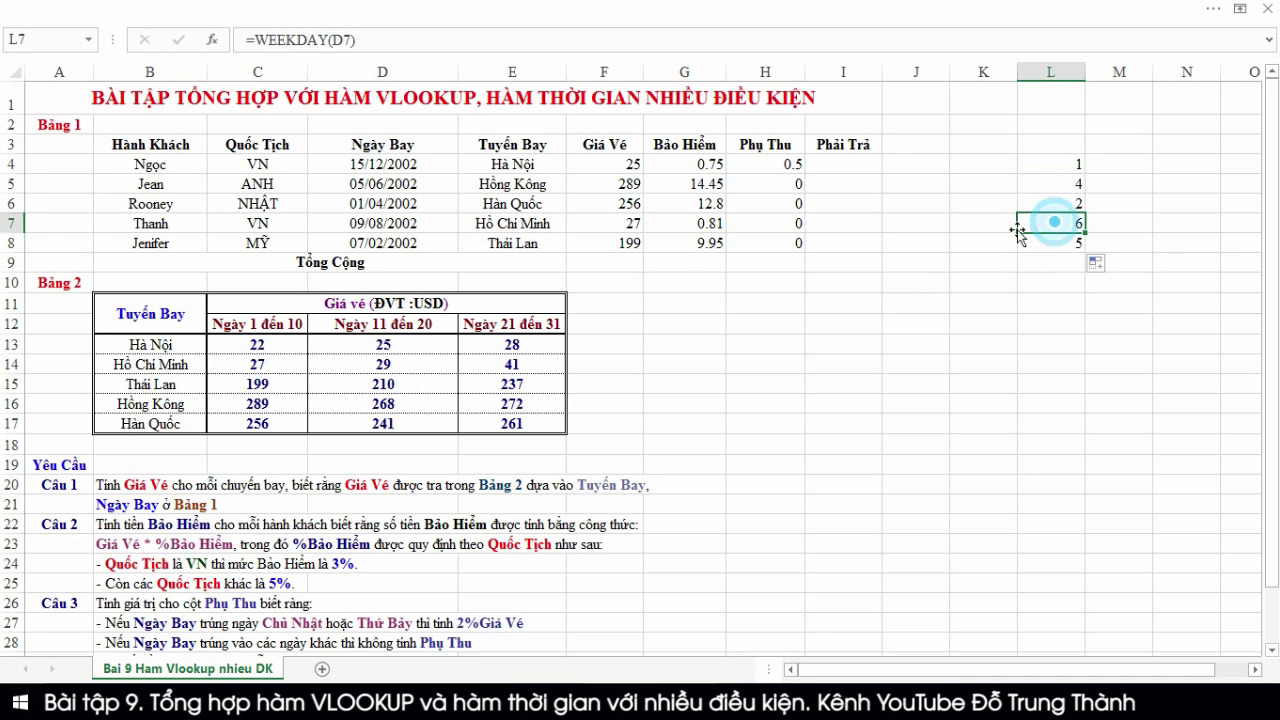
# Change the D7 flight date to 10/08/2002 so H7's surcharge becomes 0.54
pyautogui.click(364, 224)
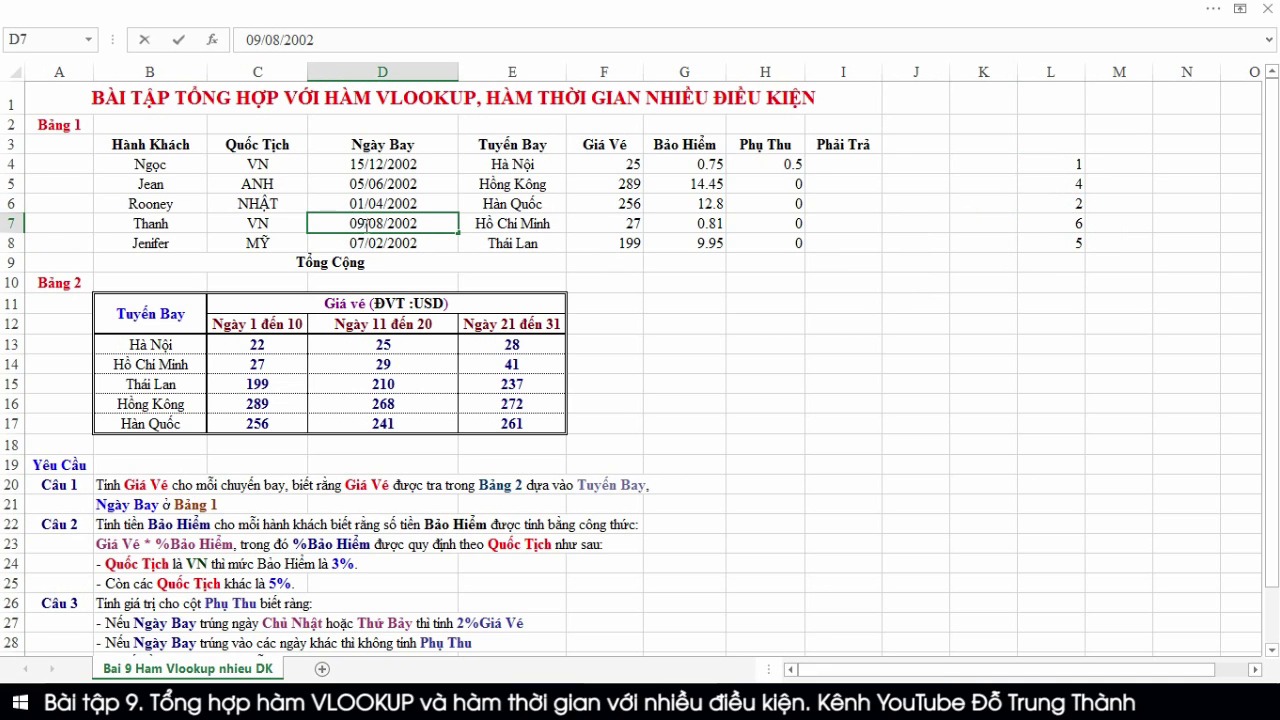
pyautogui.doubleClick(382, 232)
pyautogui.press('BackSpace')
pyautogui.press('BackSpace')
pyautogui.write('10')
pyautogui.press('Return')
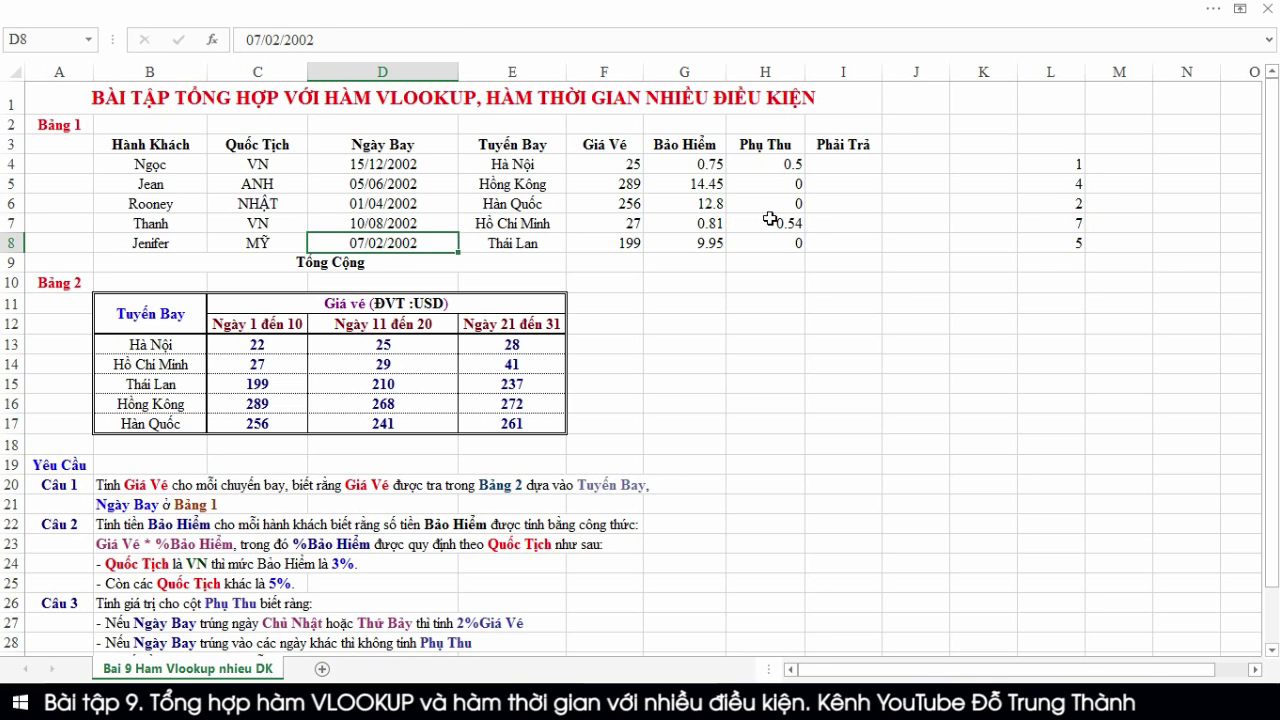
pyautogui.click(768, 219)
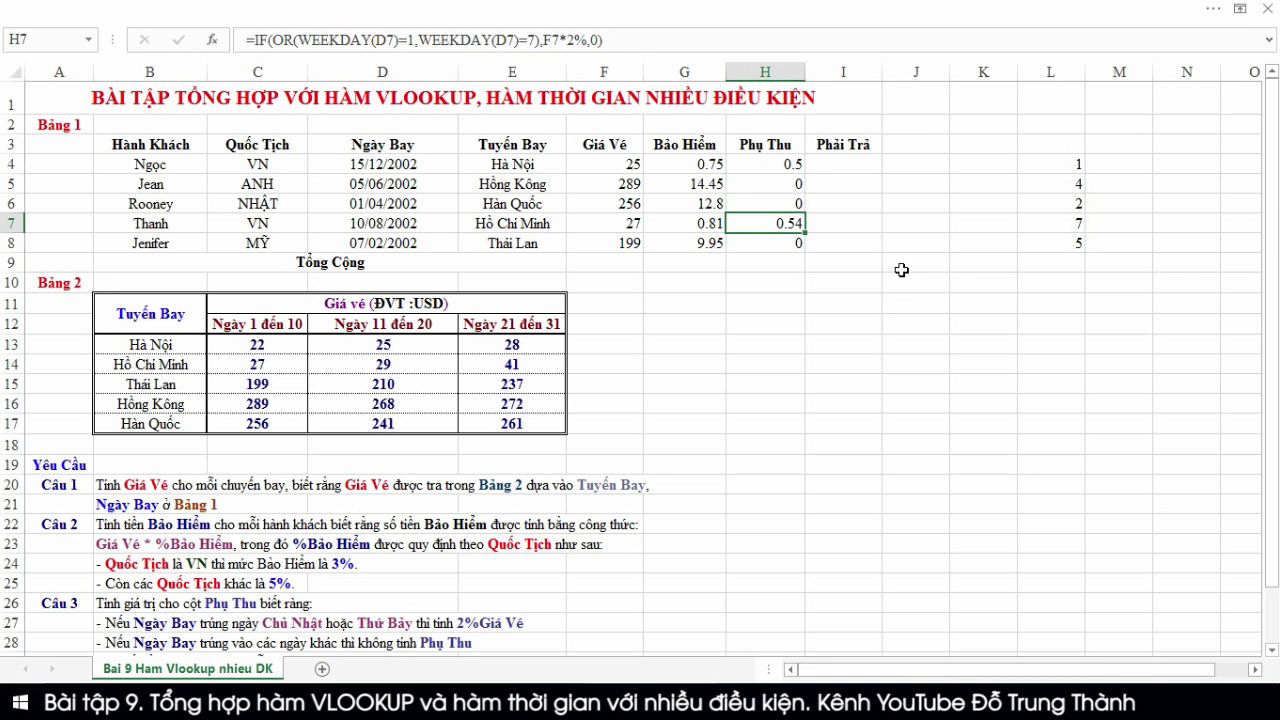
pyautogui.click(836, 162)
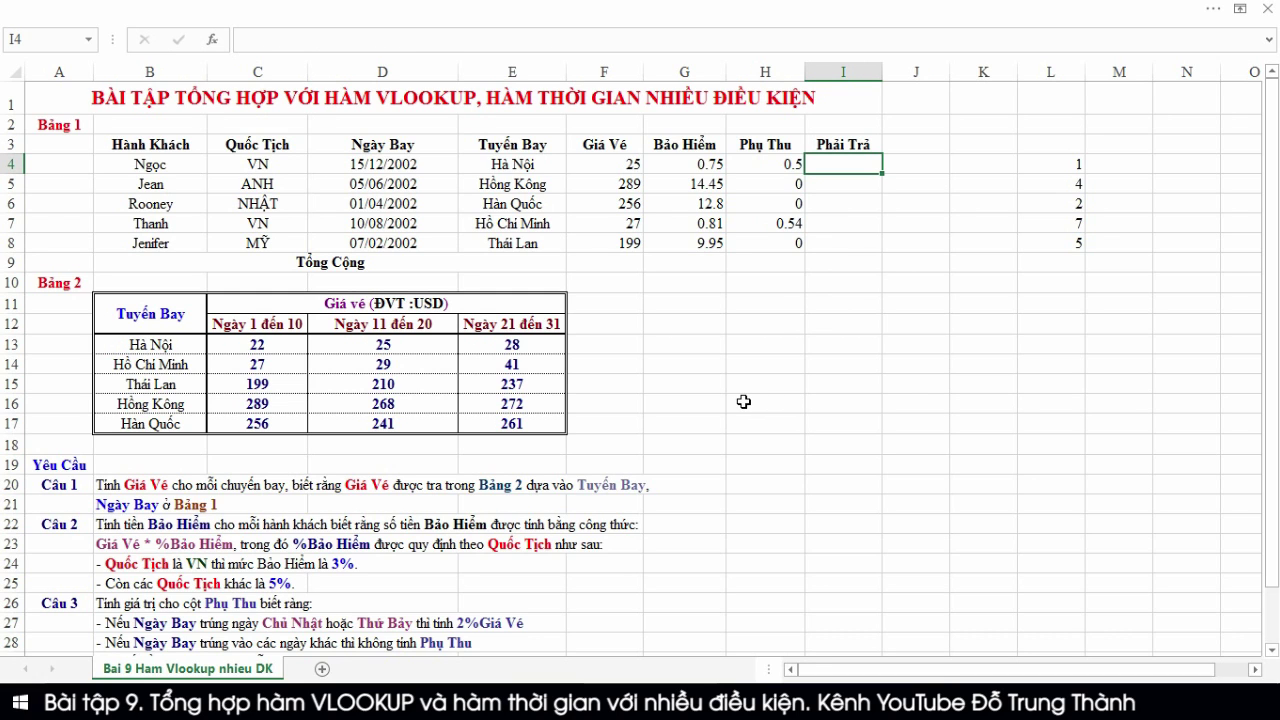
# Enter =SUM(F4:H4) in I4 to total Giá Vé, Bảo Hiểm and Phụ Thu
pyautogui.scroll(-2, 702, 412)
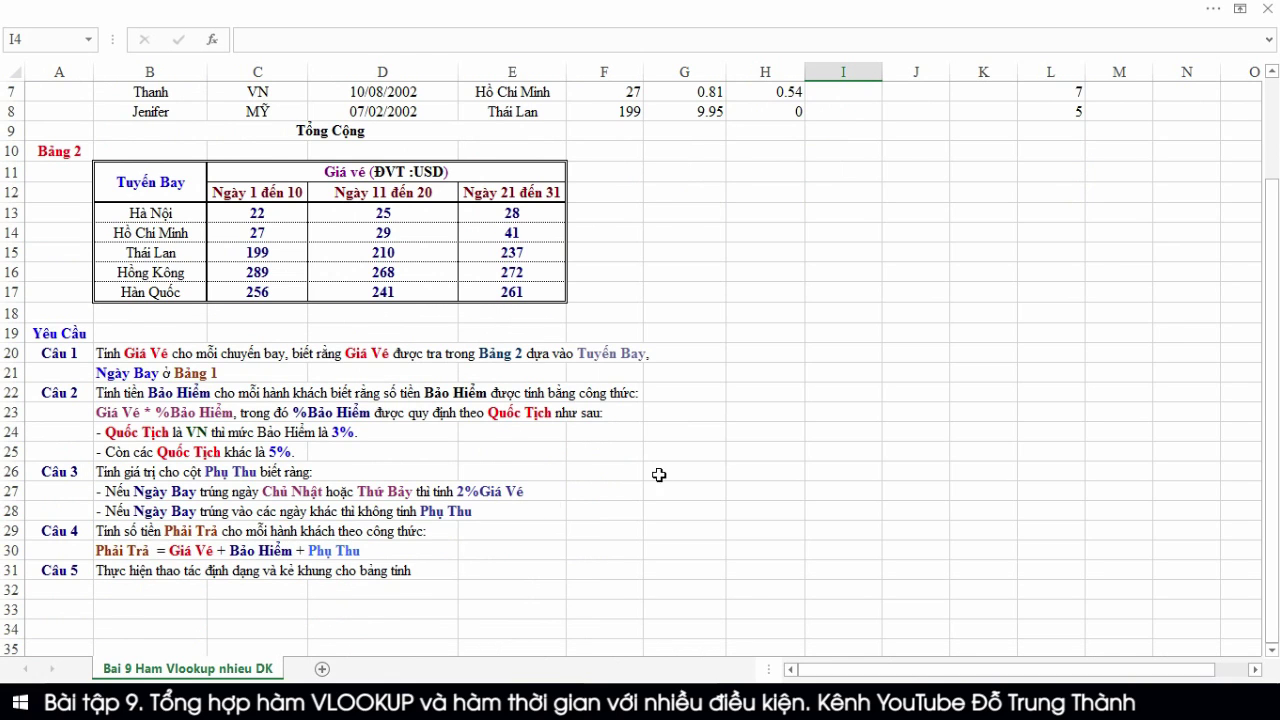
pyautogui.scroll(2, 778, 449)
pyautogui.write('=')
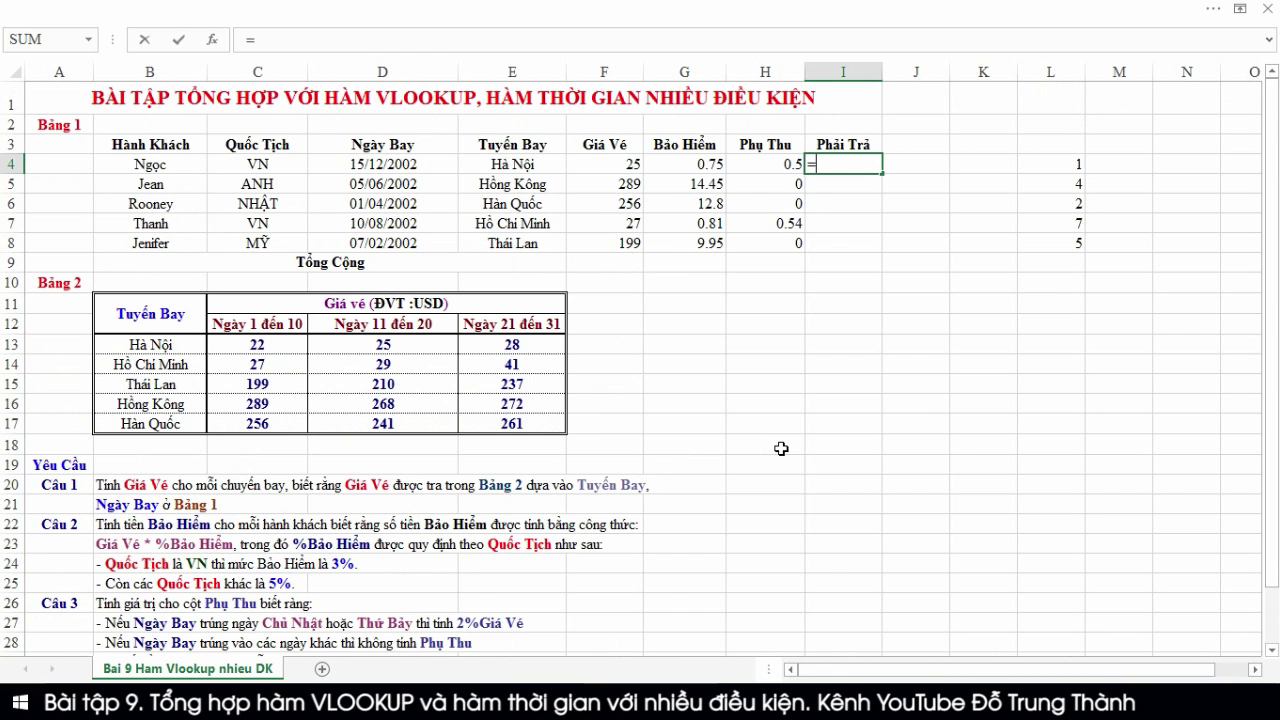
pyautogui.write('su')
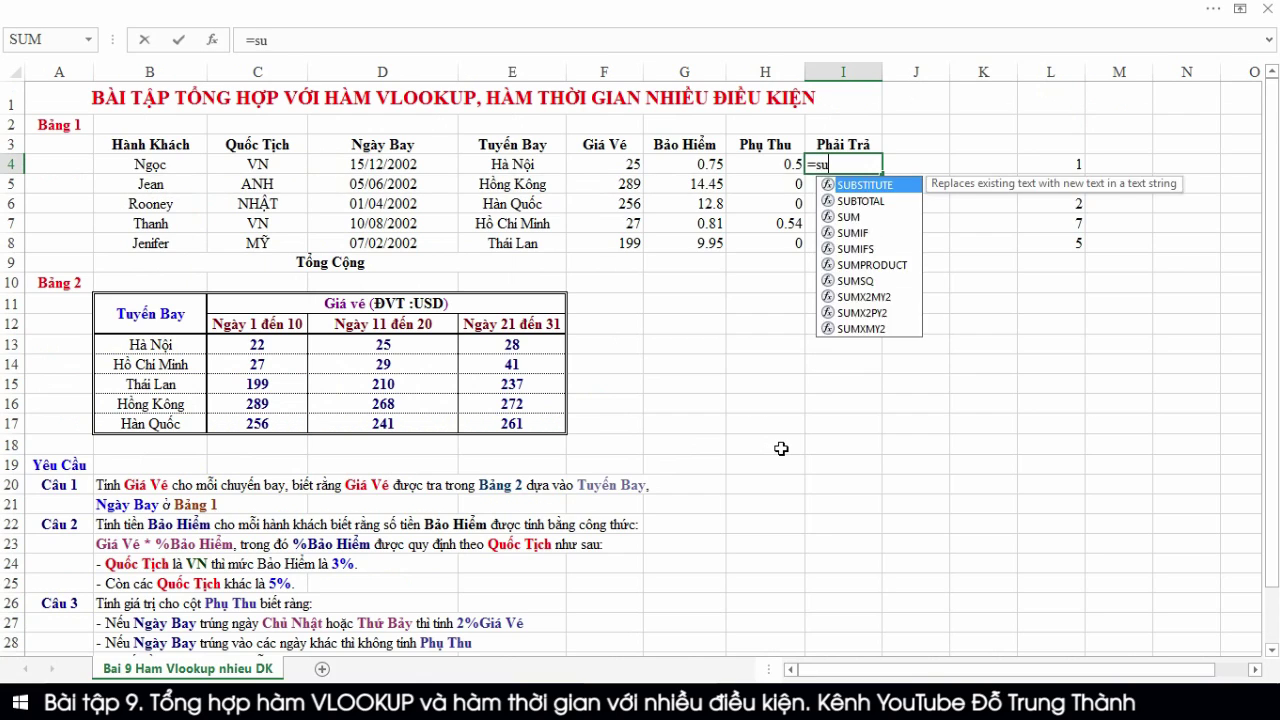
pyautogui.write('m(')
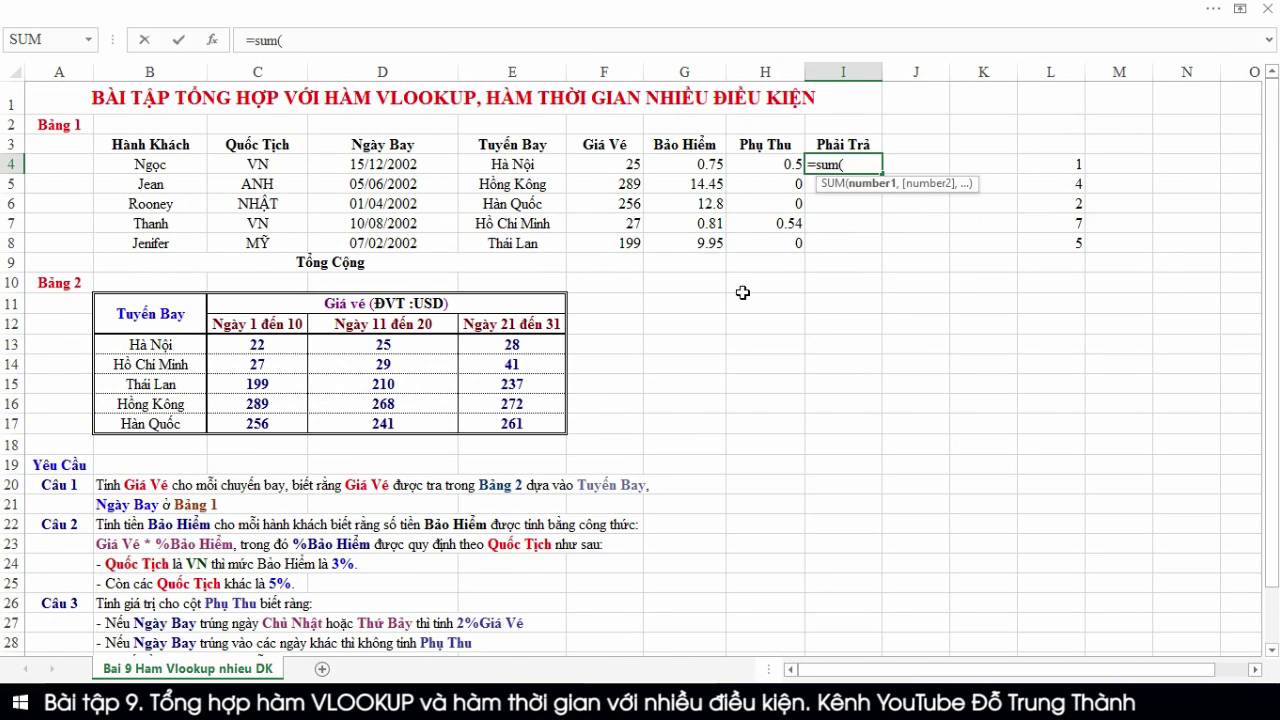
pyautogui.click(633, 163)
pyautogui.moveTo(633, 163); pyautogui.dragTo(760, 163)
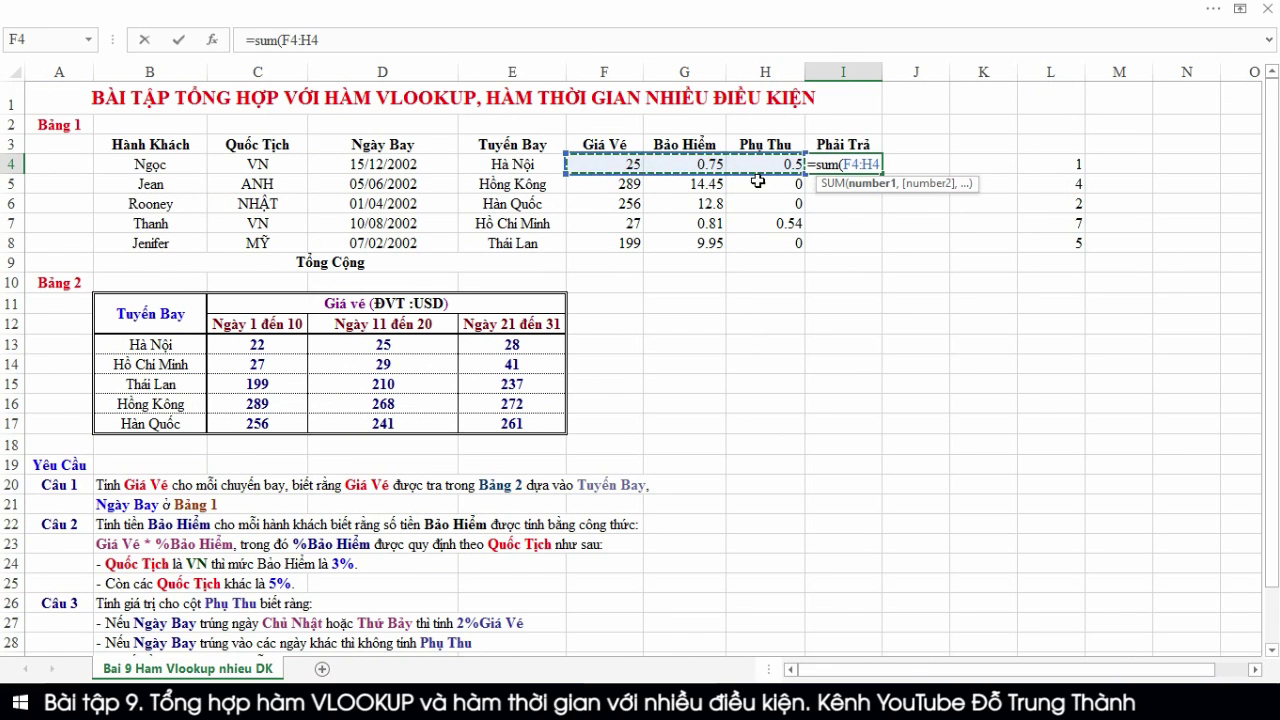
pyautogui.write(')')
pyautogui.press('Return')
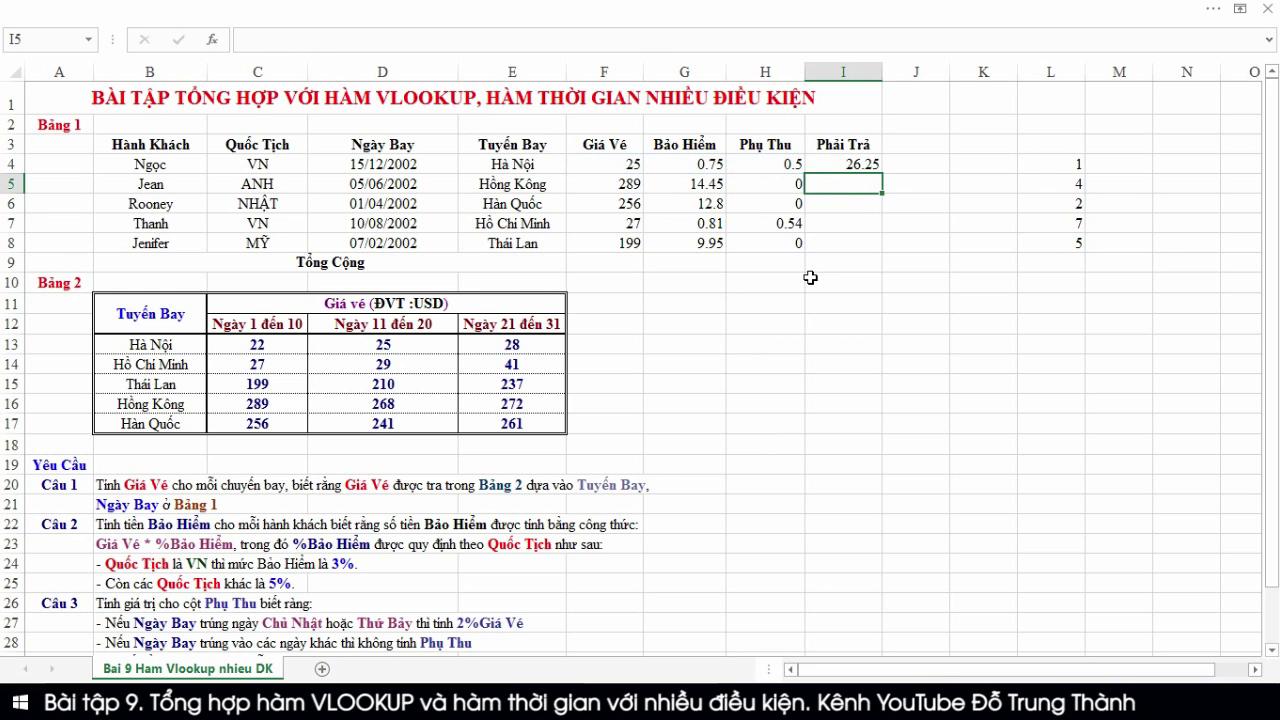
# Copy the total down to I8, giving 26.25, 303.45, 268.8, 28.35 and 208.95
pyautogui.click(857, 164)
pyautogui.moveTo(881, 173); pyautogui.dragTo(873, 250)
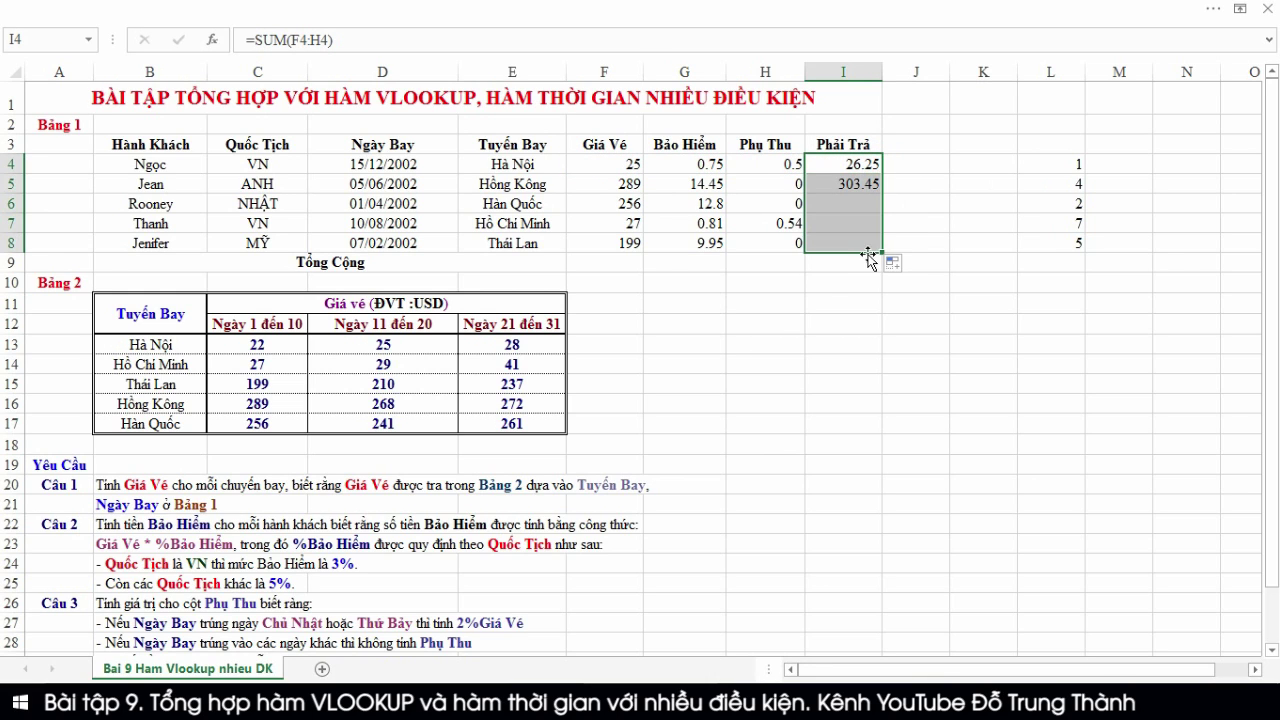
pyautogui.click(778, 349)
pyautogui.scroll(-2, 620, 410)
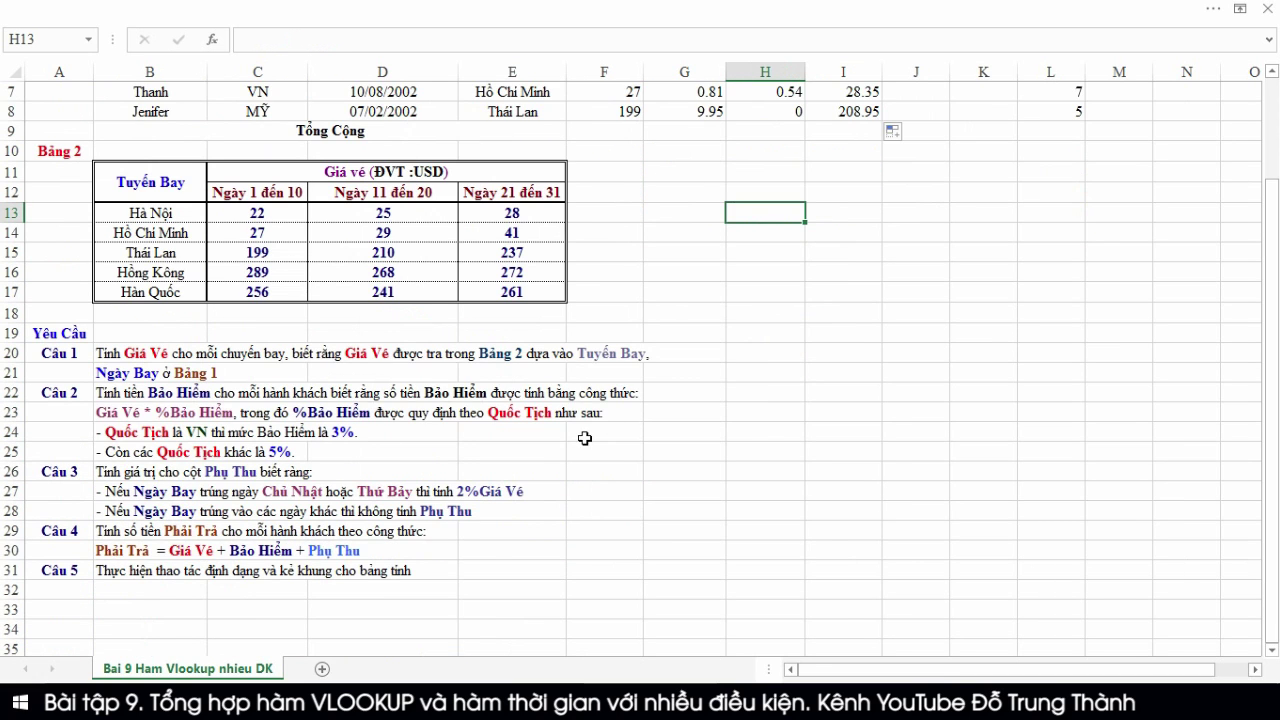
pyautogui.scroll(-1, 585, 438)
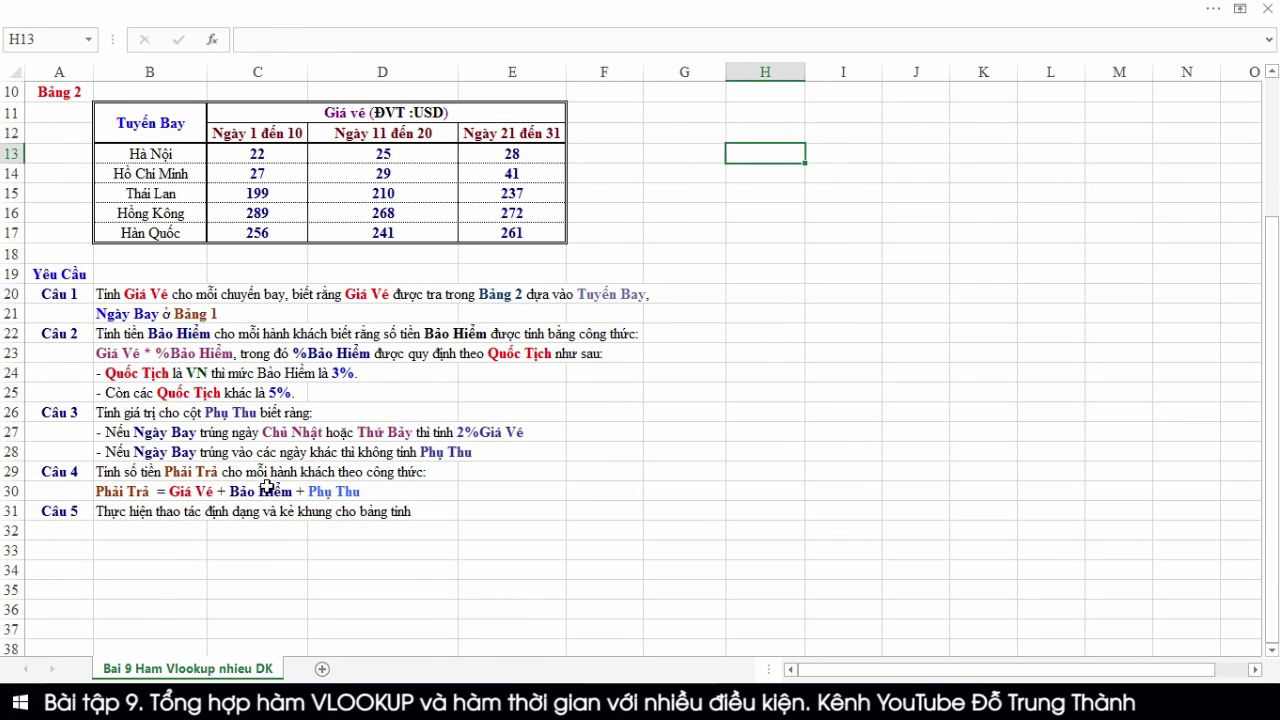
pyautogui.scroll(3, 344, 468)
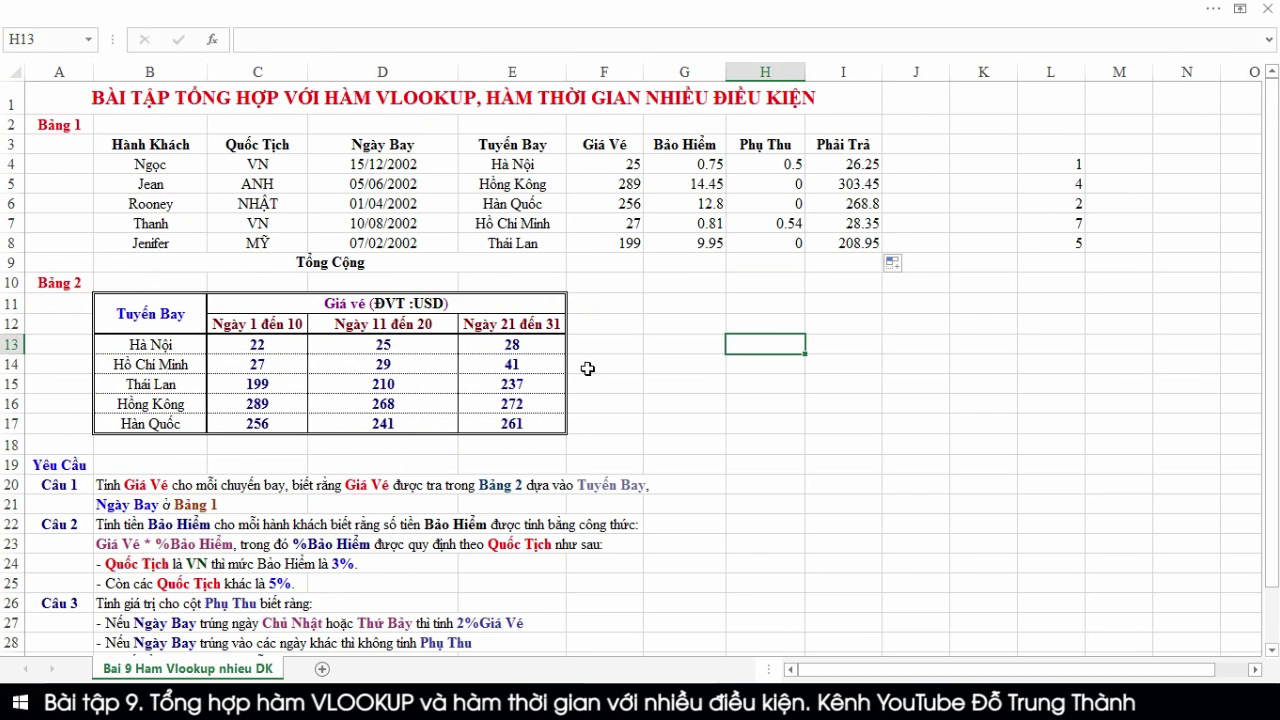
pyautogui.click(626, 266)
# Total F4:F8 with =SUM in F9, copy it across to I9, and restore the full ribbon
pyautogui.write('=')
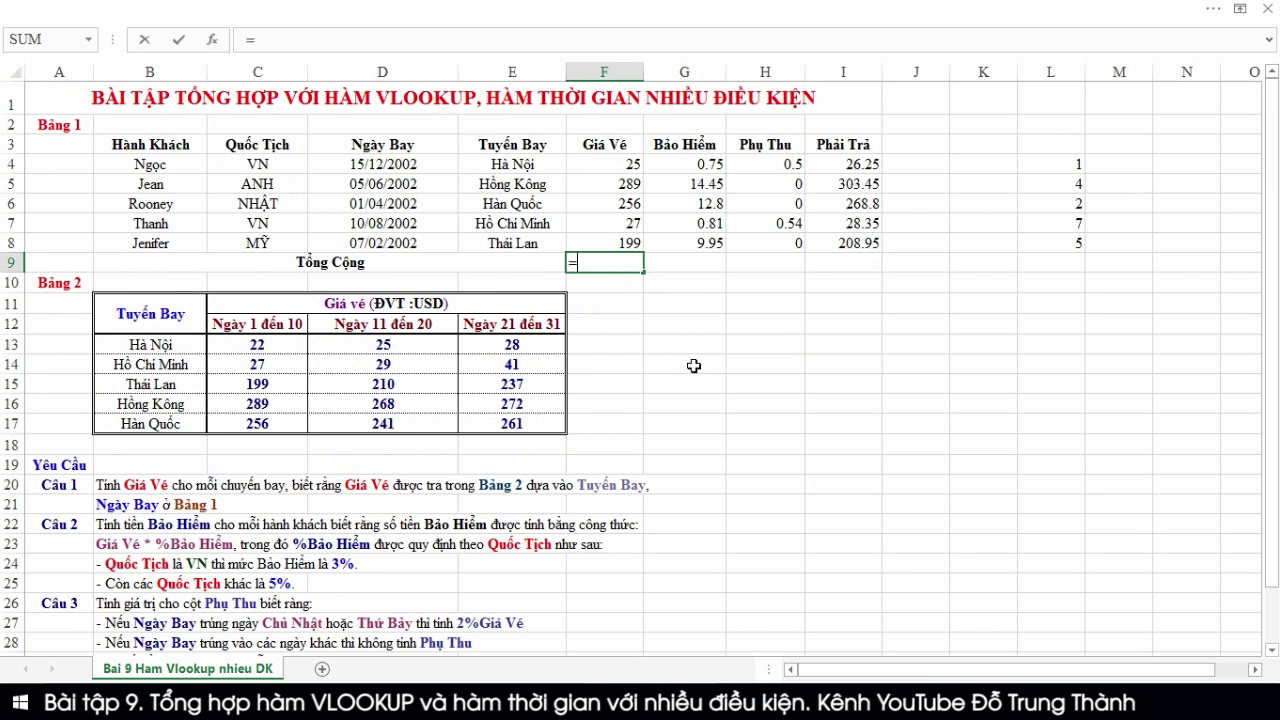
pyautogui.write('sum')
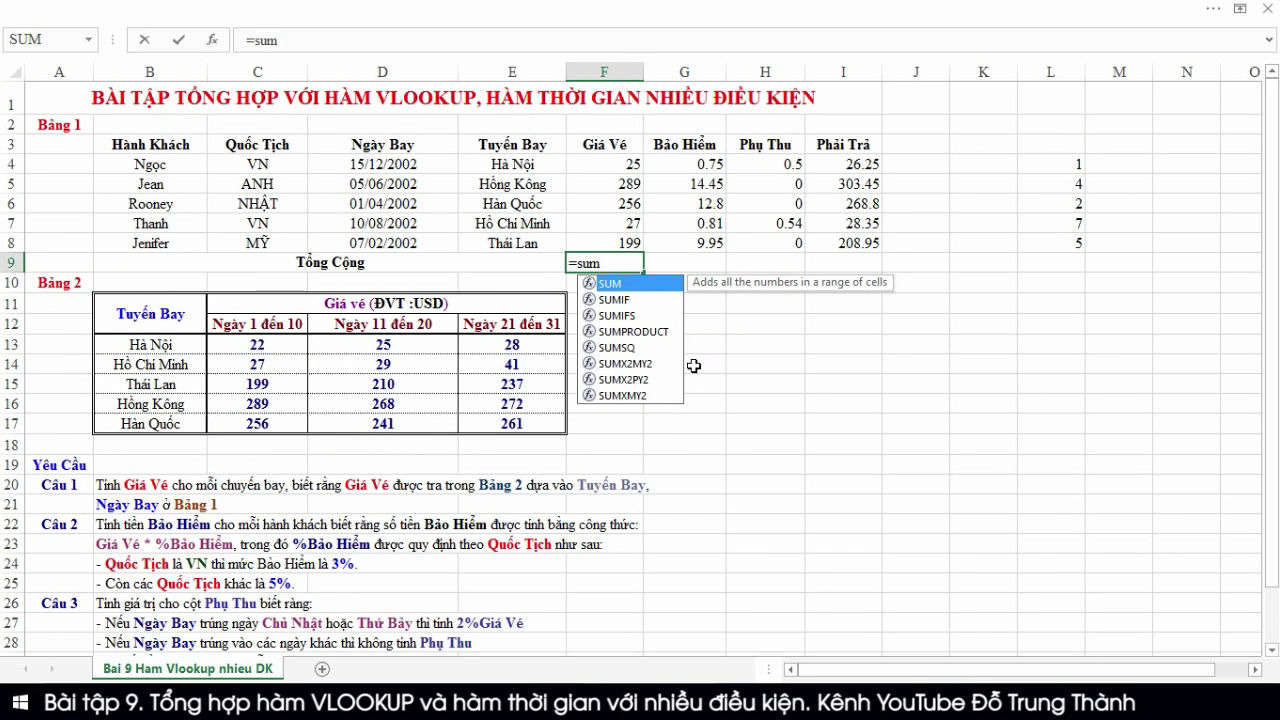
pyautogui.write('(')
pyautogui.moveTo(606, 164); pyautogui.dragTo(606, 236)
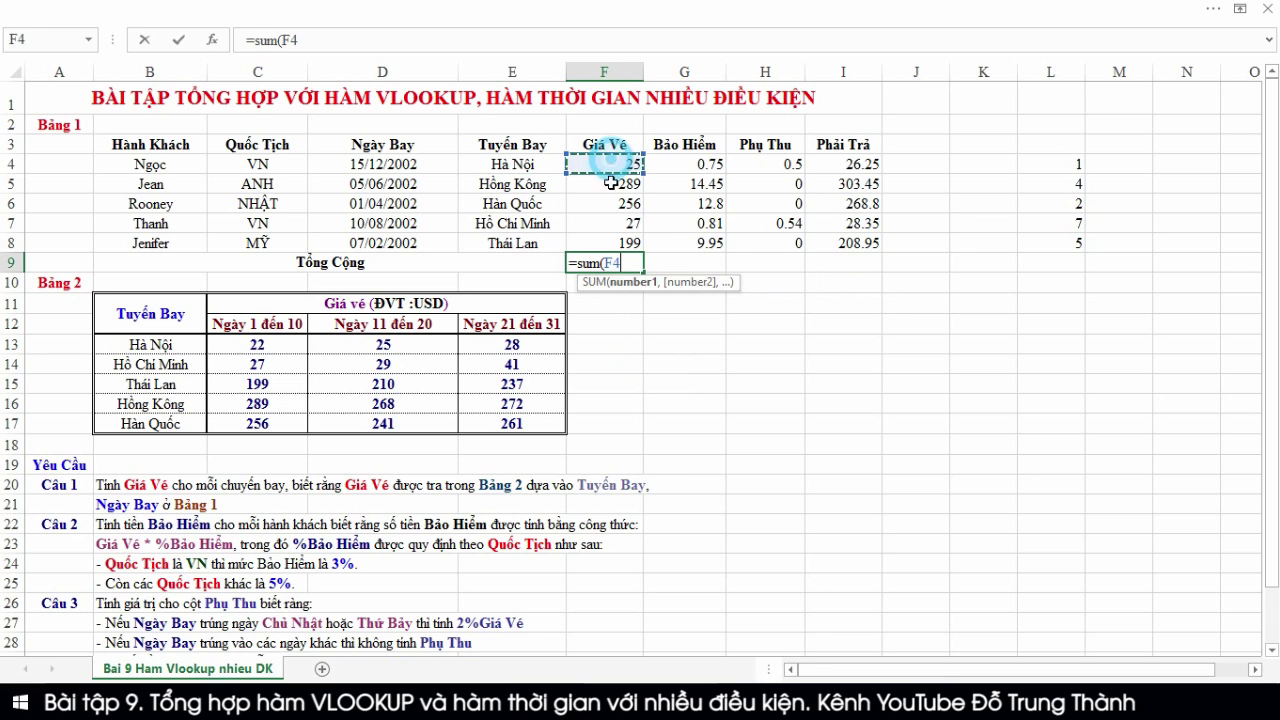
pyautogui.press('Return')
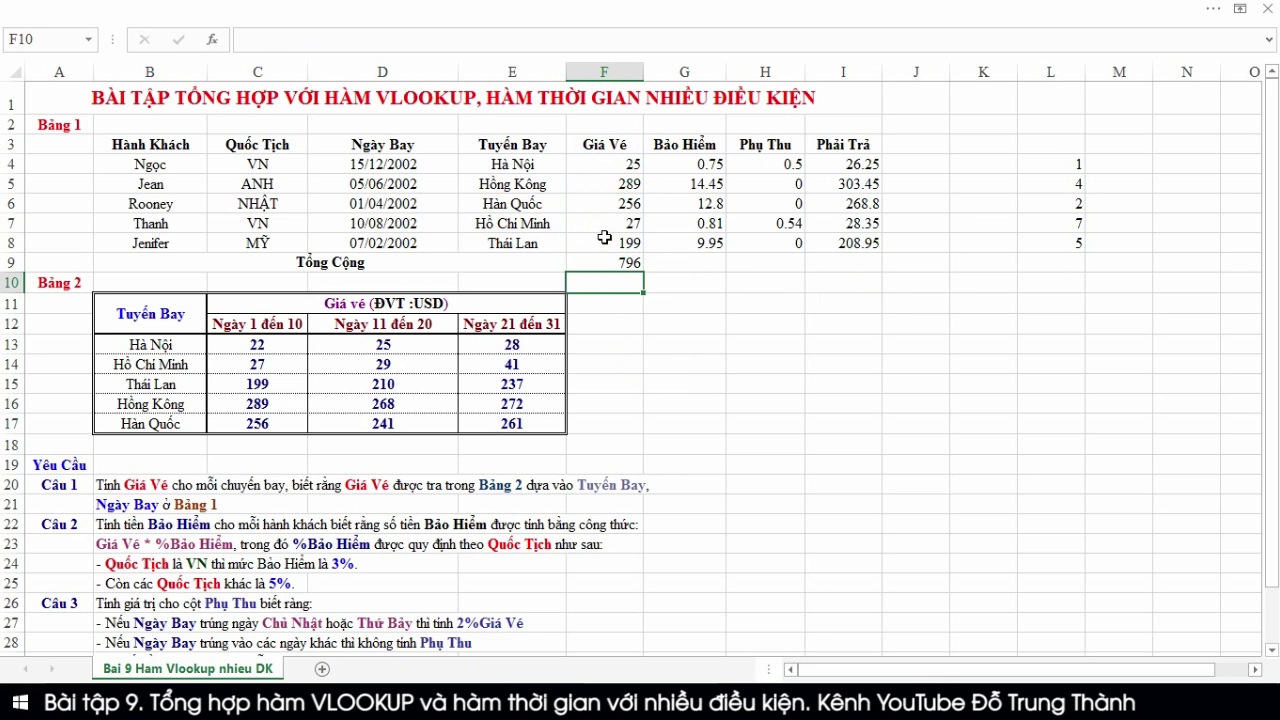
pyautogui.click(611, 264)
pyautogui.moveTo(643, 272); pyautogui.dragTo(878, 268)
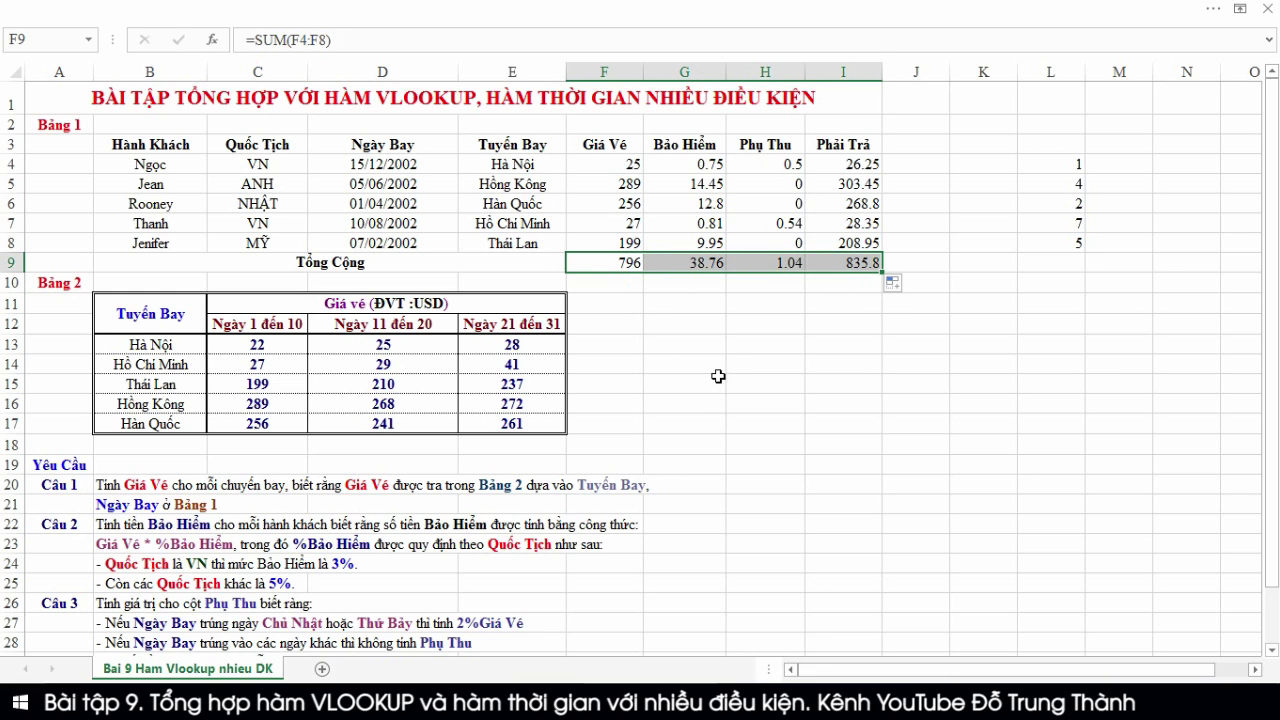
pyautogui.click(1245, 12)
pyautogui.click(1160, 142)
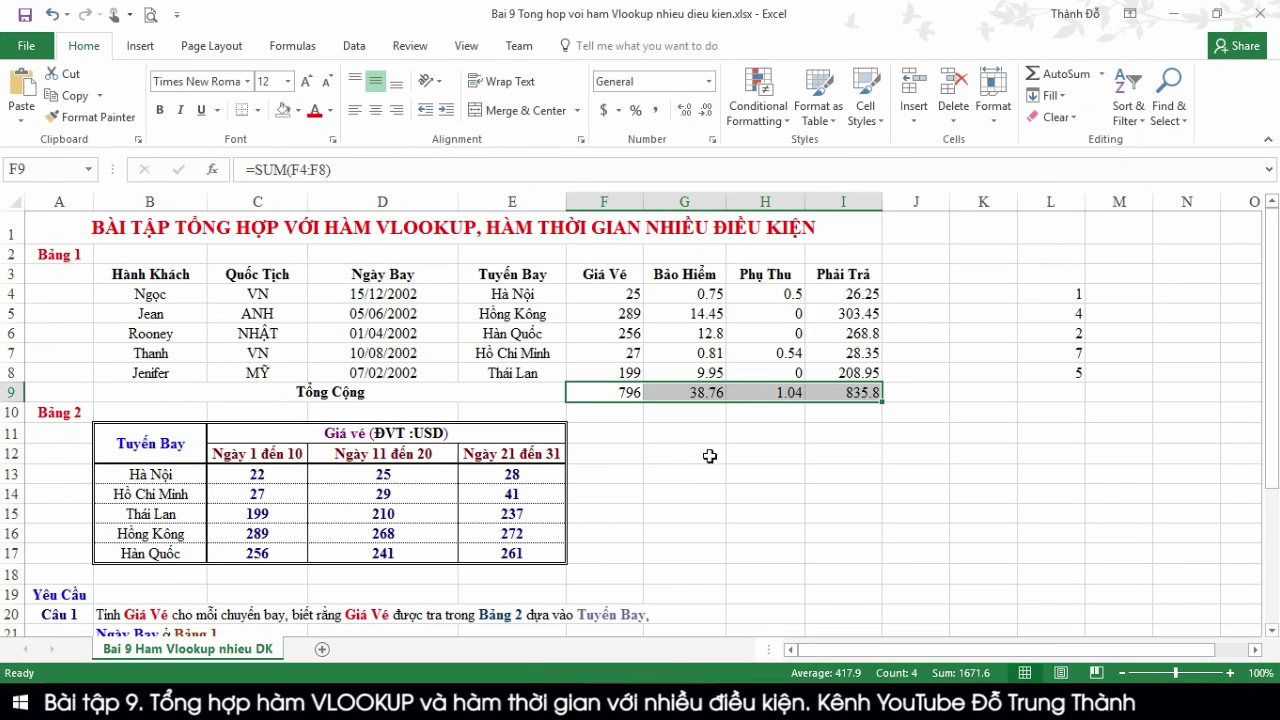
# Bold the F9:I9 totals and make header row 3 and the Tổng Cộng row 9 taller (28.50)
pyautogui.click(159, 110)
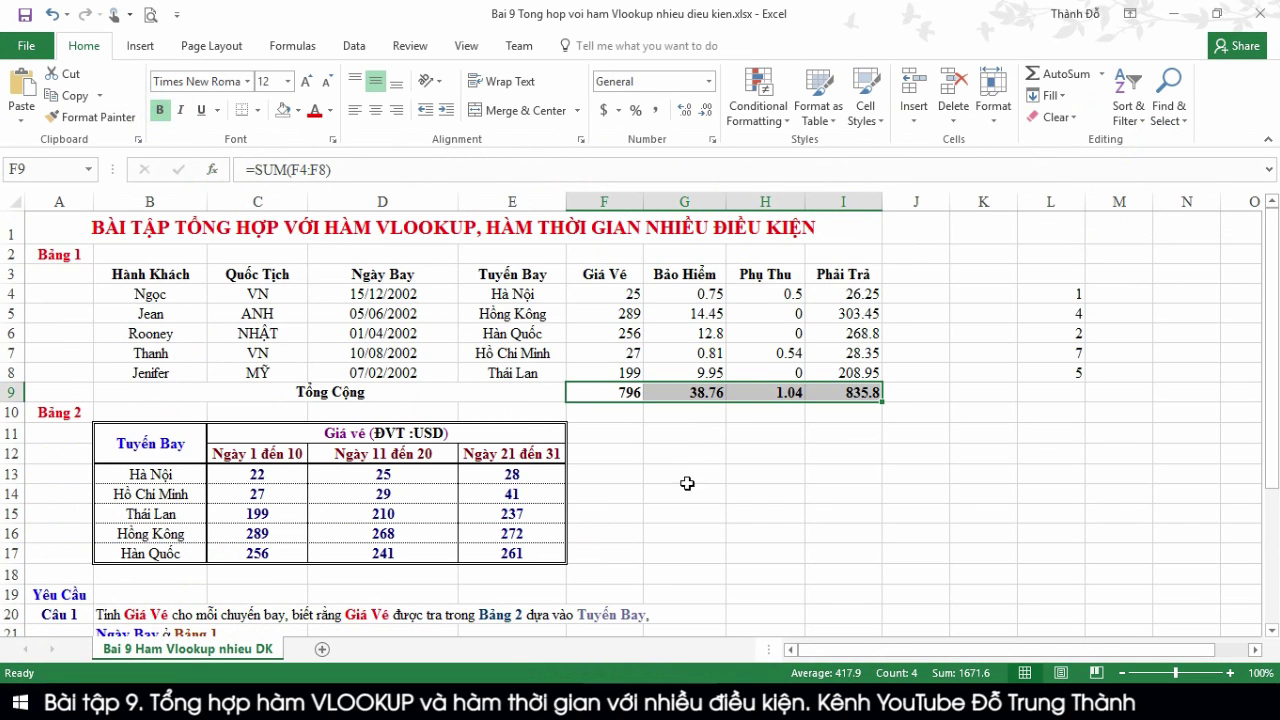
pyautogui.click(759, 491)
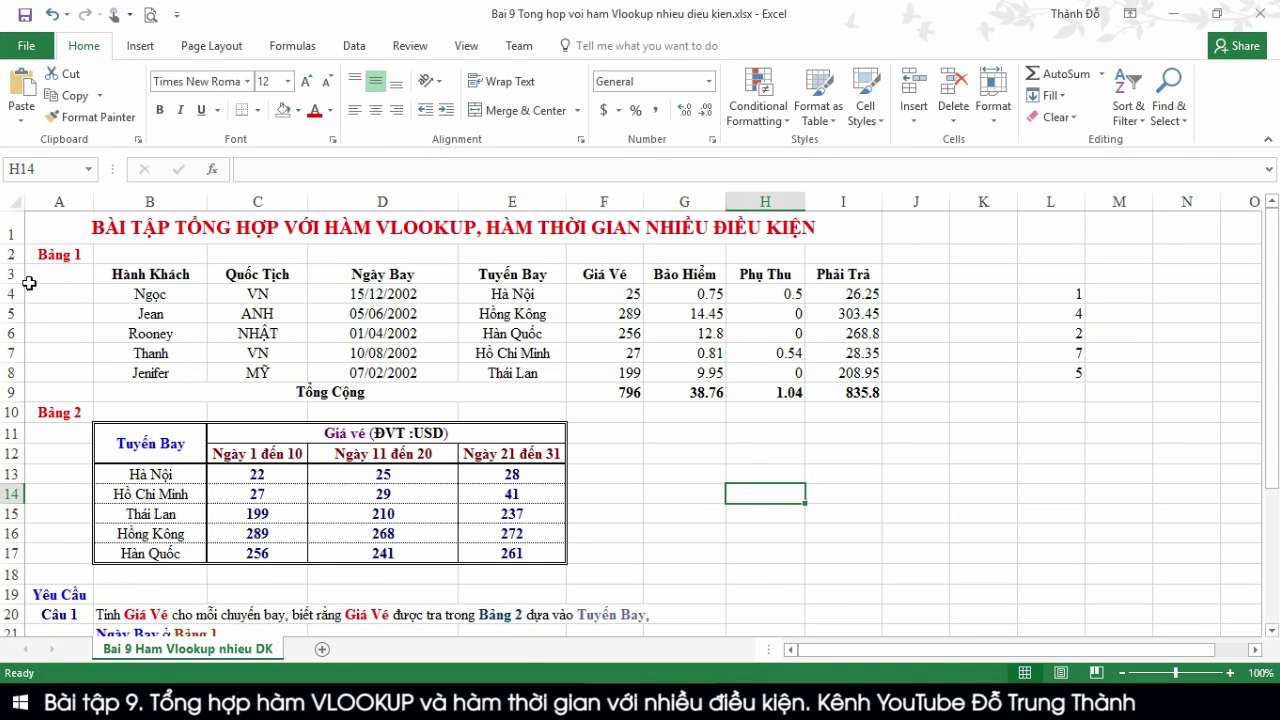
pyautogui.moveTo(21, 282); pyautogui.dragTo(17, 294)
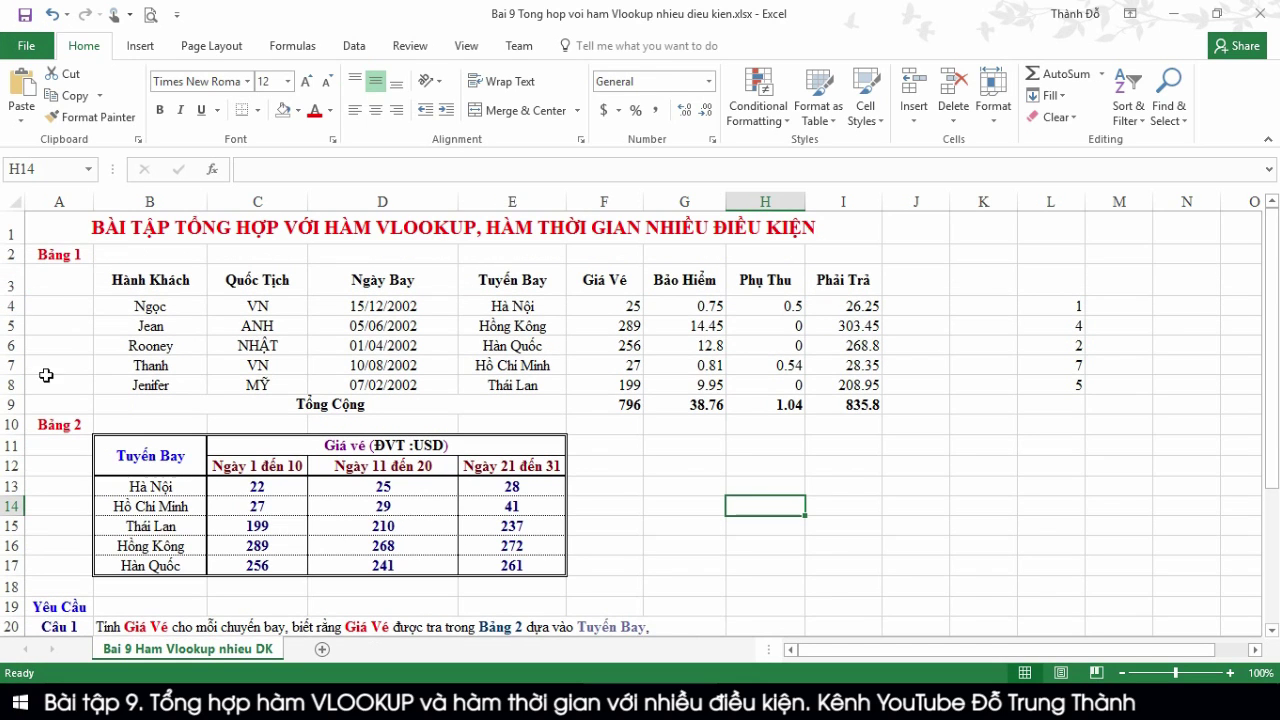
pyautogui.moveTo(19, 418); pyautogui.dragTo(19, 435)
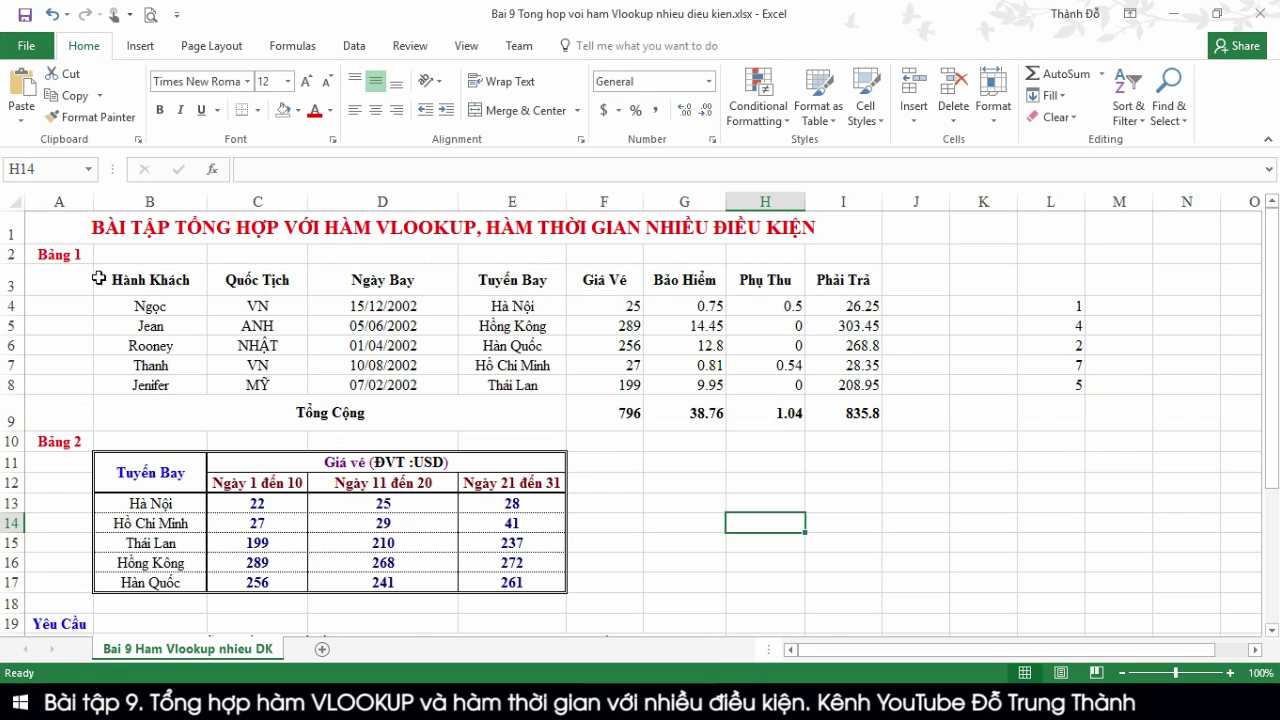
pyautogui.moveTo(120, 280)
pyautogui.mouseDown()
pyautogui.moveTo(134, 364)
pyautogui.moveTo(162, 400)
pyautogui.mouseUp()
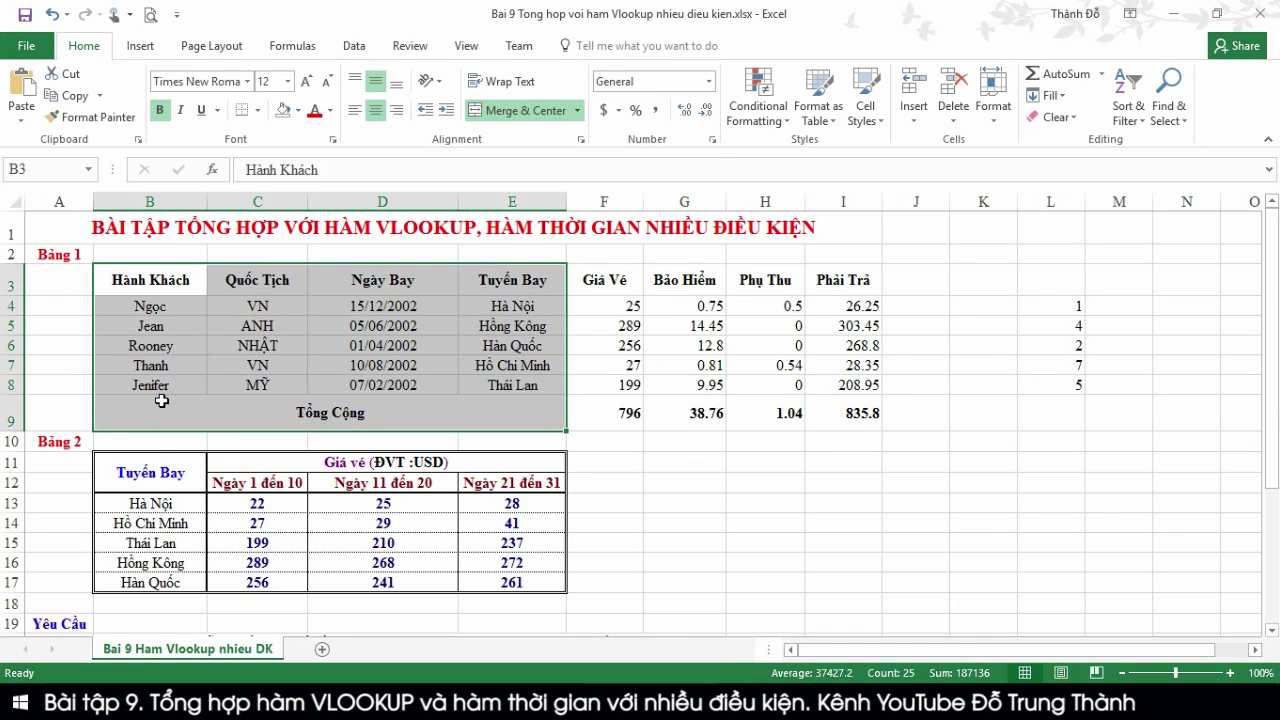
# Enter 'STT' in A3 and number the passengers 1 to 5 in A4:A8 using Fill Series
pyautogui.click(60, 285)
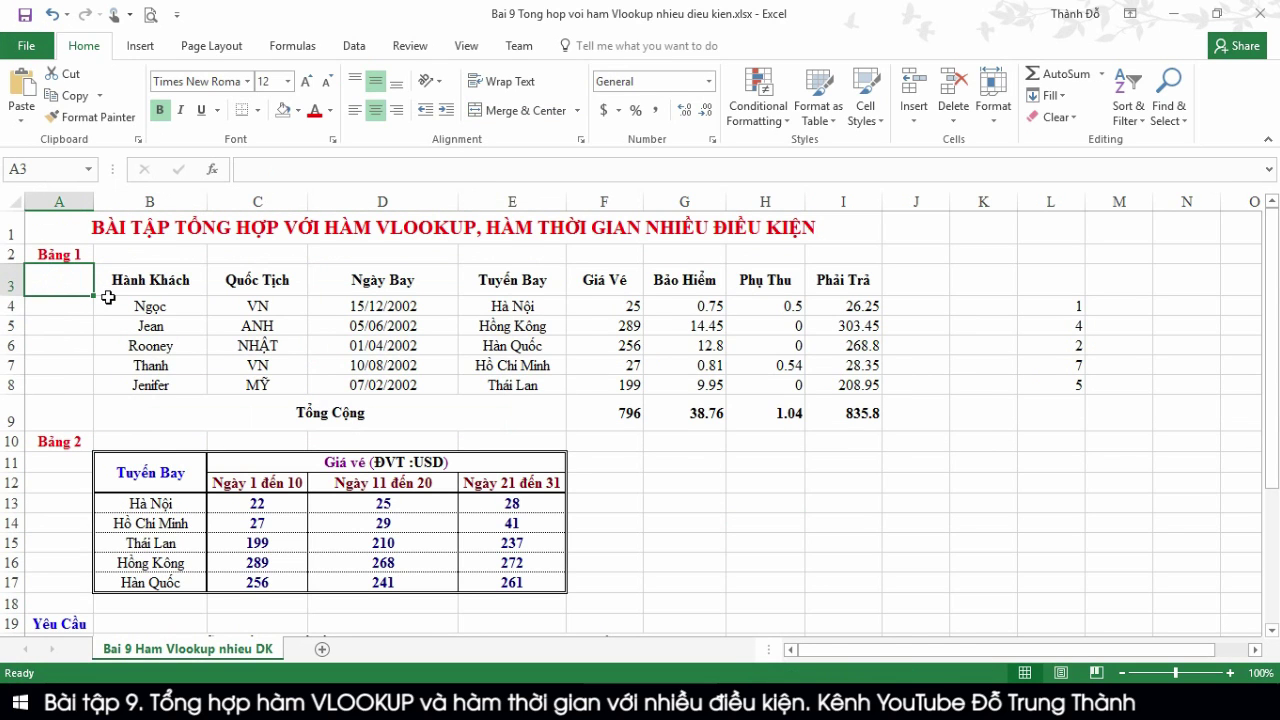
pyautogui.write('STT')
pyautogui.press('Return')
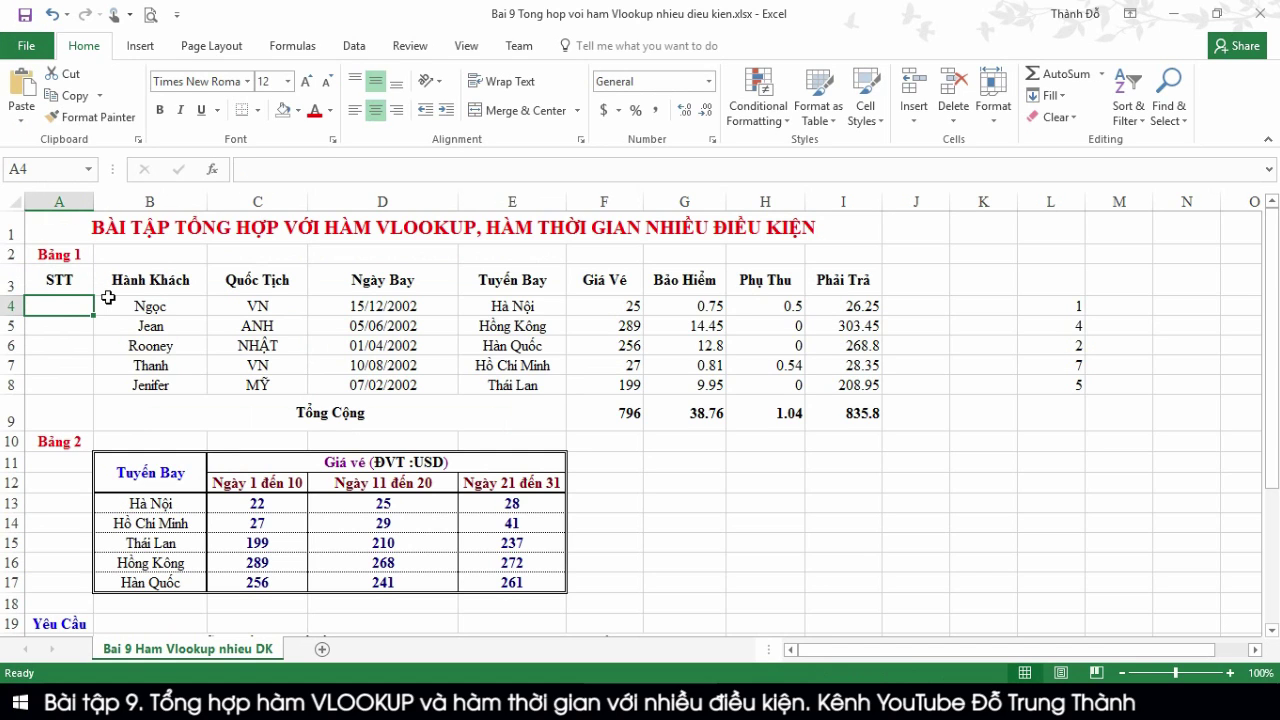
pyautogui.write('1')
pyautogui.press('Return')
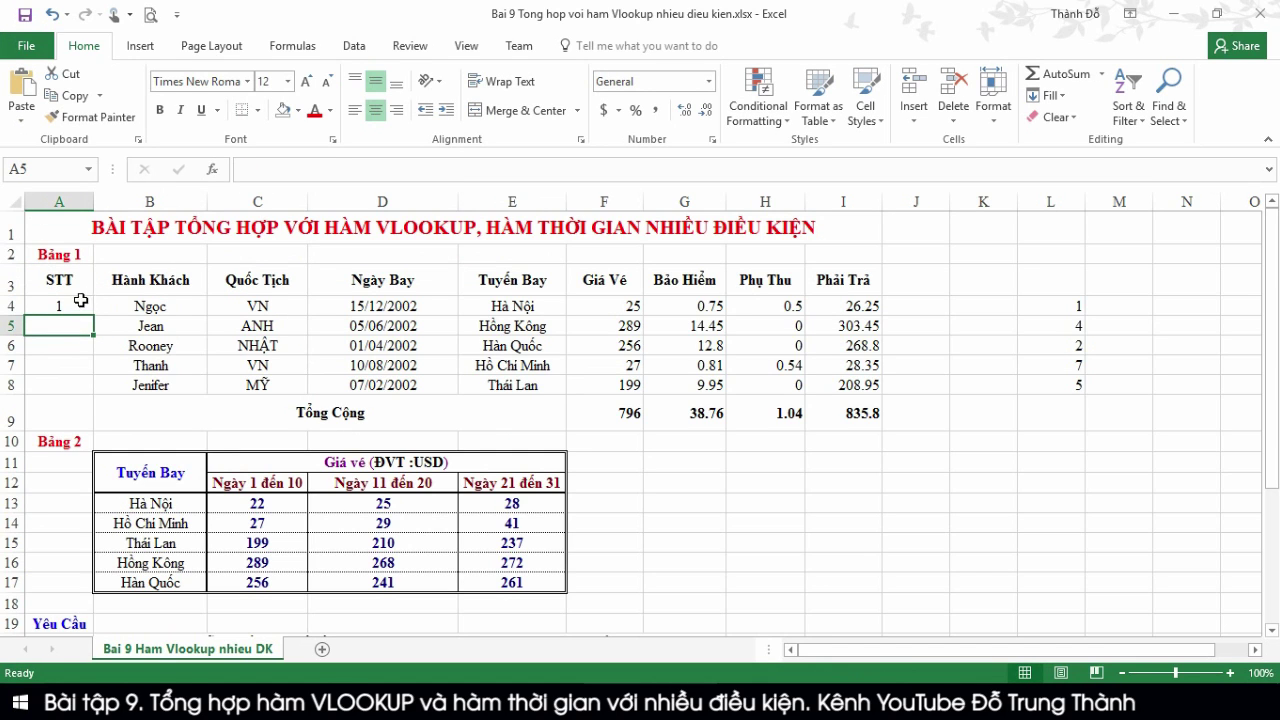
pyautogui.click(81, 301)
pyautogui.moveTo(93, 316); pyautogui.dragTo(85, 388)
pyautogui.click(108, 406)
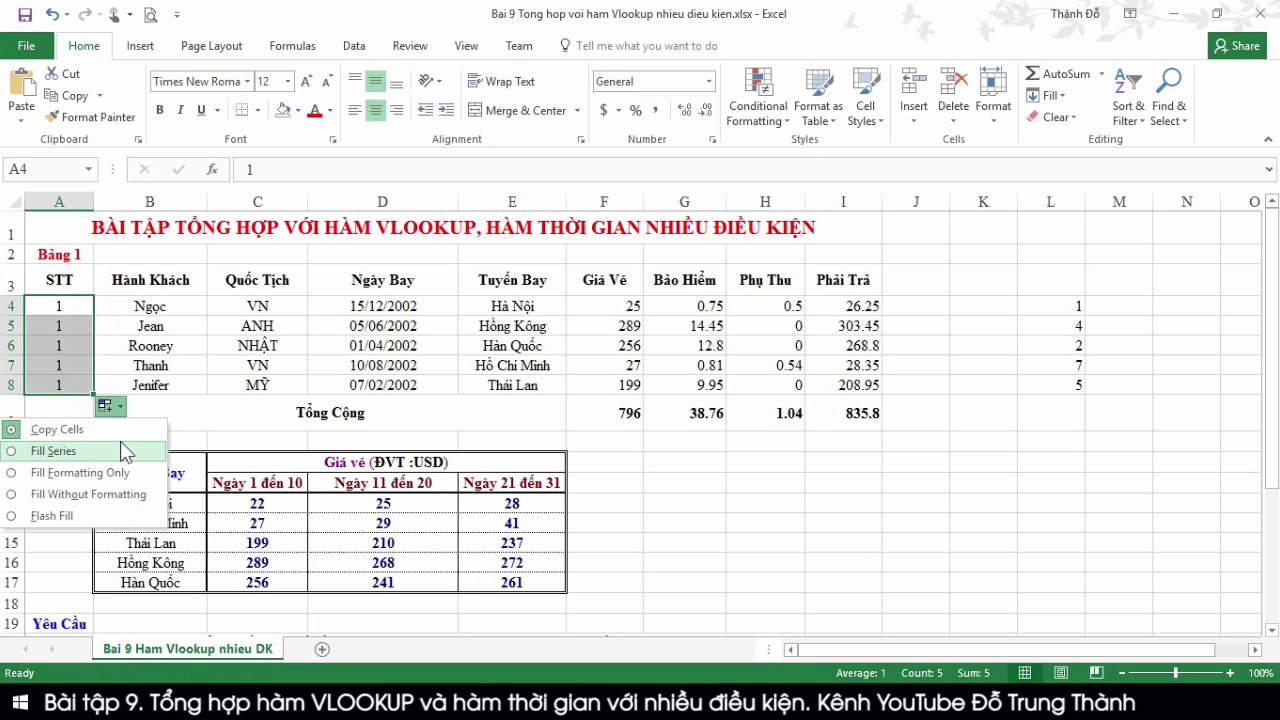
pyautogui.click(124, 451)
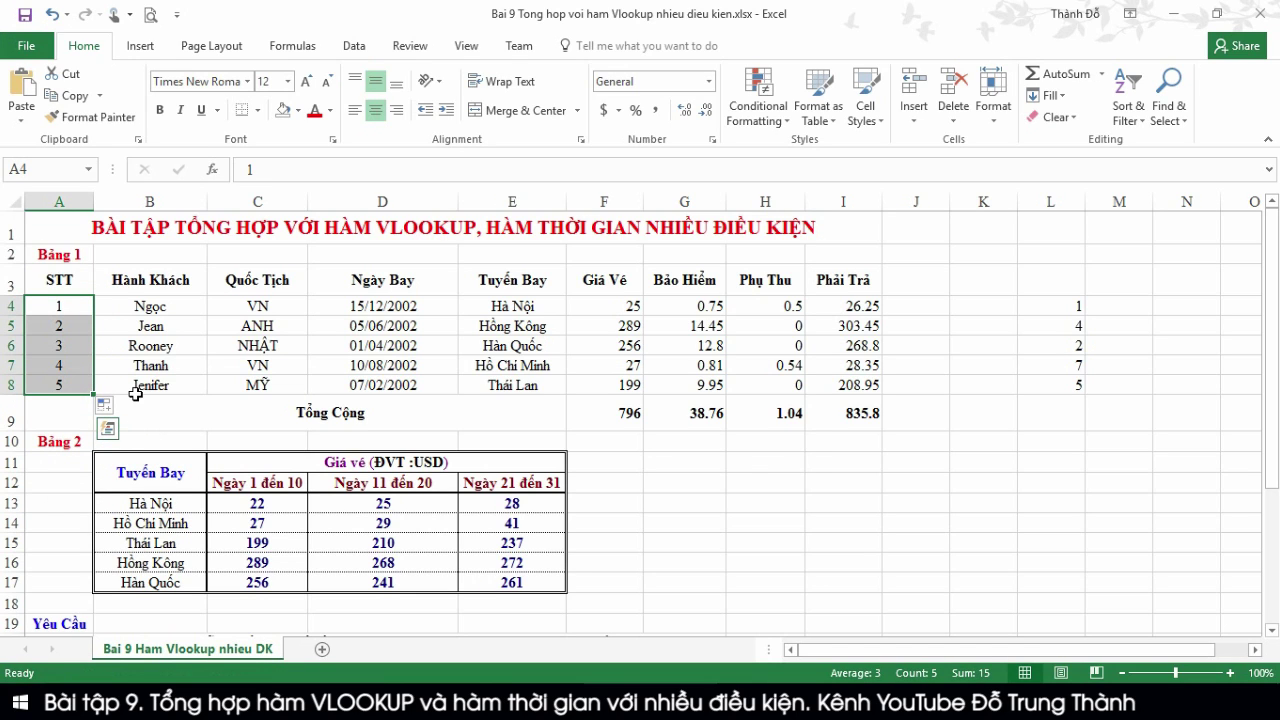
pyautogui.click(762, 460)
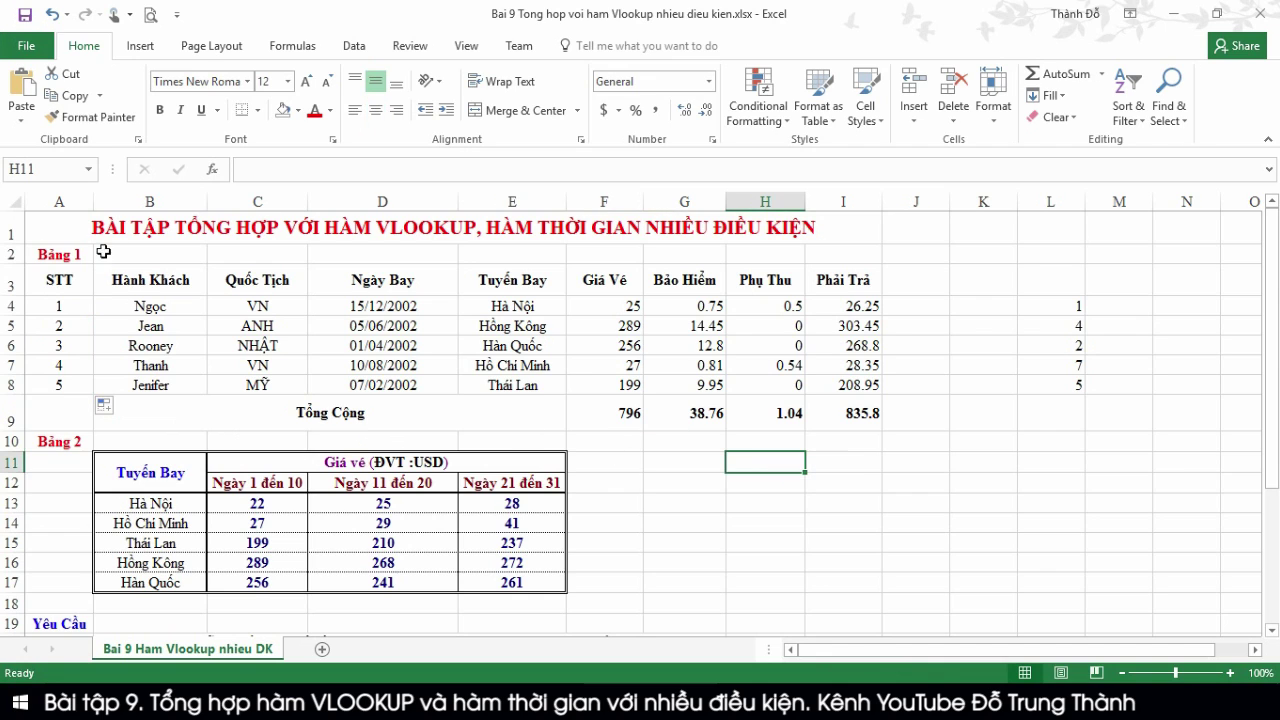
pyautogui.moveTo(59, 280); pyautogui.dragTo(158, 422)
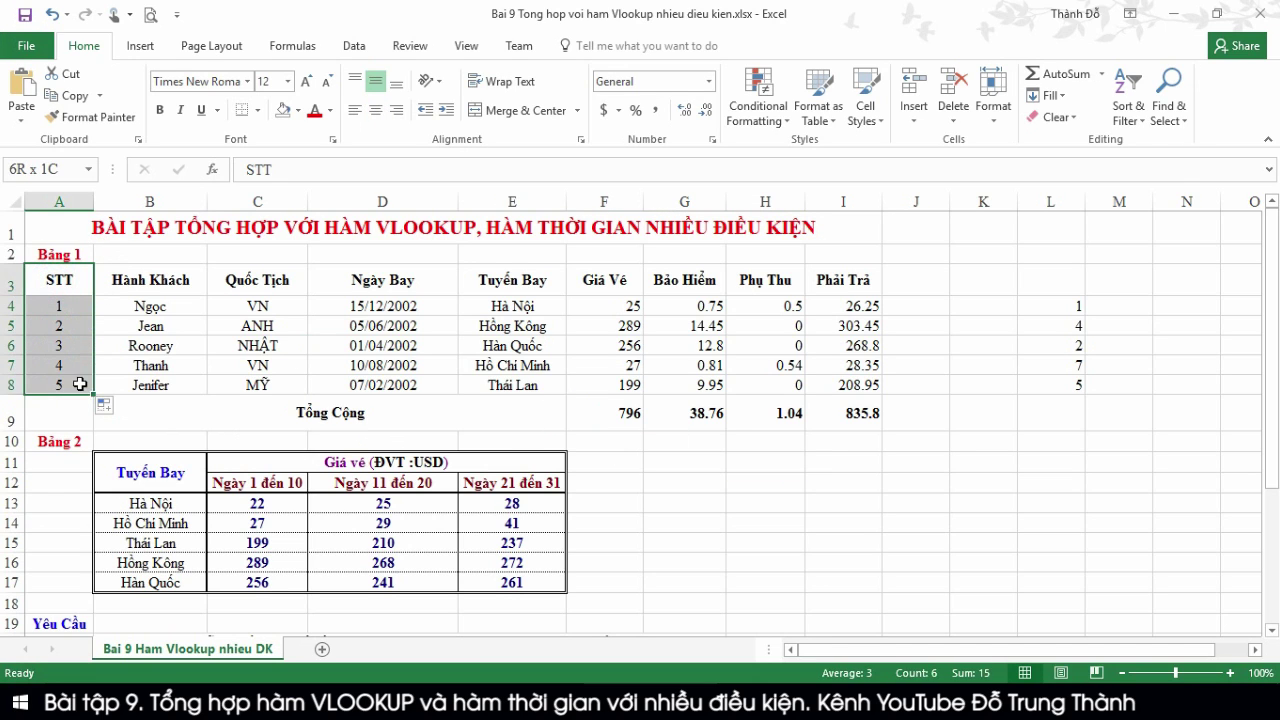
# Apply outline and inside borders to the whole table A3:I9 via Format Cells
pyautogui.moveTo(158, 422); pyautogui.dragTo(829, 418)
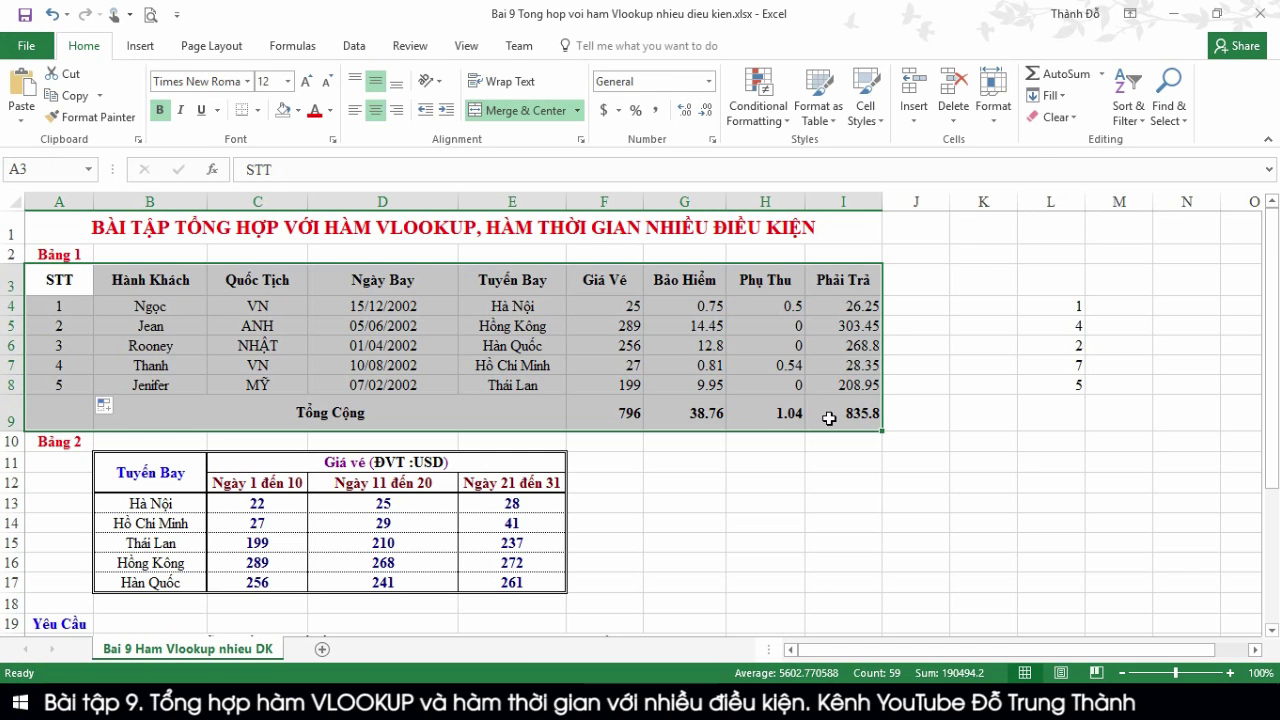
pyautogui.click(993, 92)
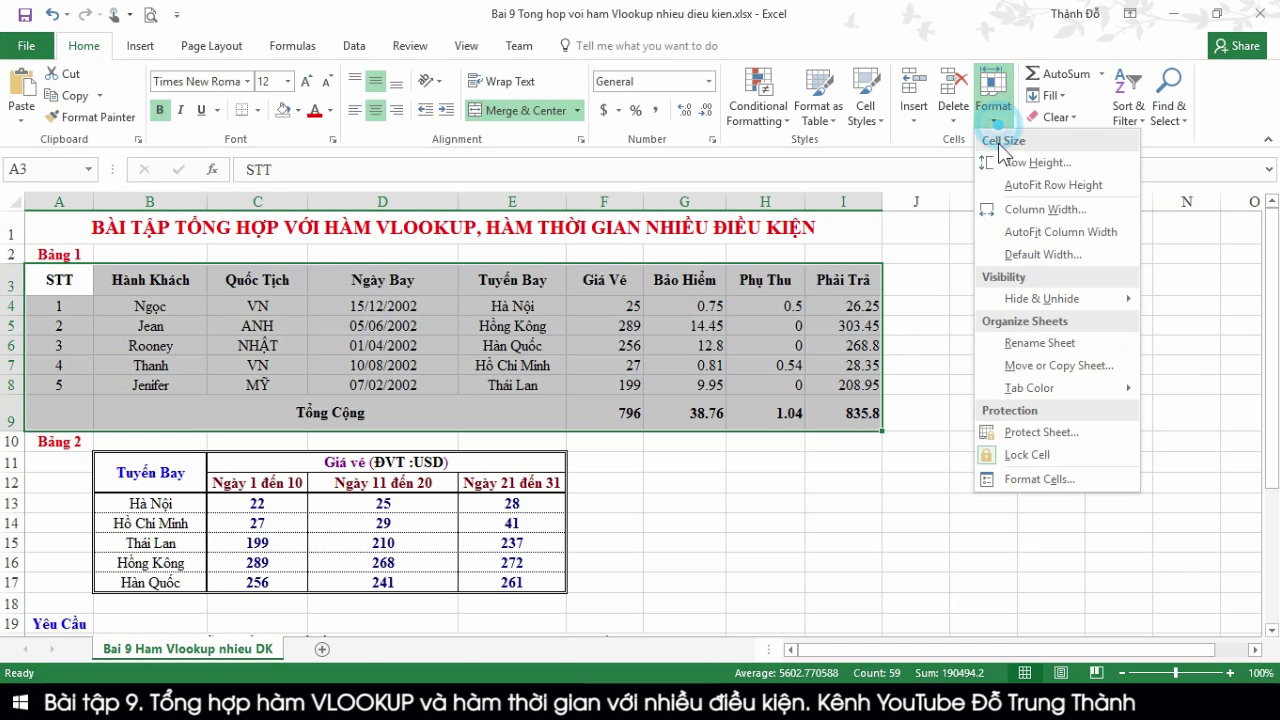
pyautogui.click(1030, 479)
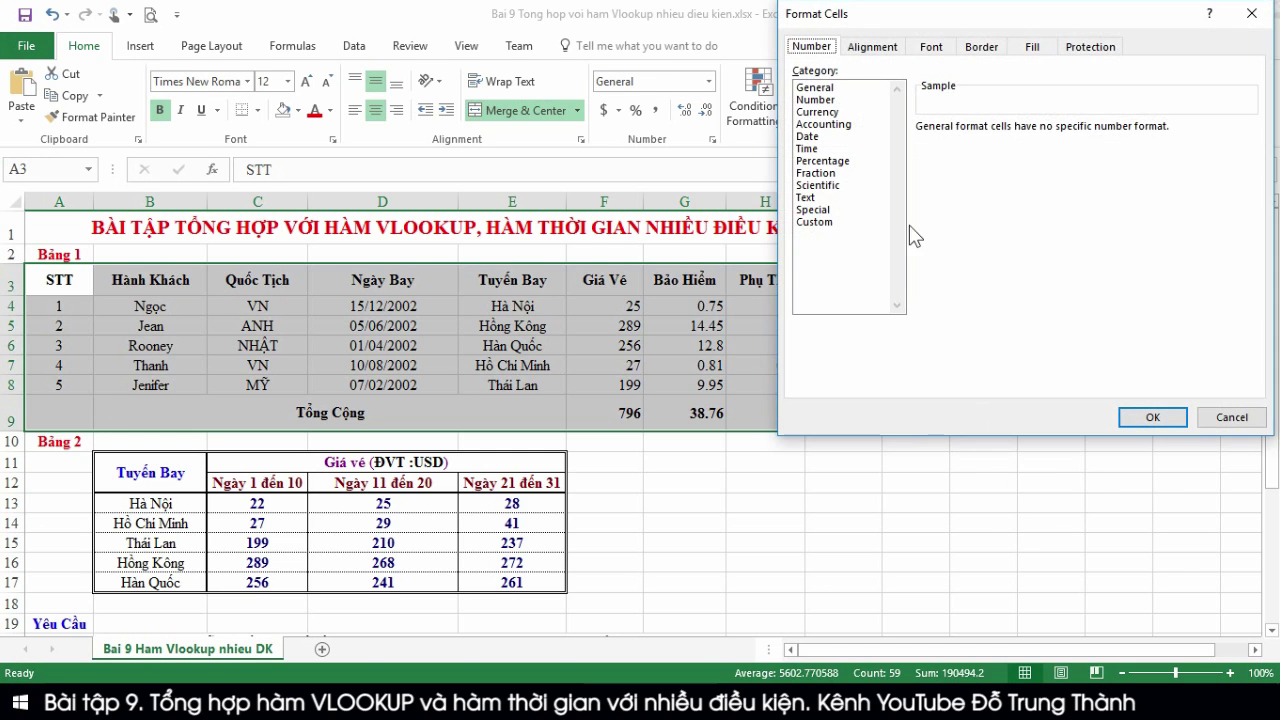
pyautogui.click(982, 47)
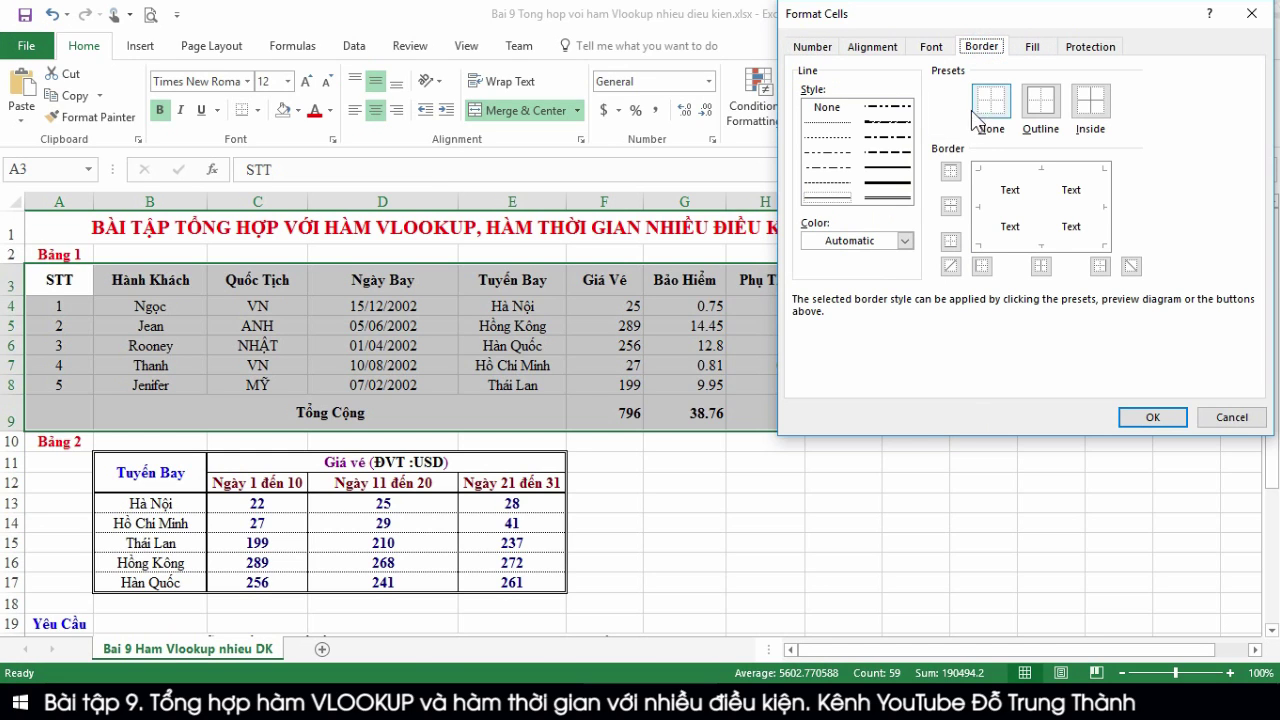
pyautogui.click(973, 204)
pyautogui.click(1001, 169)
pyautogui.click(1100, 192)
pyautogui.click(1062, 244)
pyautogui.click(1041, 214)
pyautogui.click(1020, 208)
pyautogui.click(1138, 417)
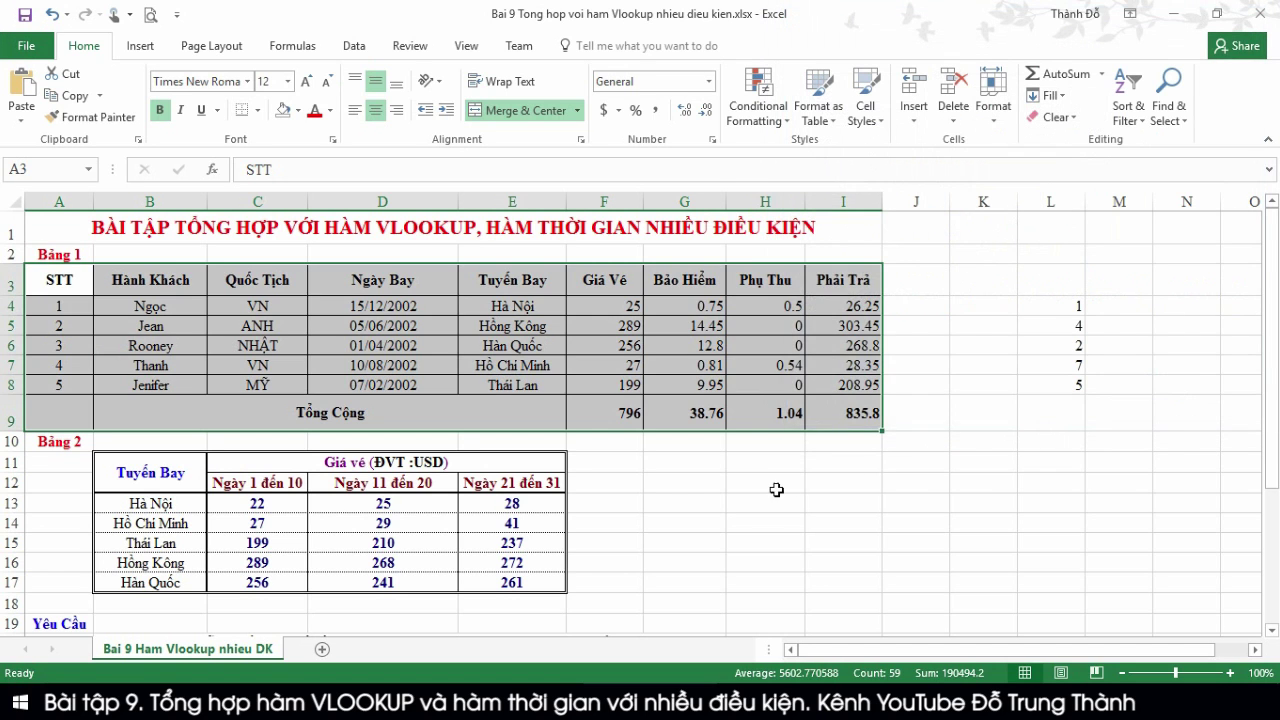
pyautogui.click(776, 488)
# Make the inside horizontal lines between passenger rows A4:I8 dotted
pyautogui.moveTo(40, 300); pyautogui.dragTo(316, 385)
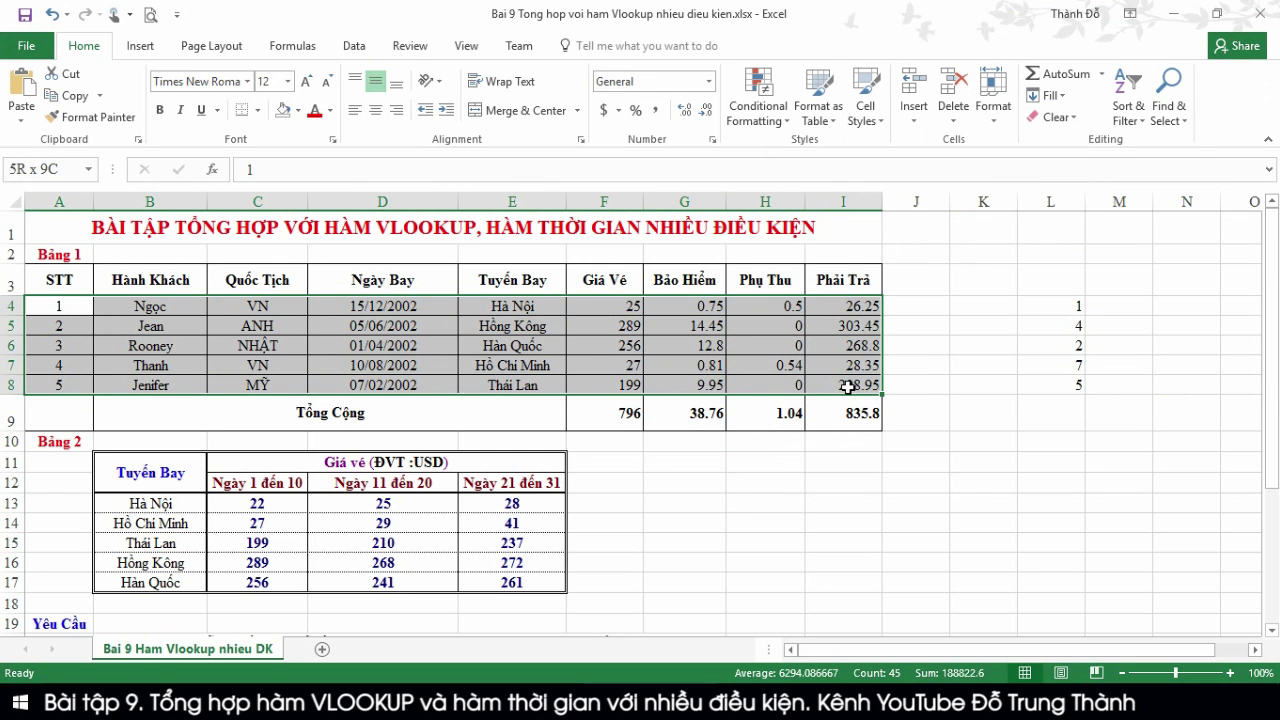
pyautogui.moveTo(316, 385); pyautogui.dragTo(848, 386)
pyautogui.click(993, 97)
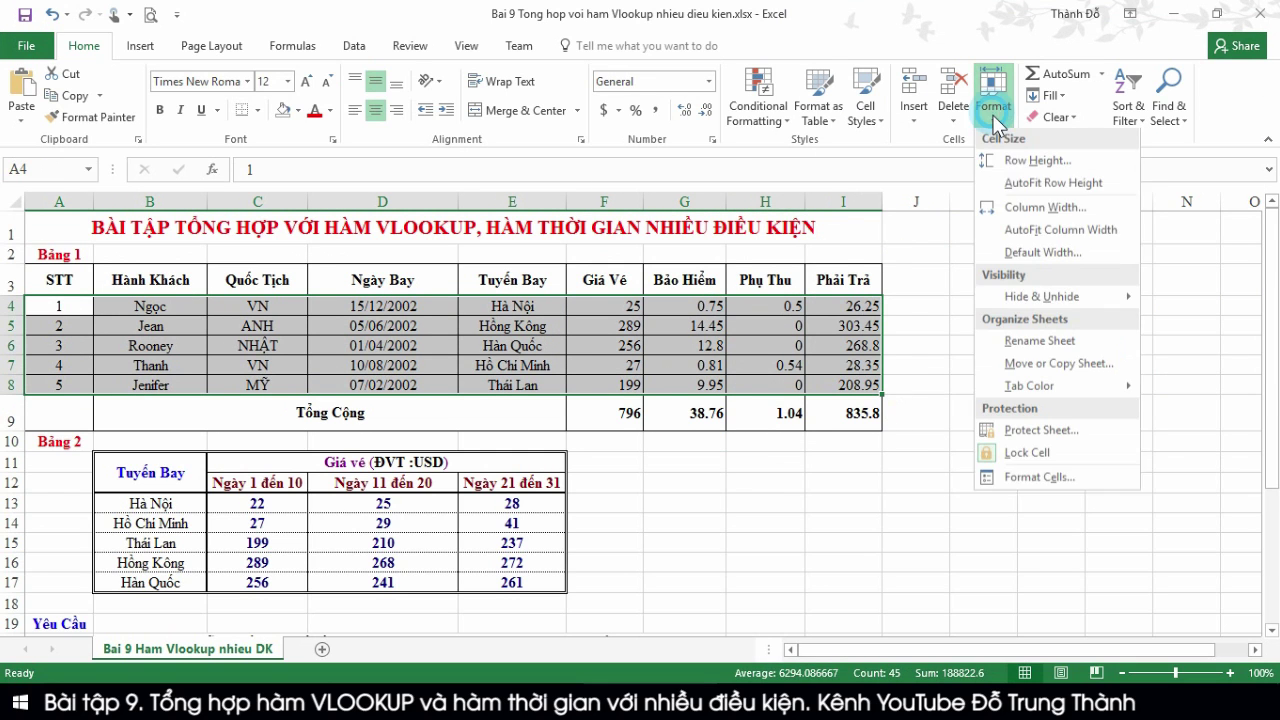
pyautogui.click(1030, 480)
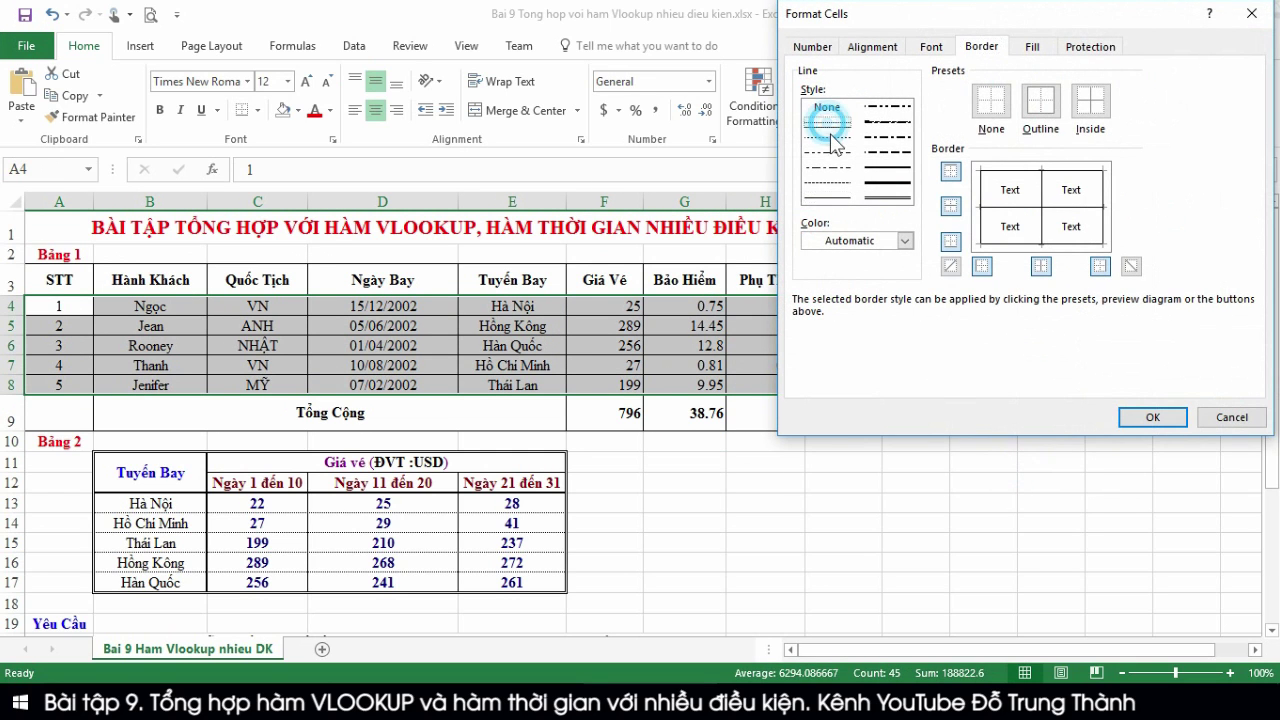
pyautogui.click(1150, 417)
pyautogui.click(790, 506)
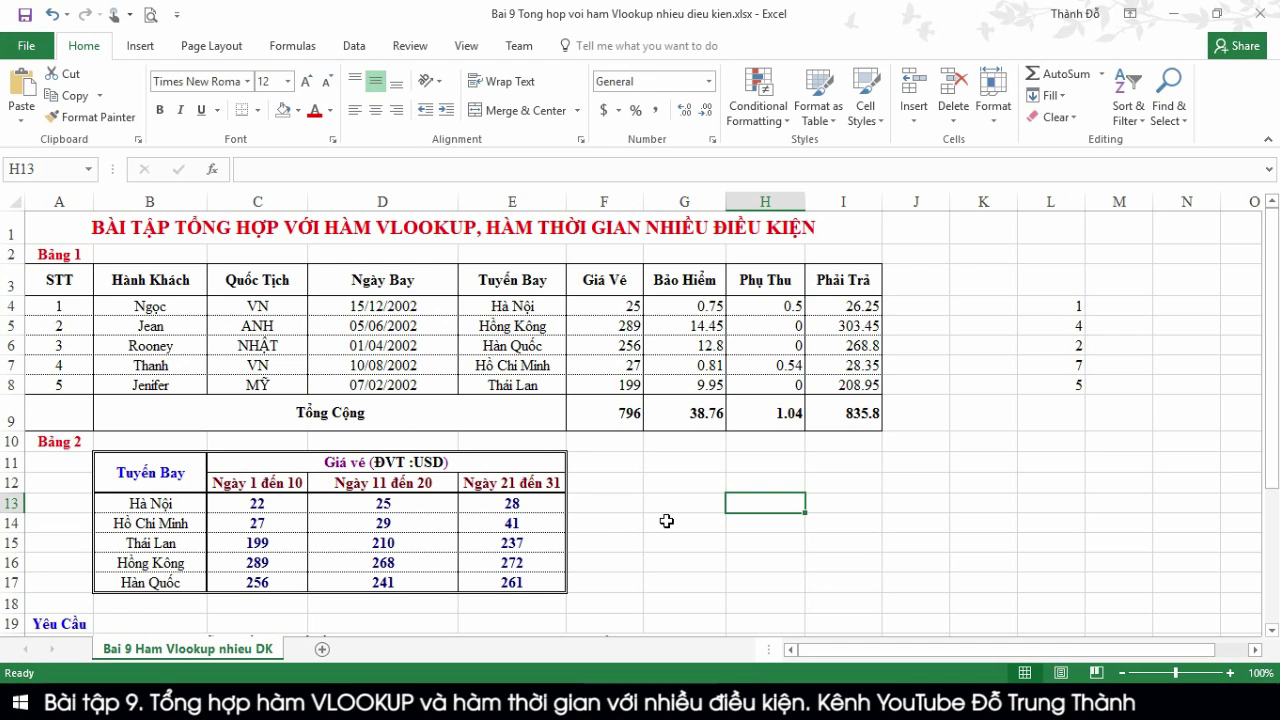
pyautogui.click(611, 302)
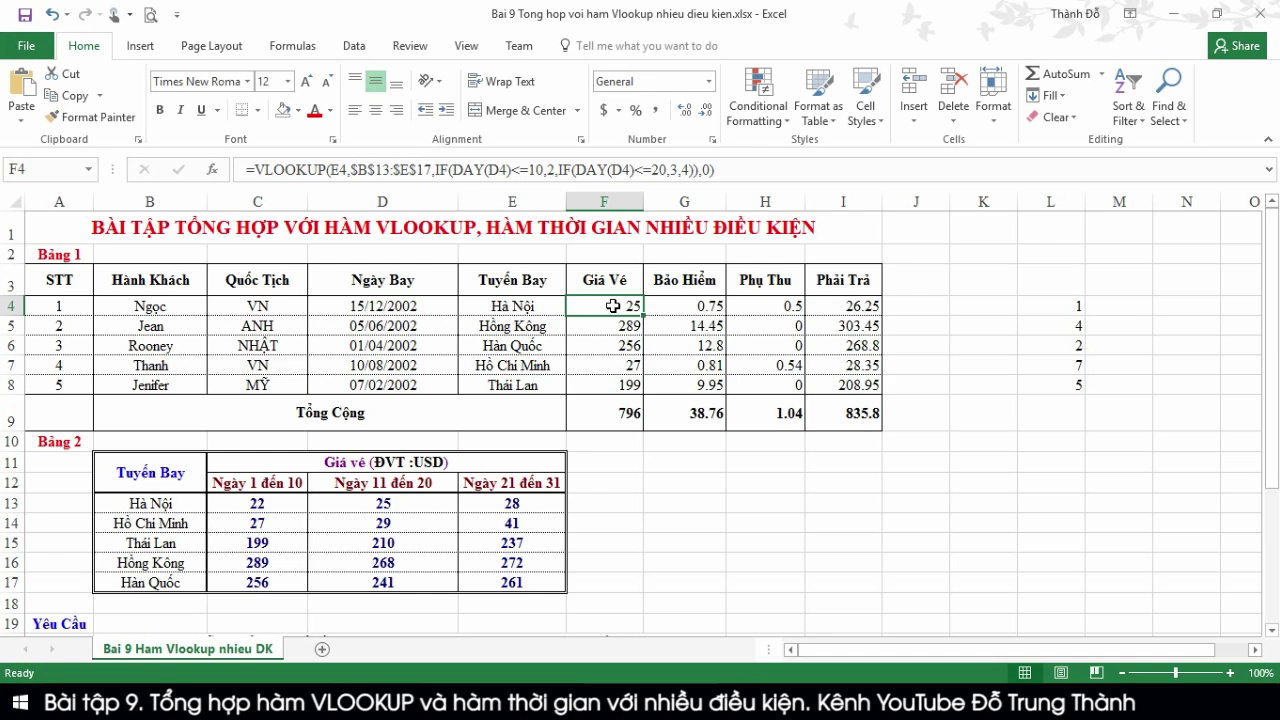
pyautogui.click(698, 302)
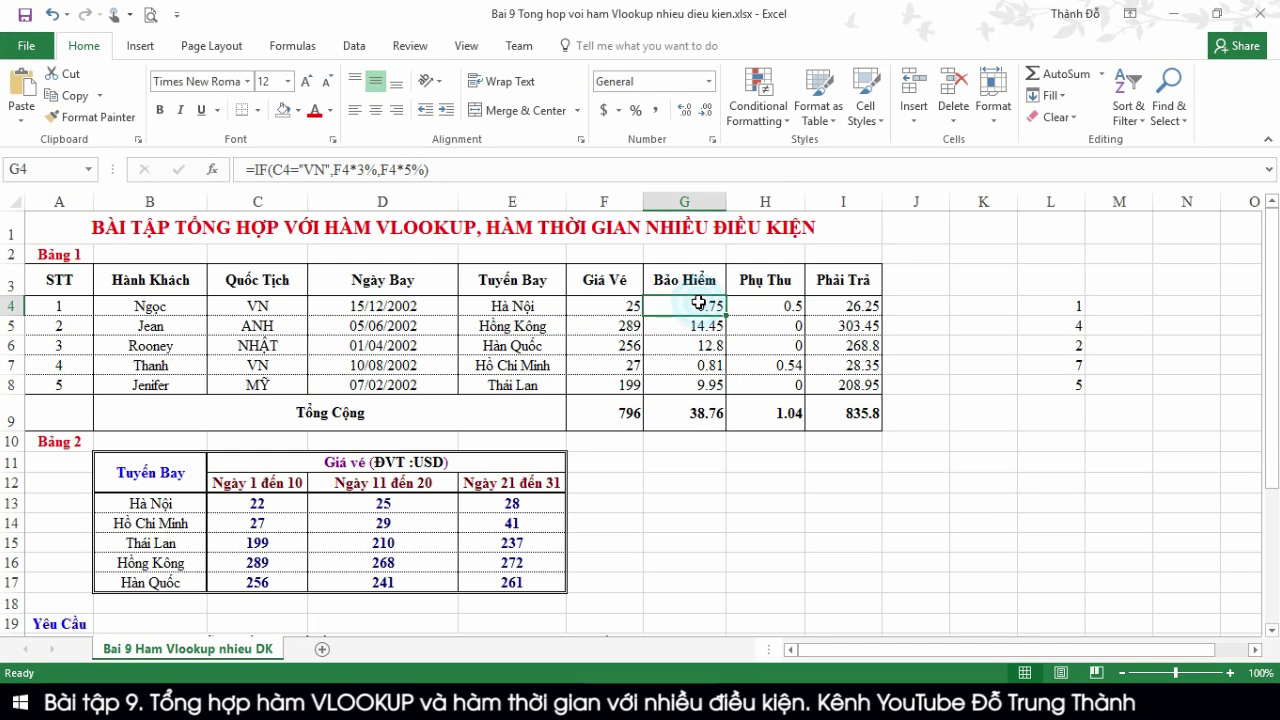
pyautogui.click(764, 301)
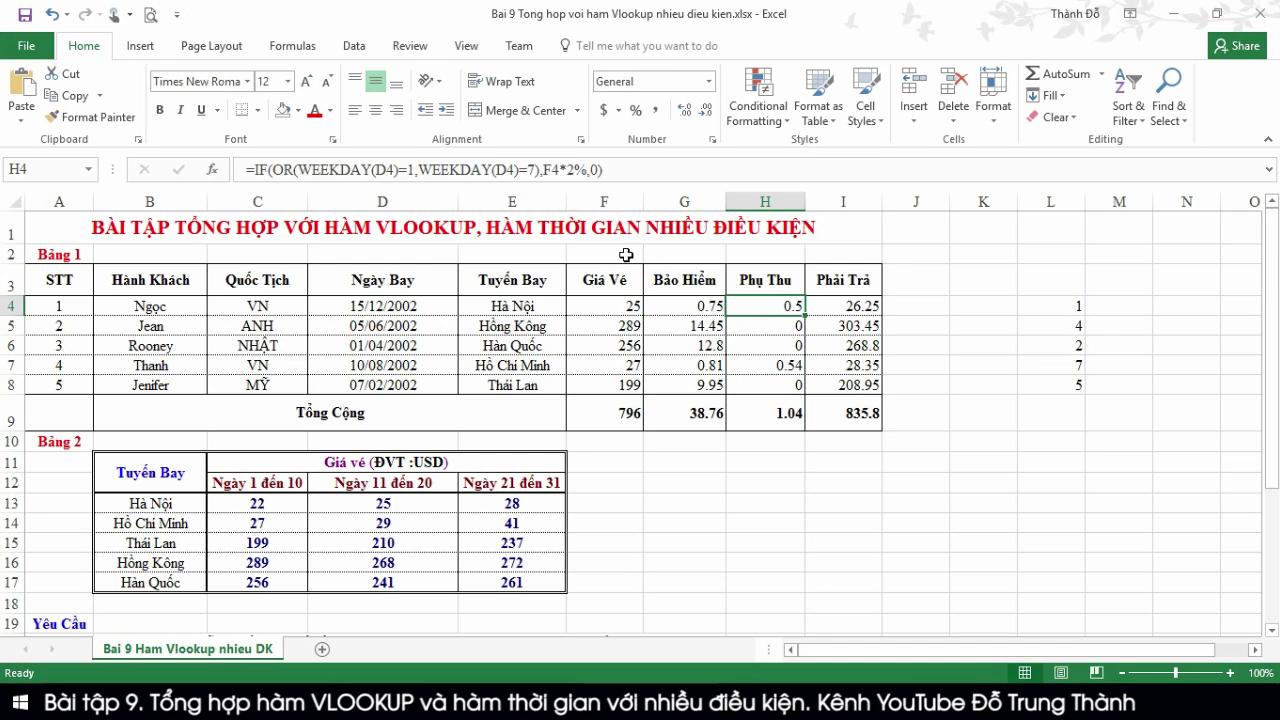
pyautogui.click(843, 308)
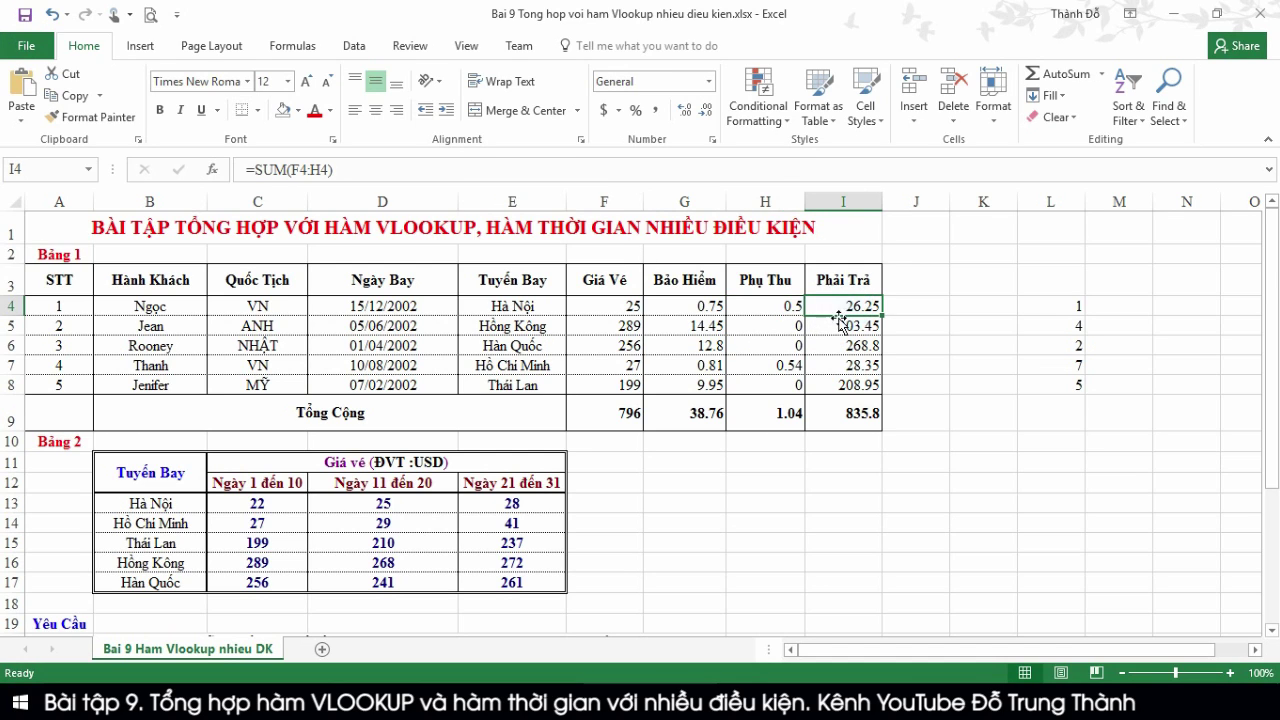
pyautogui.click(782, 305)
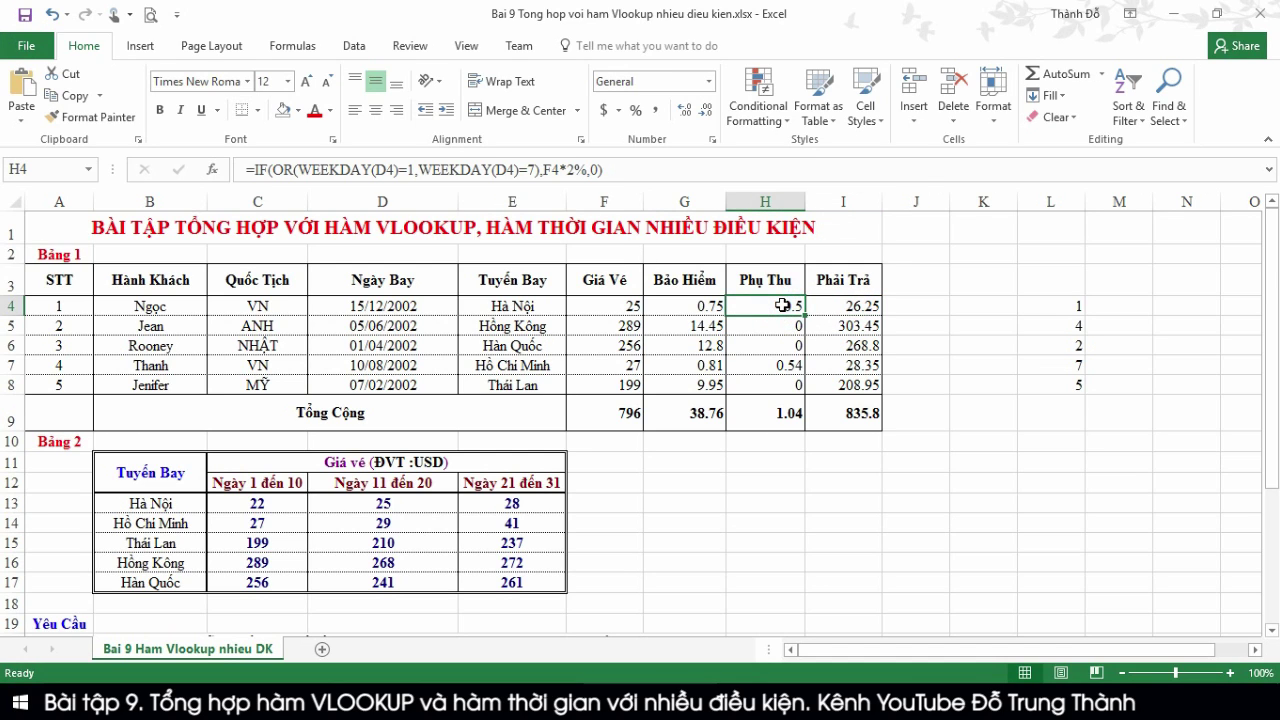